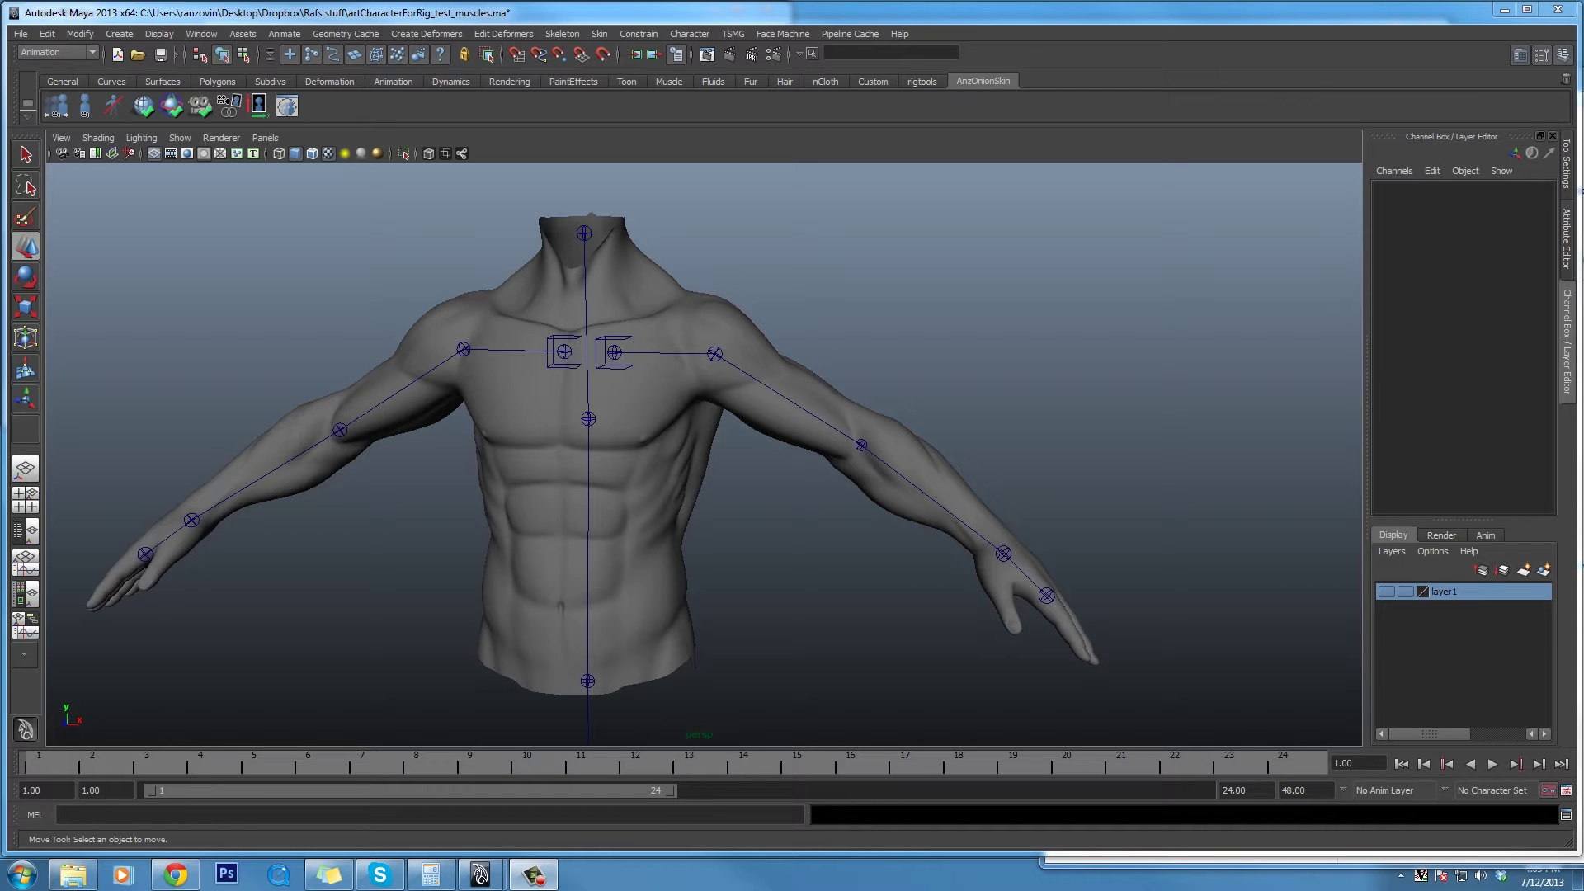
Rotate the collarbone joint on the character's left side to about 10°, 4° and 18° in X, Y and Z, raising the shoulder.
alt+middle_drag(651, 495, 649, 579)
alt+drag(582, 506, 615, 505)
click(566, 434)
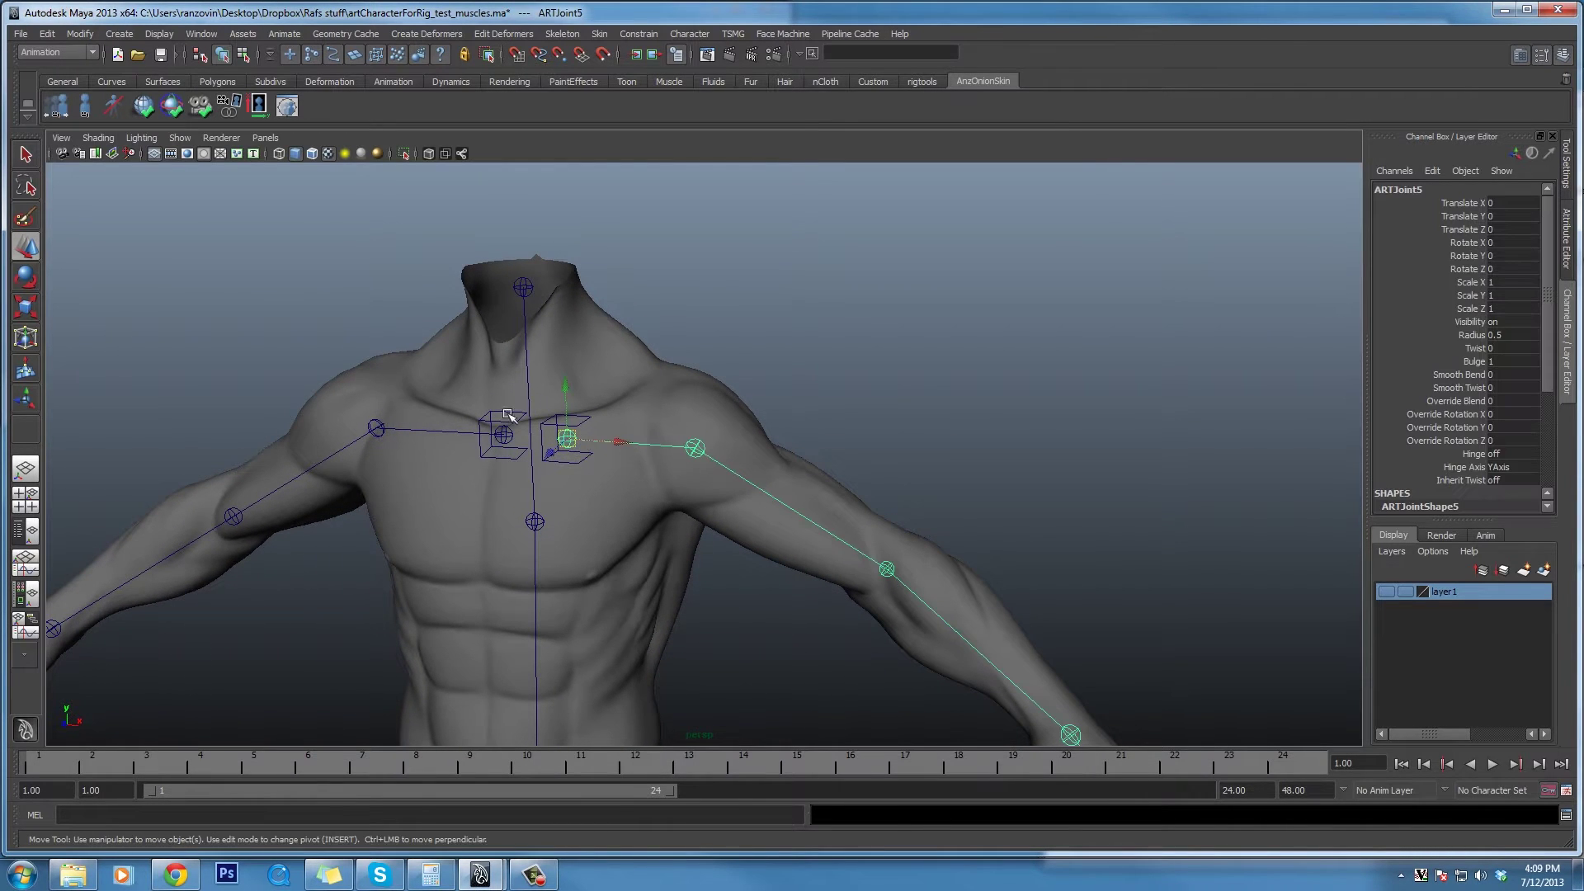
click(35, 275)
drag(622, 431, 419, 445)
scroll(537, 414, up, 2)
alt+drag(674, 426, 676, 460)
mouse_move(681, 361)
mouse_down()
mouse_move(695, 381)
mouse_move(678, 388)
mouse_move(674, 357)
mouse_move(678, 384)
mouse_up()
alt+drag(678, 388, 764, 442)
alt+middle_drag(720, 446, 716, 396)
alt+right_drag(716, 395, 715, 394)
alt+drag(714, 394, 619, 338)
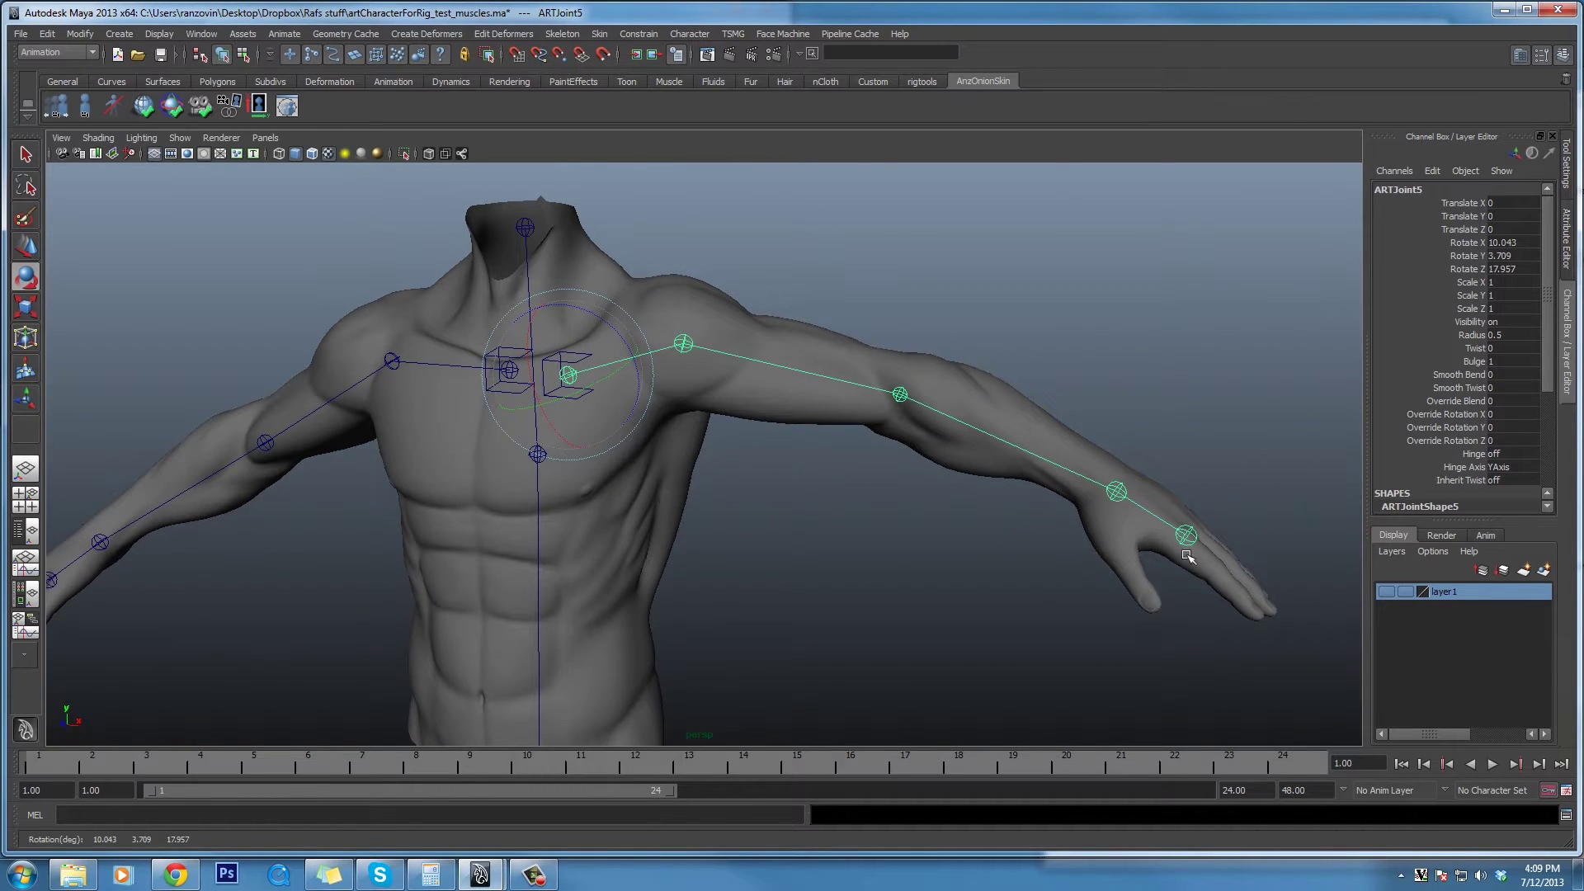
Make layer1 visible so the muscle joints around the chest, neck and shoulders show on the body.
click(1386, 592)
alt+drag(806, 516, 642, 386)
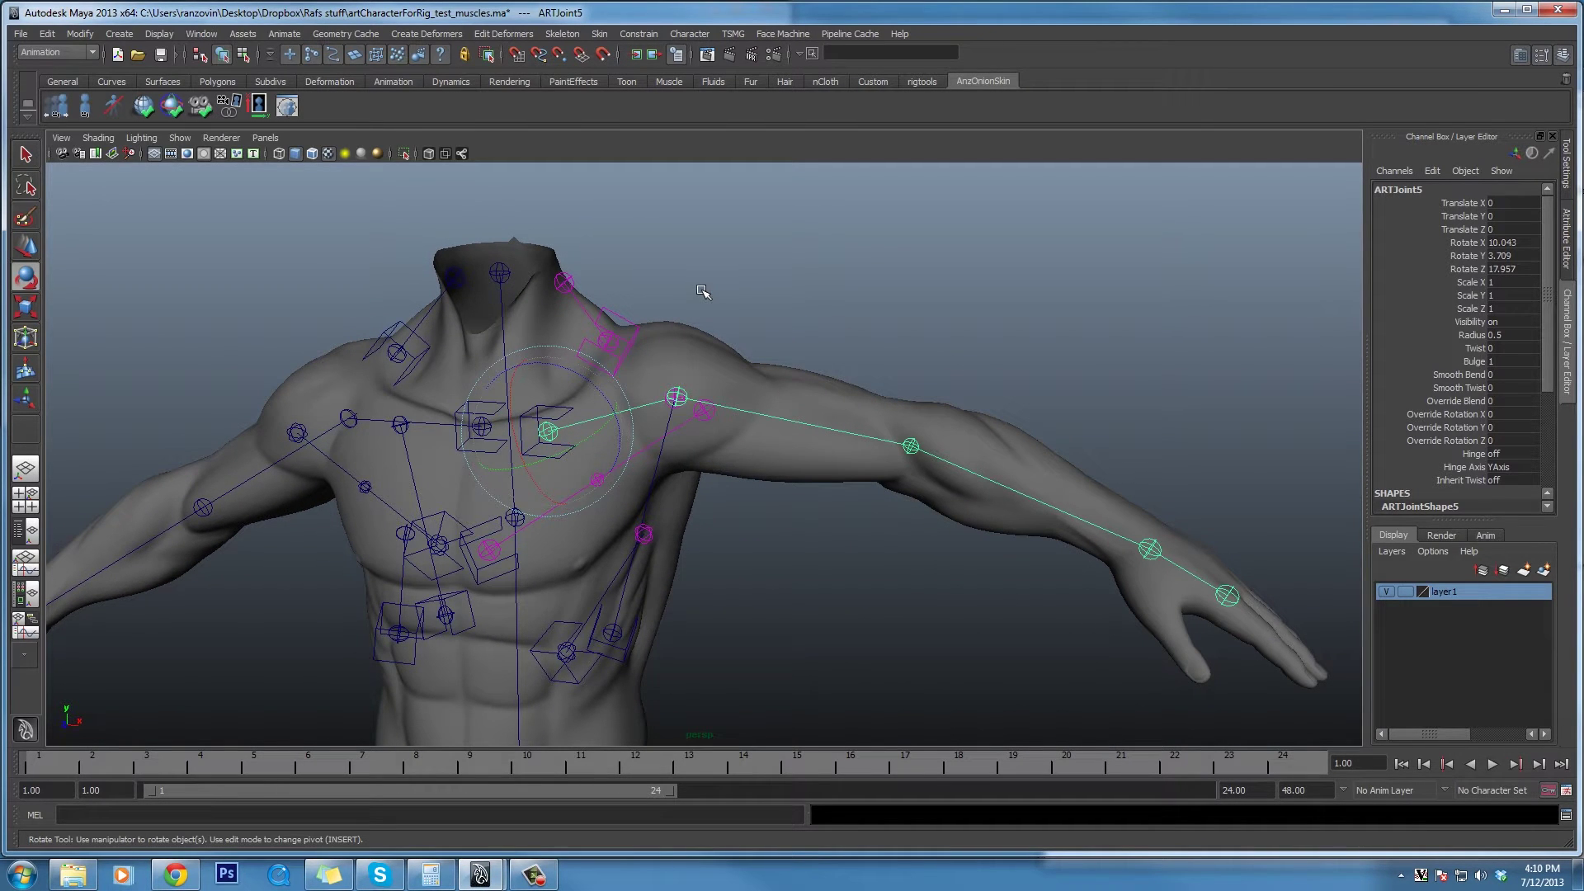
alt+drag(693, 322, 636, 423)
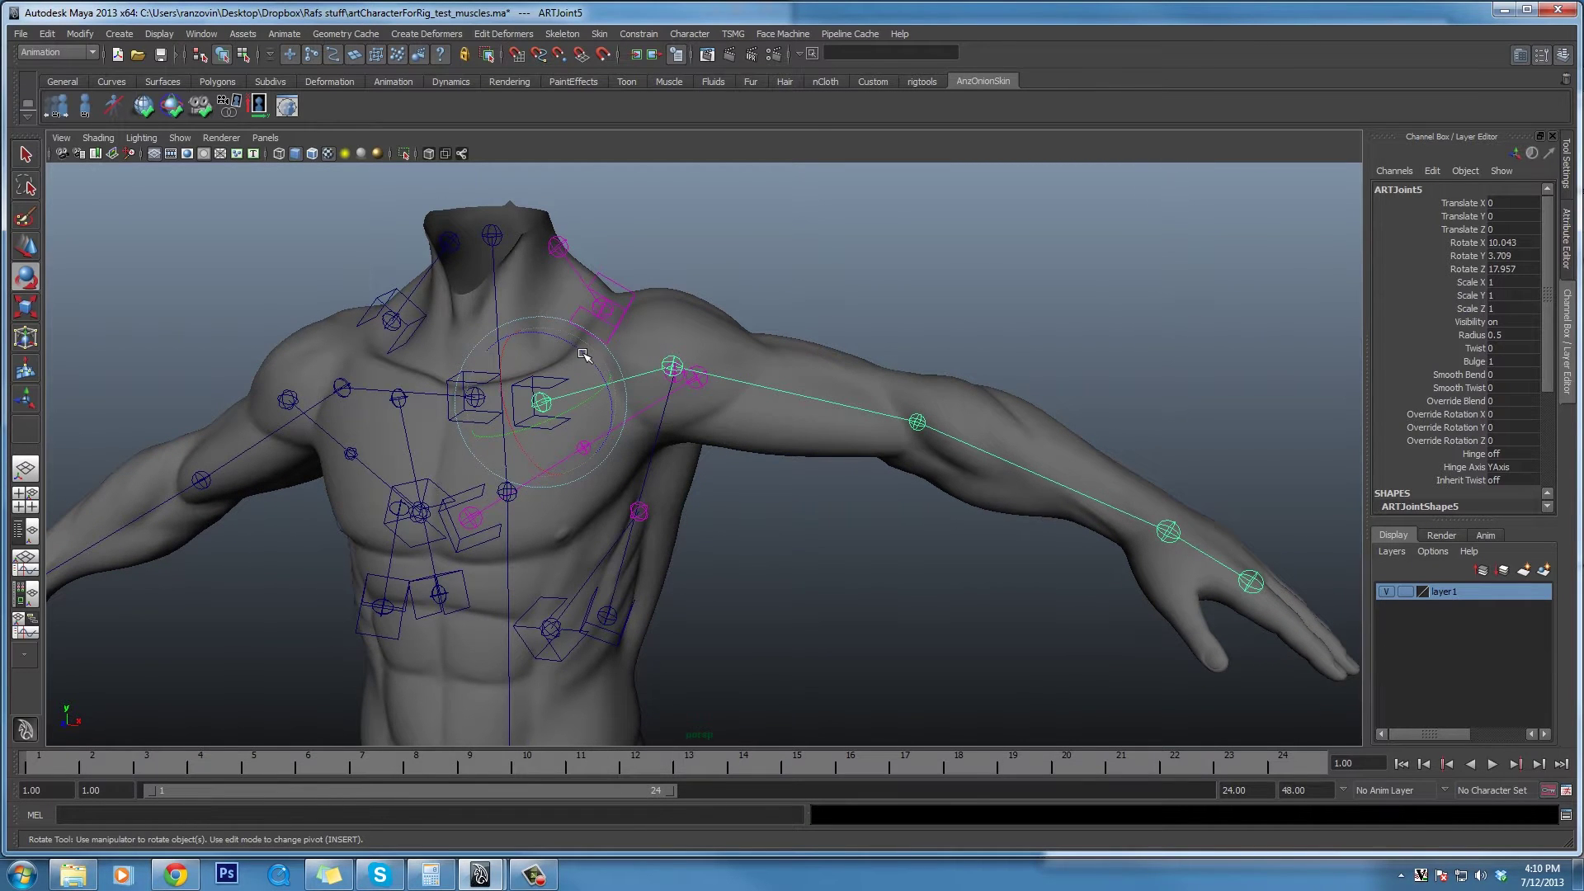
Readjust the left collarbone joint's rotation to about 9.4°, 5.9° and 10.8° with the muscle joints displayed.
drag(584, 355, 639, 358)
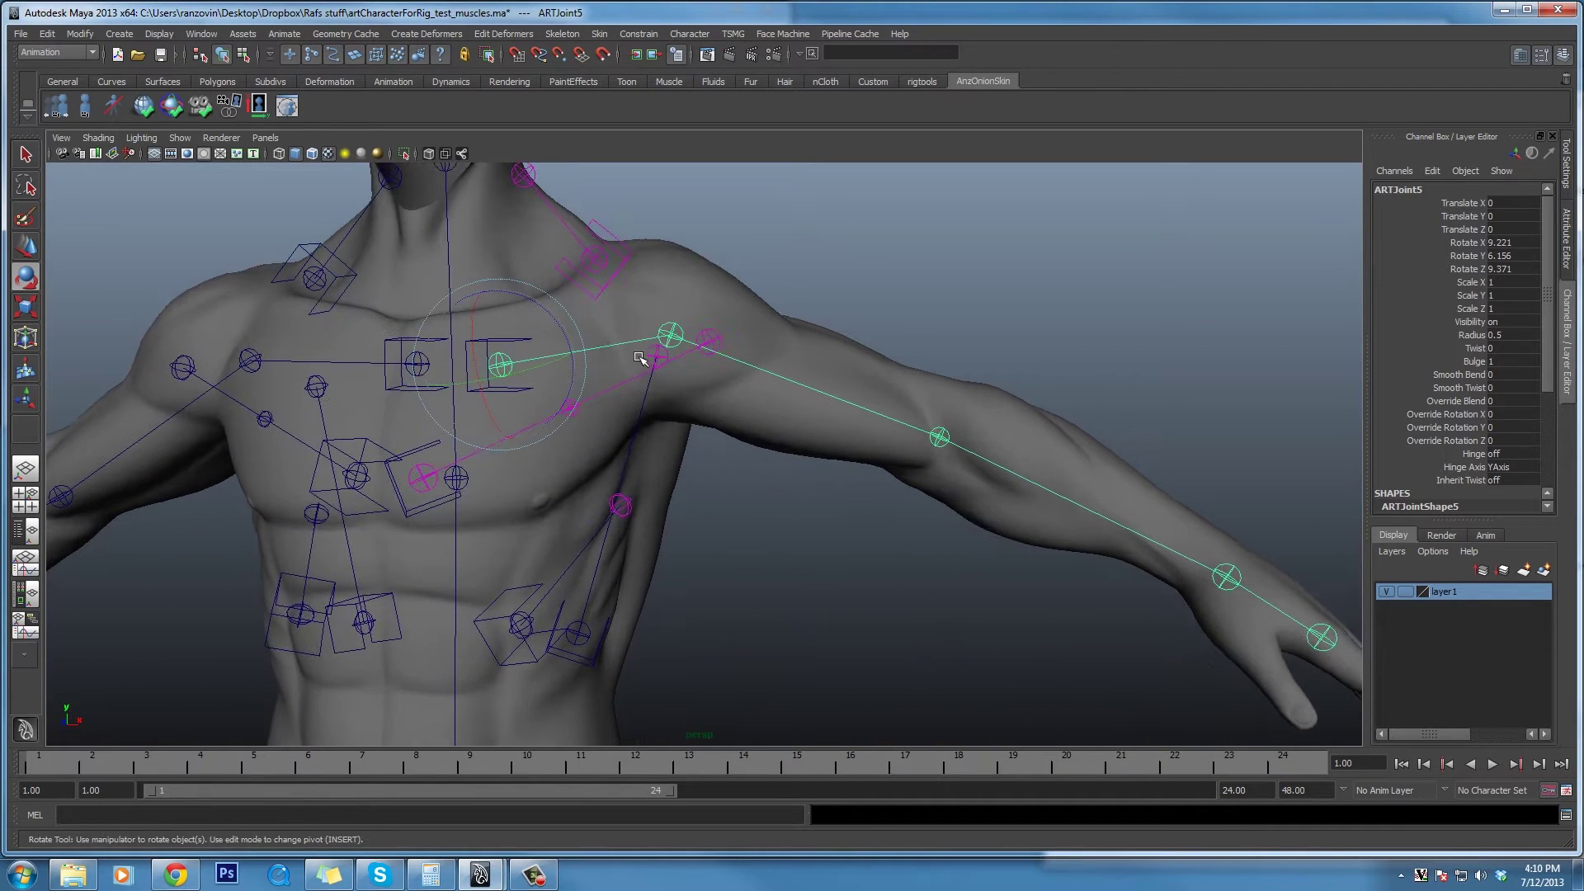
drag(562, 326, 452, 458)
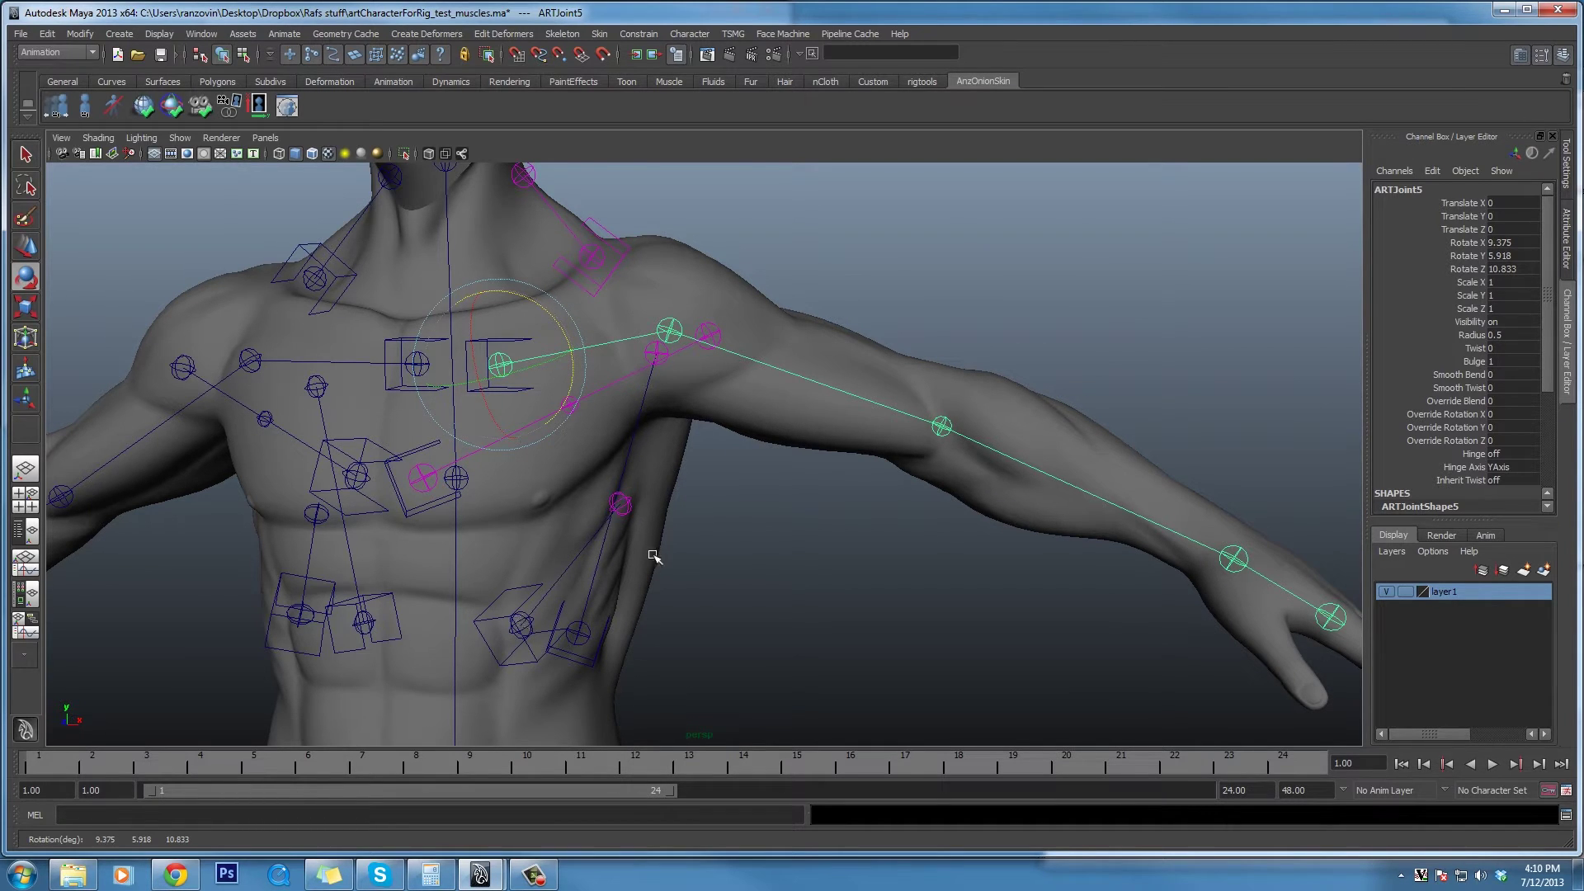
alt+drag(654, 557, 532, 406)
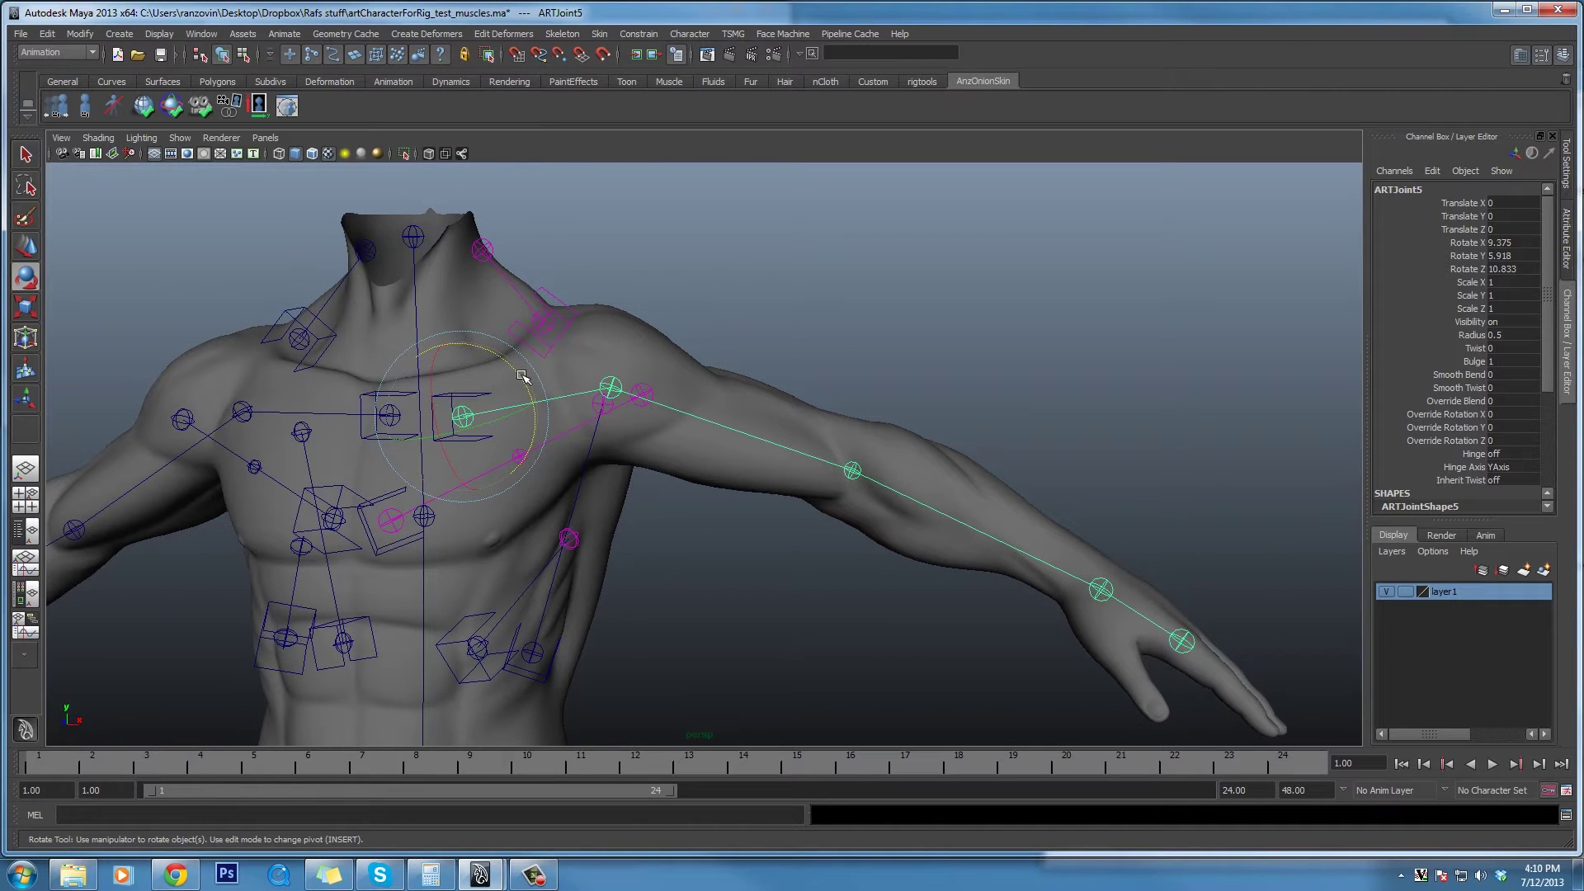
Lower the left upper arm by rotating its shoulder joint to about -49° in Z and check the deformation from the side.
click(611, 387)
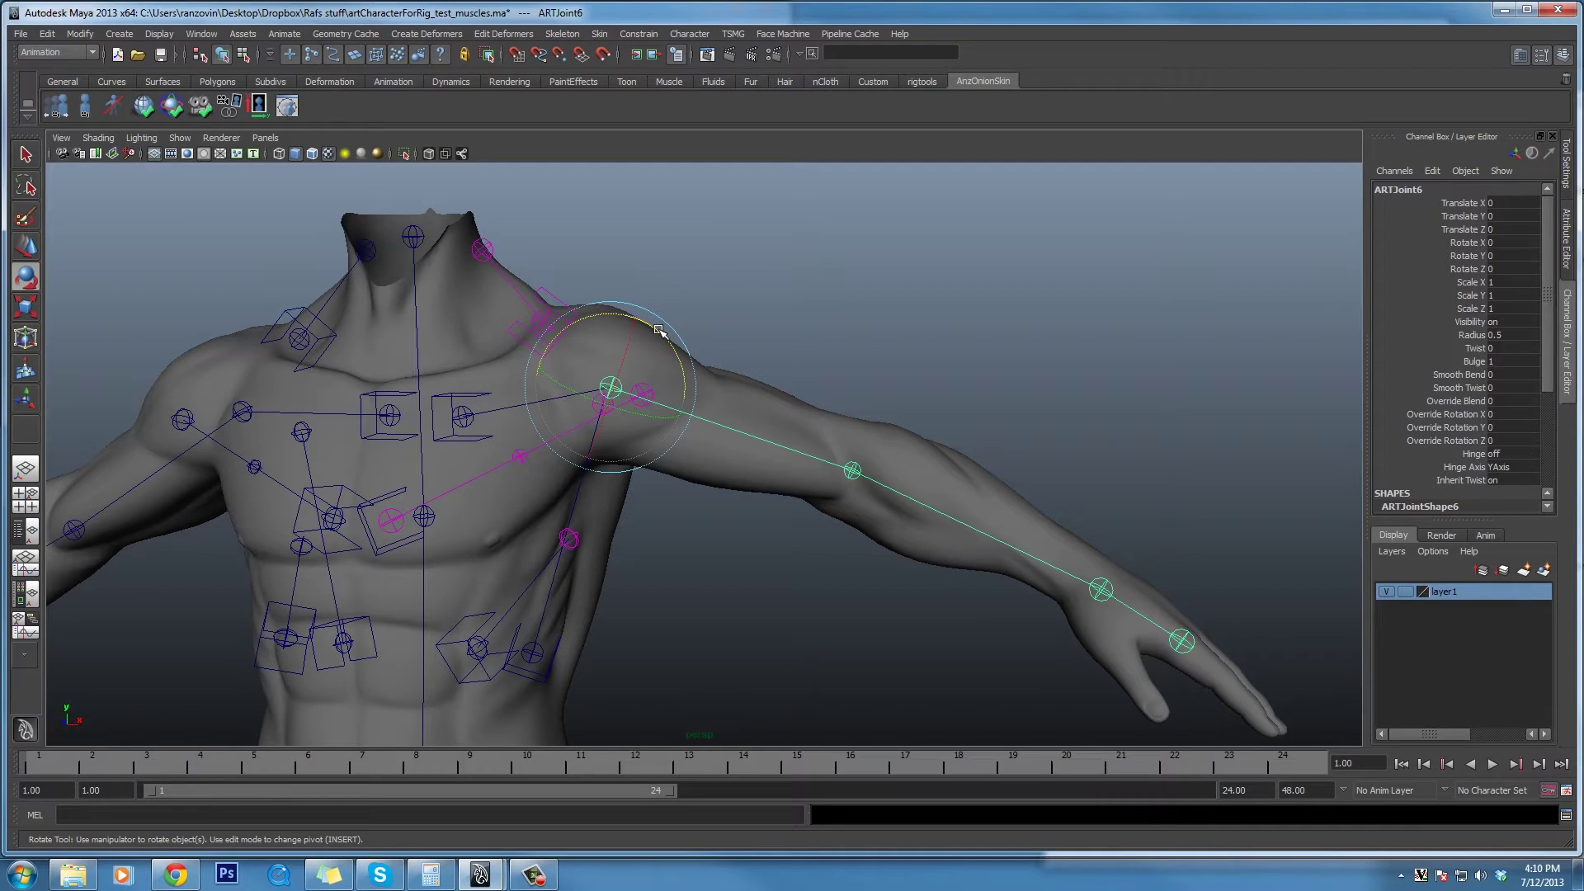
click(657, 329)
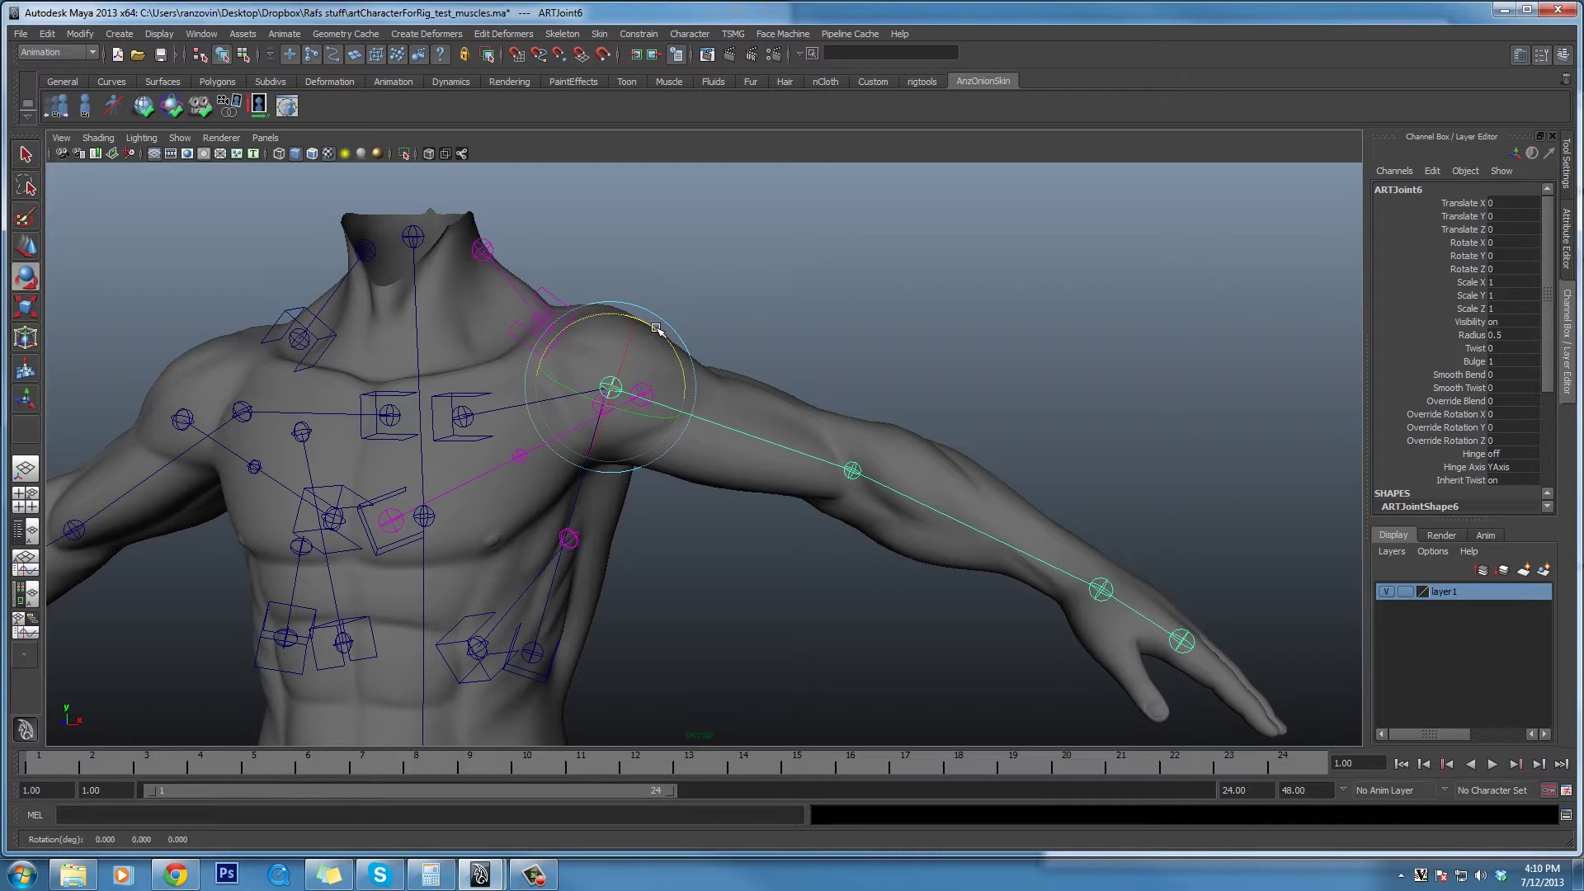
drag(660, 330, 628, 342)
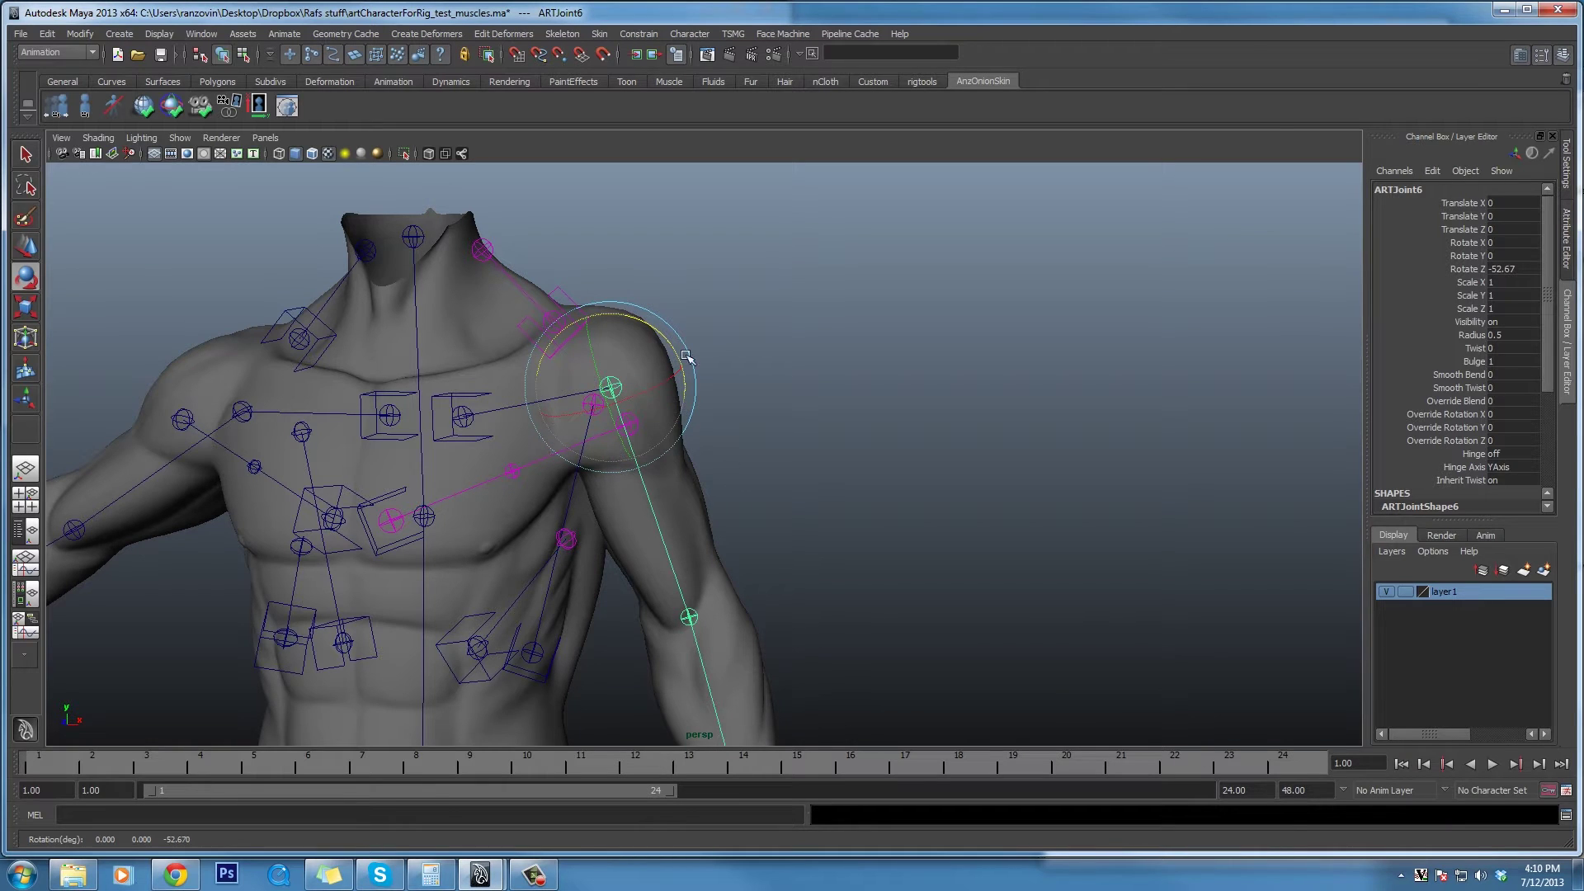
mouse_move(665, 333)
mouse_down()
mouse_move(625, 317)
mouse_move(652, 339)
mouse_up()
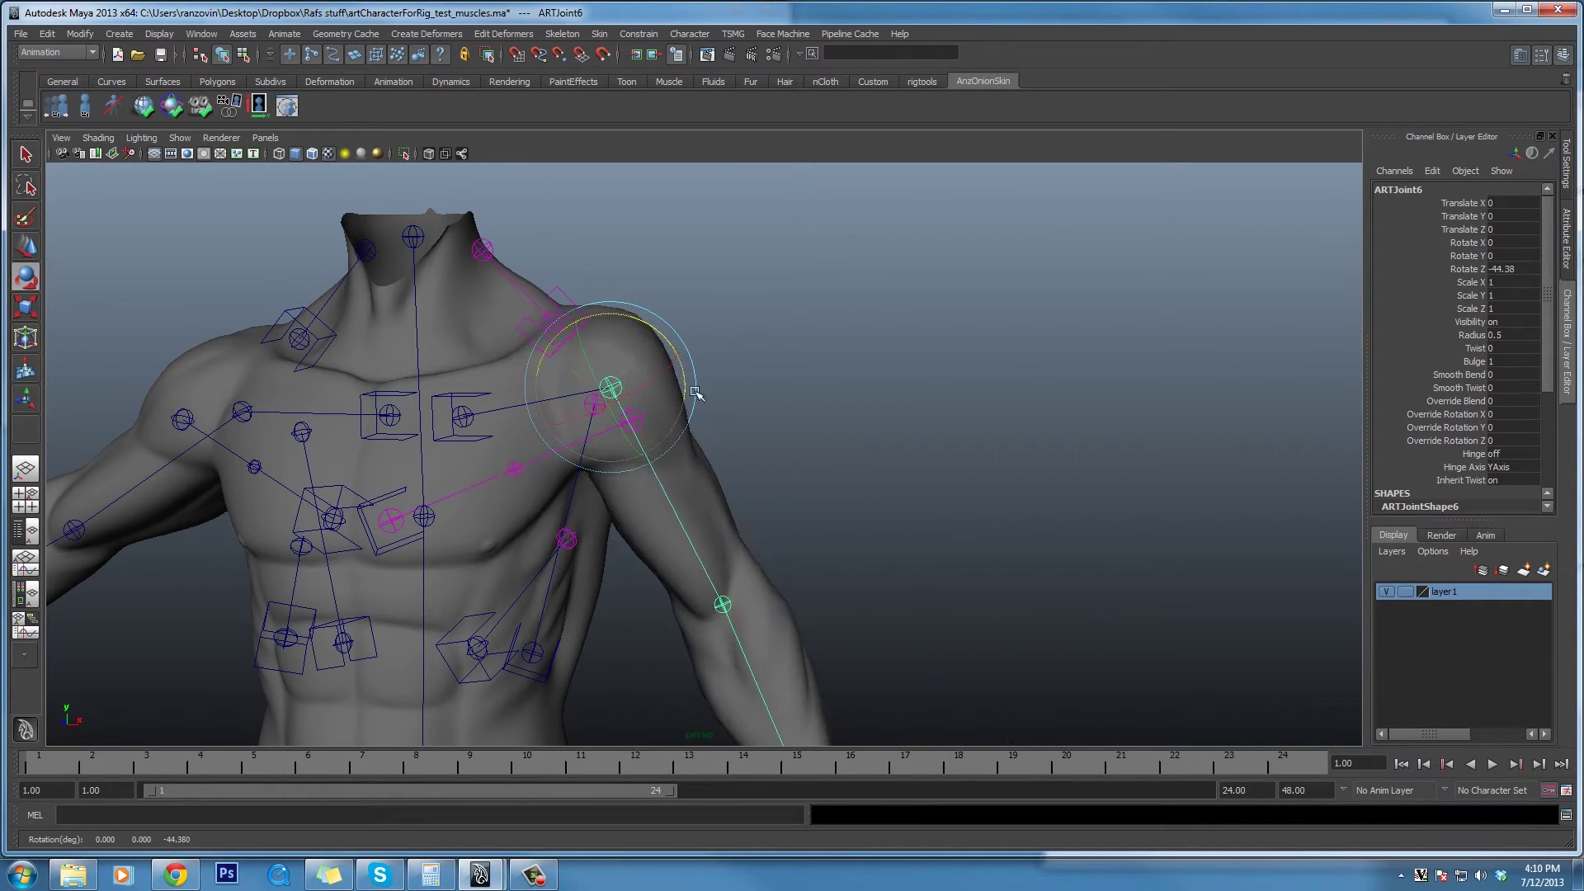
alt+middle_drag(738, 419, 749, 375)
scroll(669, 372, up, 2)
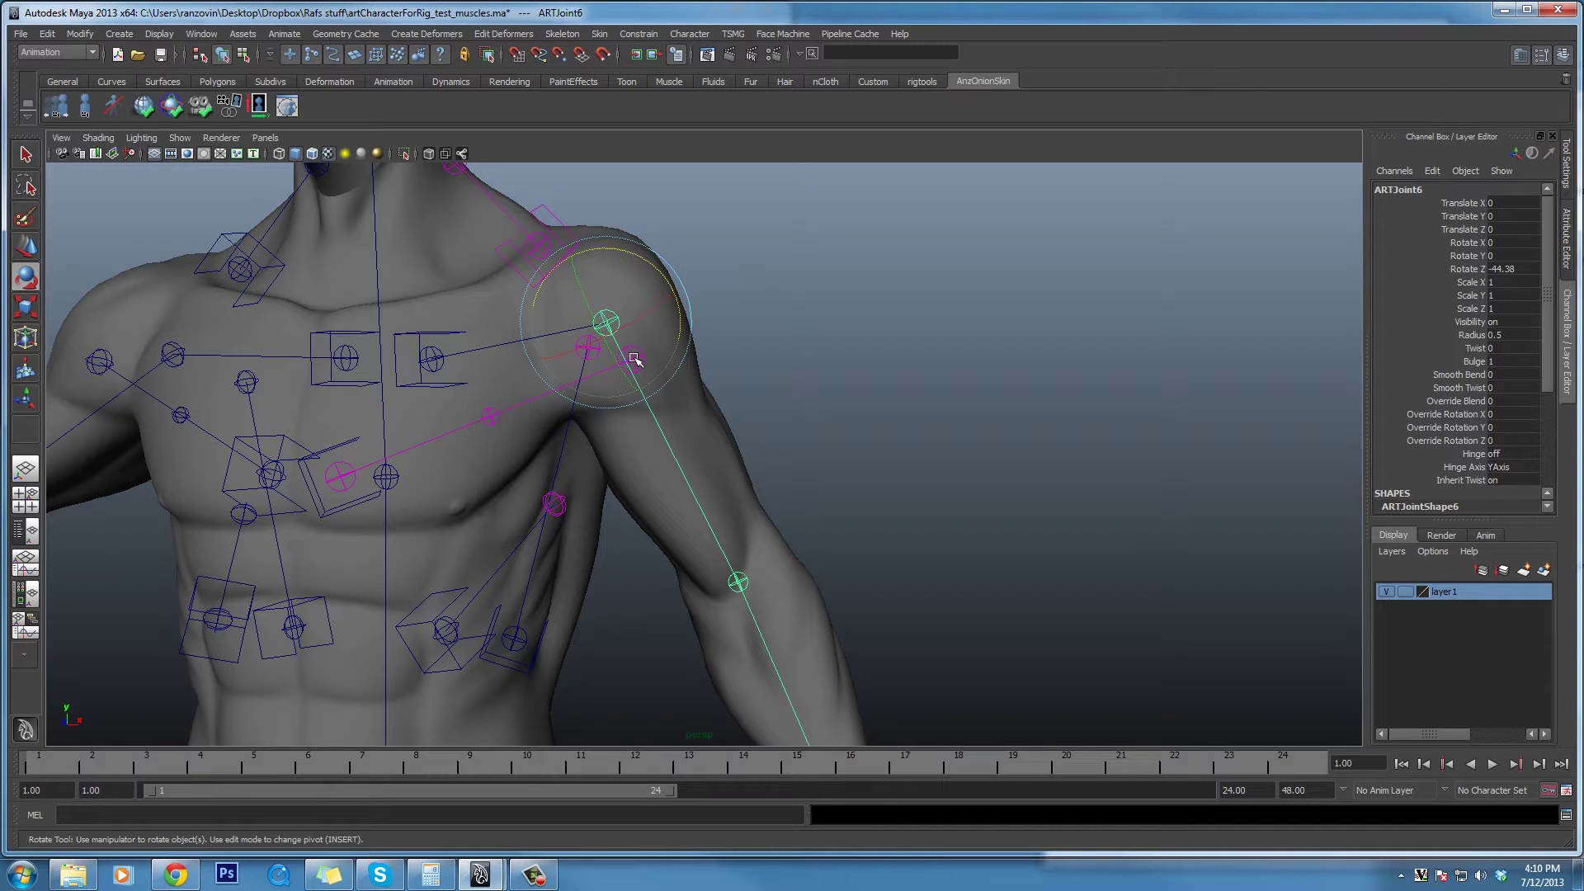
mouse_move(665, 279)
mouse_down()
mouse_move(635, 251)
mouse_move(663, 301)
mouse_move(652, 268)
mouse_move(639, 256)
mouse_move(657, 289)
mouse_move(619, 255)
mouse_move(665, 288)
mouse_up()
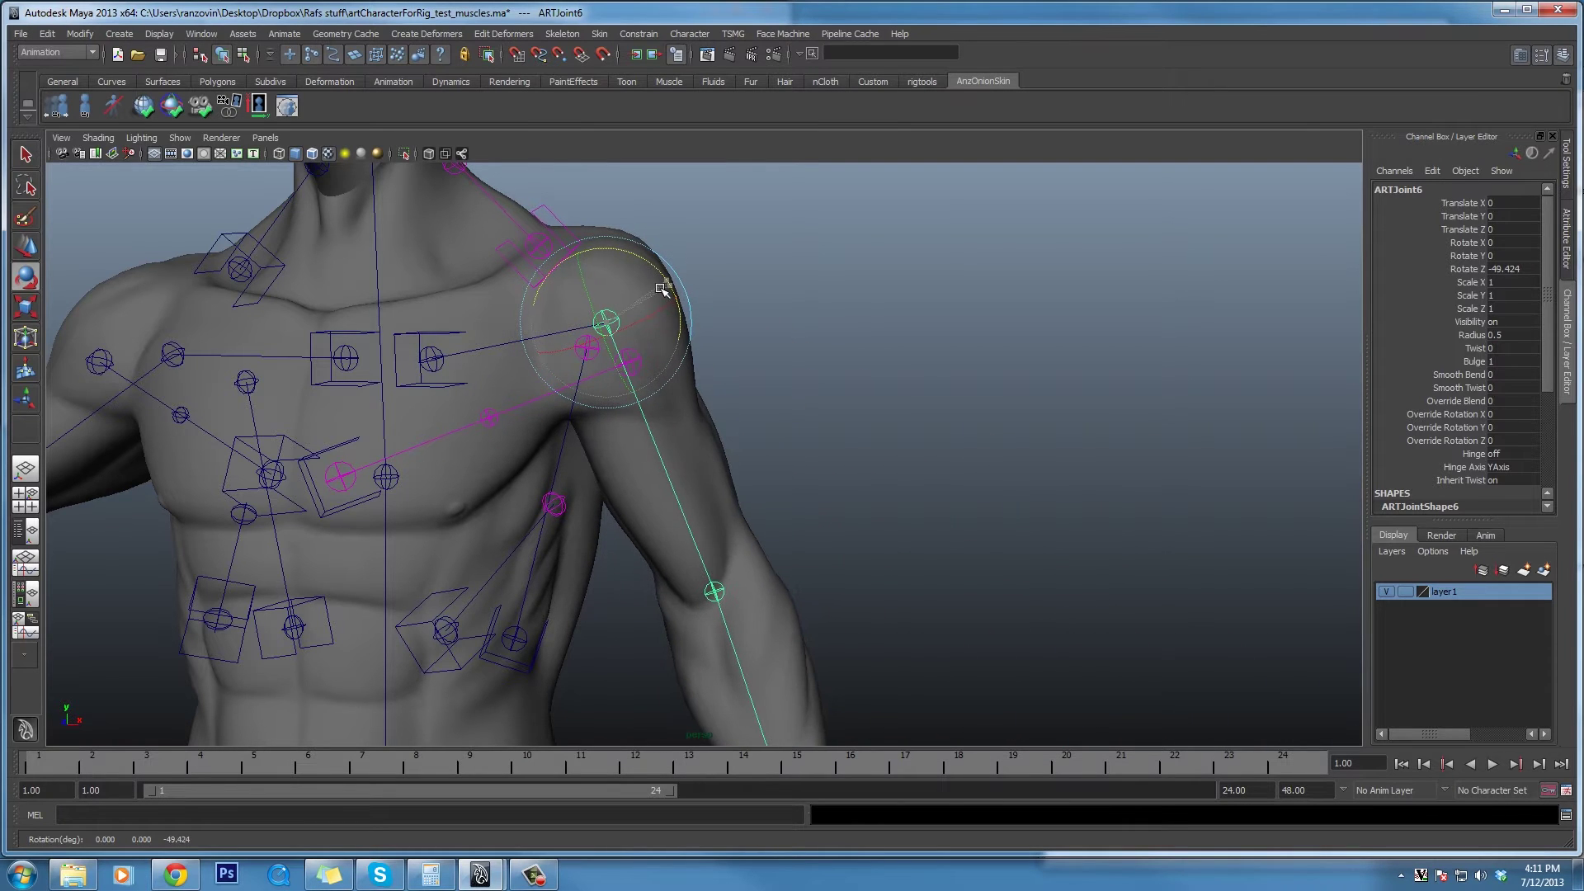
alt+drag(735, 350, 592, 373)
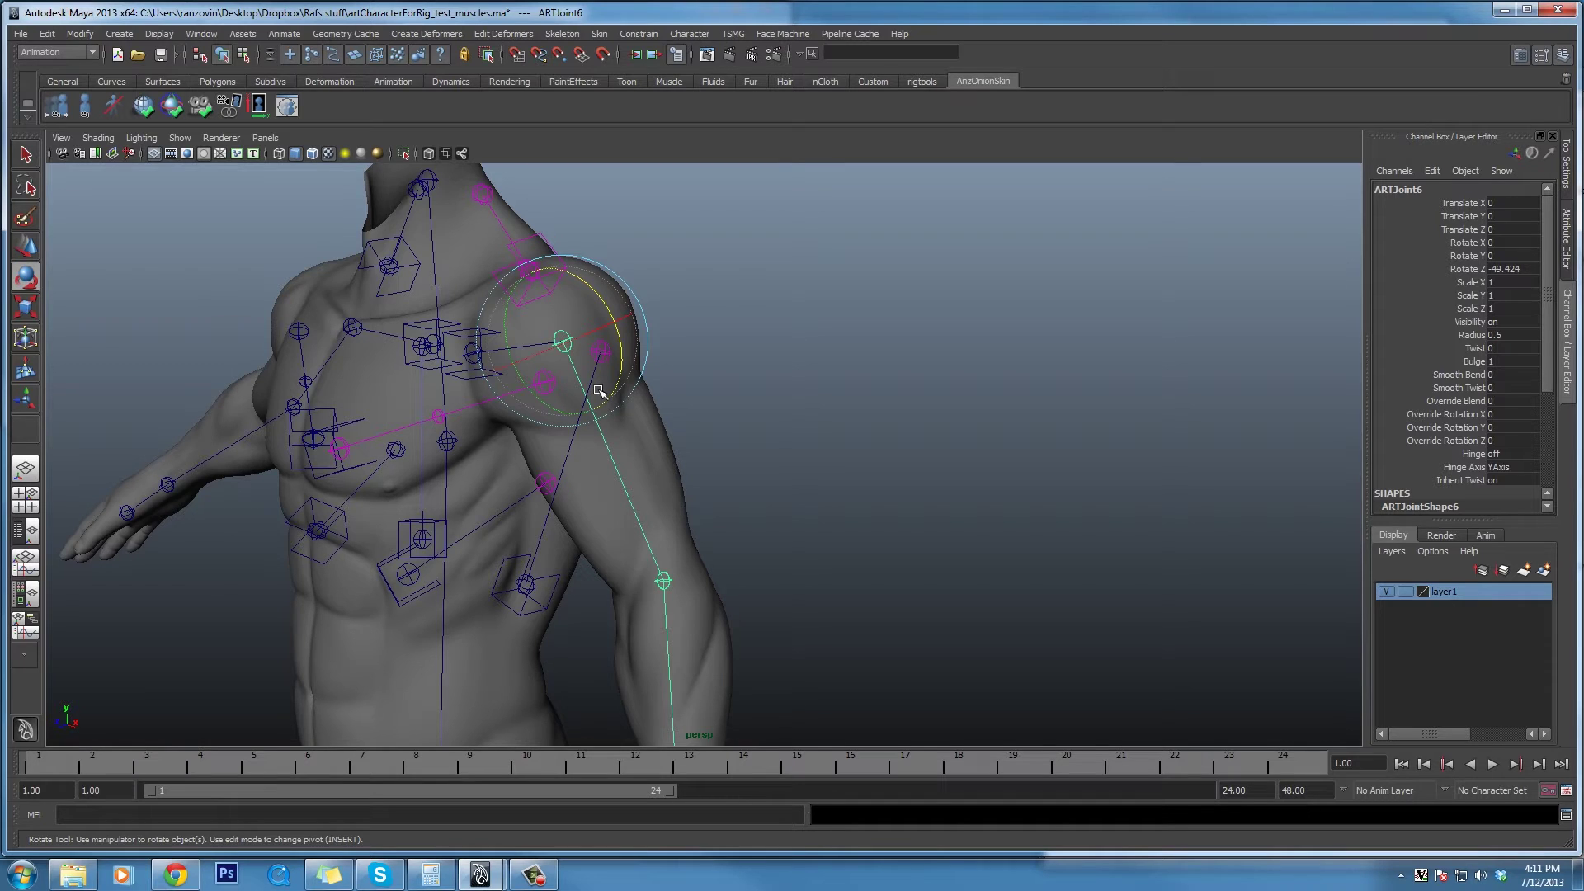
alt+drag(549, 399, 740, 388)
Swing the left shoulder by rotating the collarbone joint to about -24° in Y and view the muscles from above and the front.
click(449, 363)
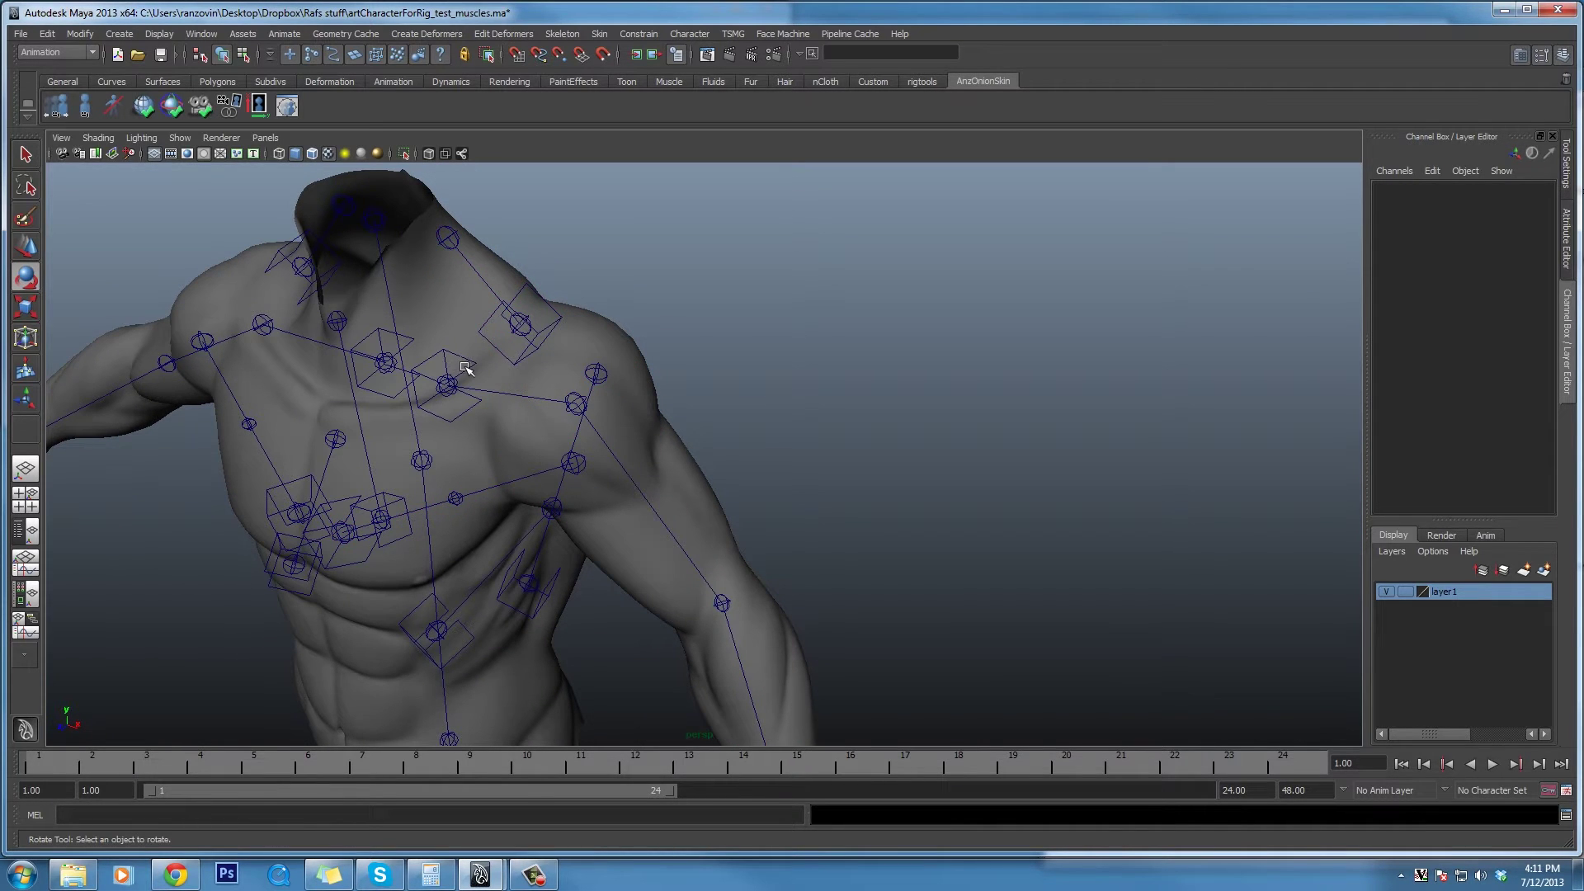
alt+drag(453, 388, 552, 442)
click(455, 386)
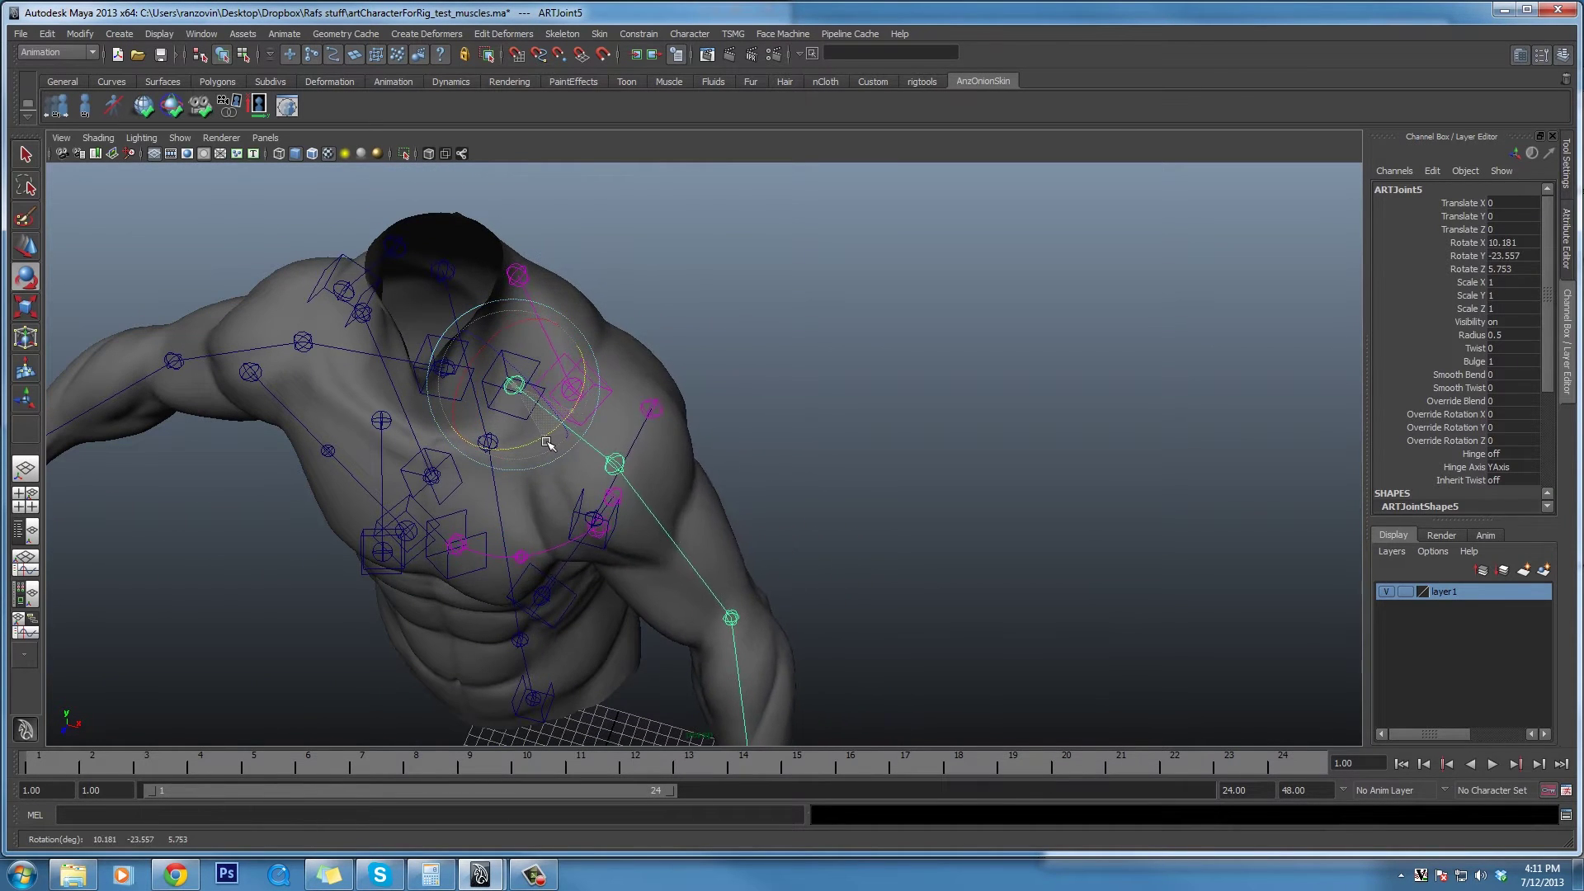
alt+middle_drag(682, 445, 699, 391)
scroll(598, 452, up, 1)
alt+drag(598, 452, 821, 503)
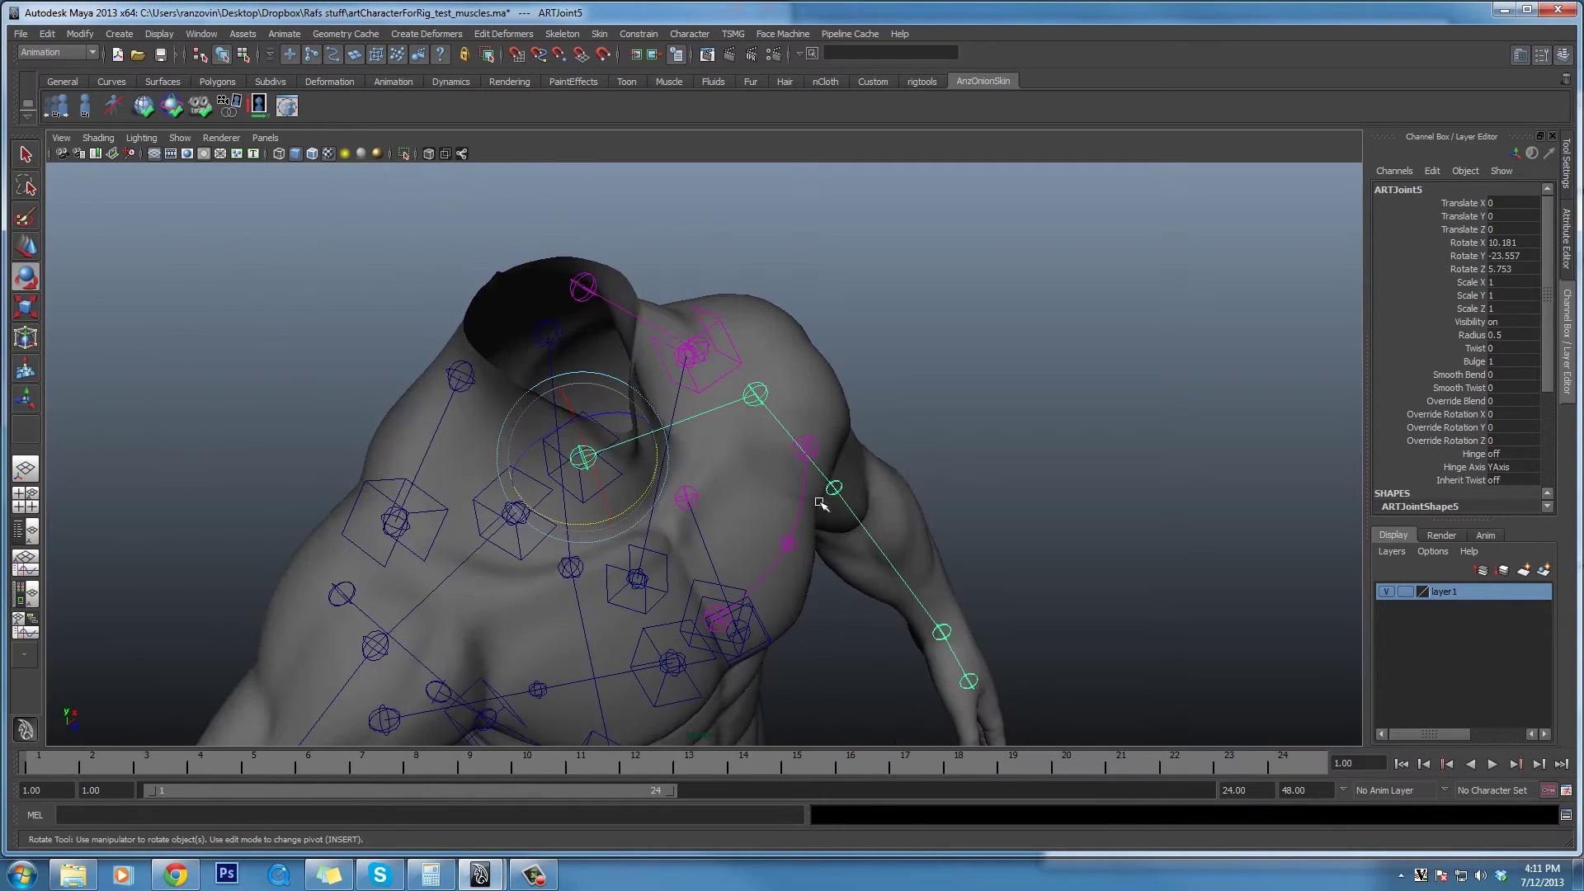
alt+drag(734, 599, 621, 373)
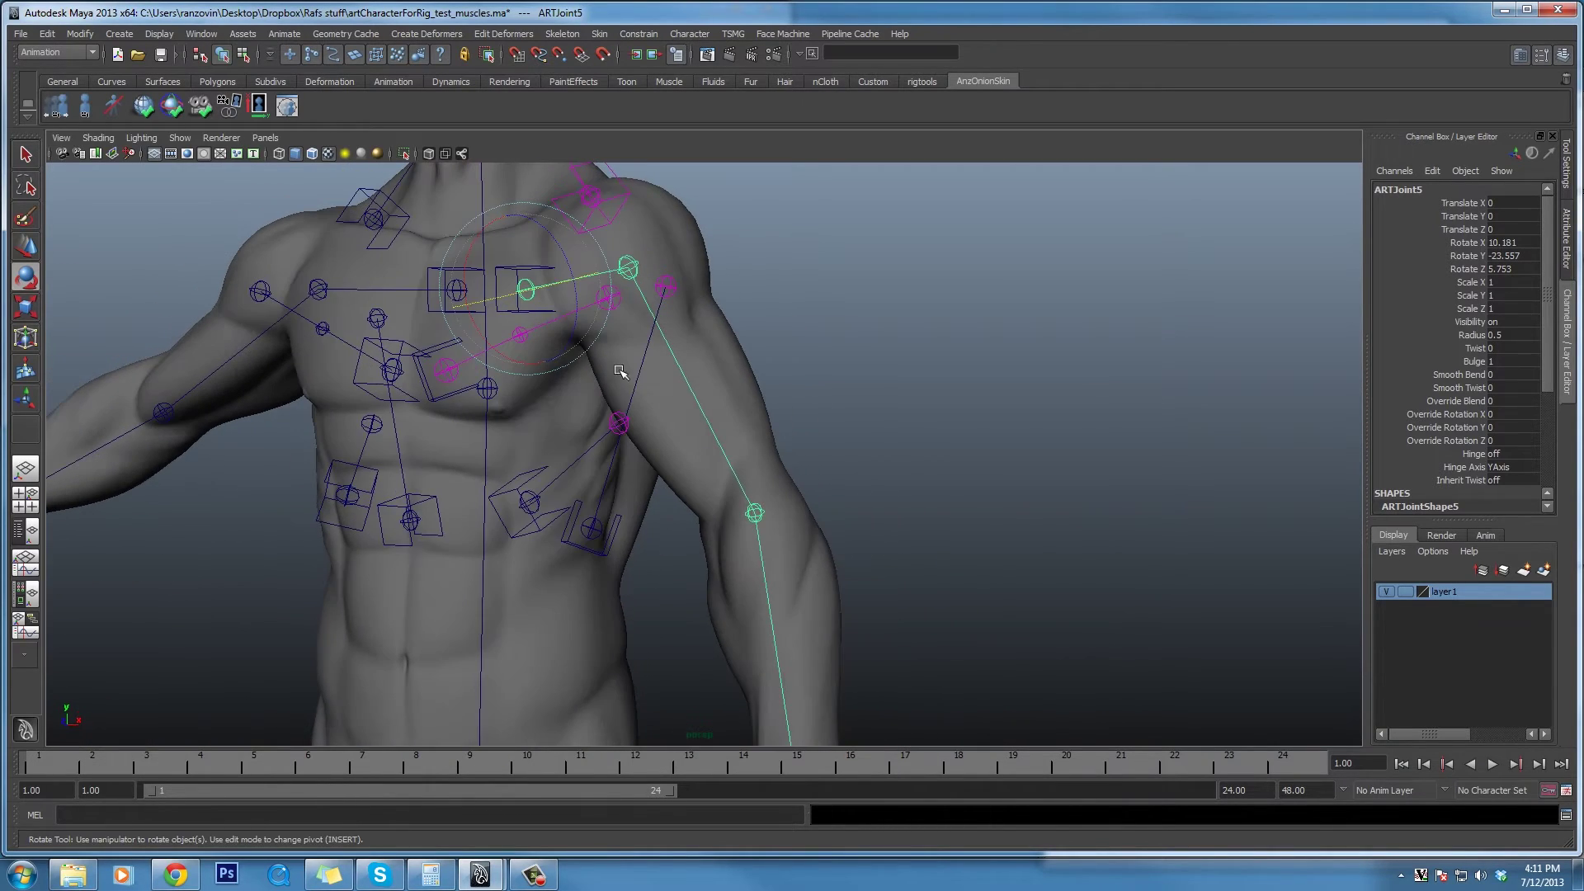
Raise the left collarbone joint to about 30° in Z, and lower it to a rotation of about -7°, -13° and -2°.
drag(552, 296, 601, 271)
alt+middle_drag(713, 293, 746, 393)
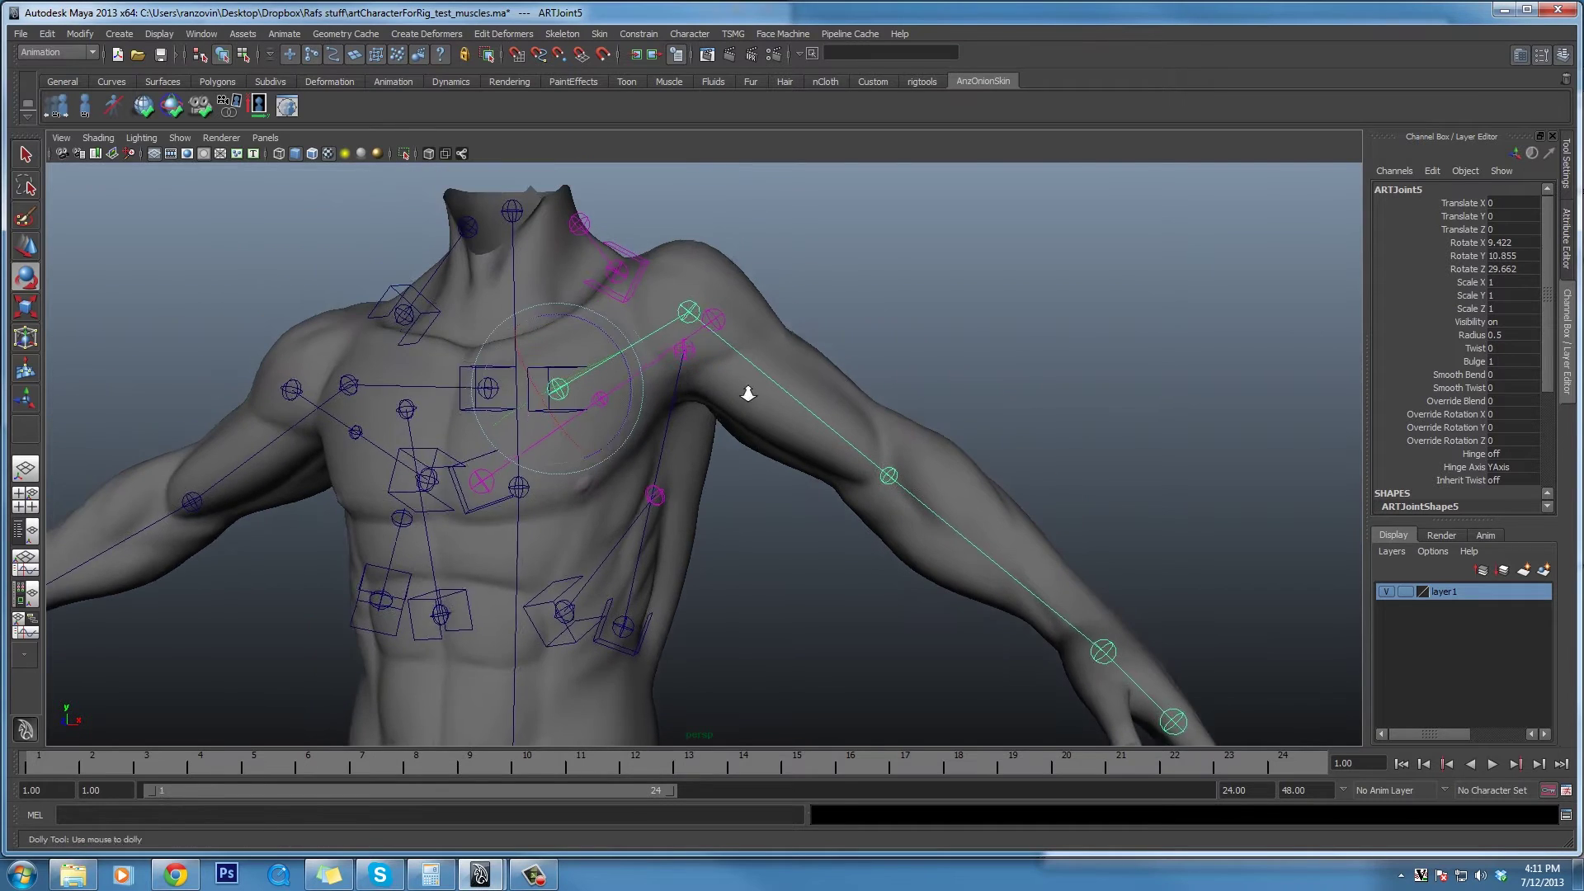
scroll(659, 403, down, 1)
drag(660, 404, 608, 418)
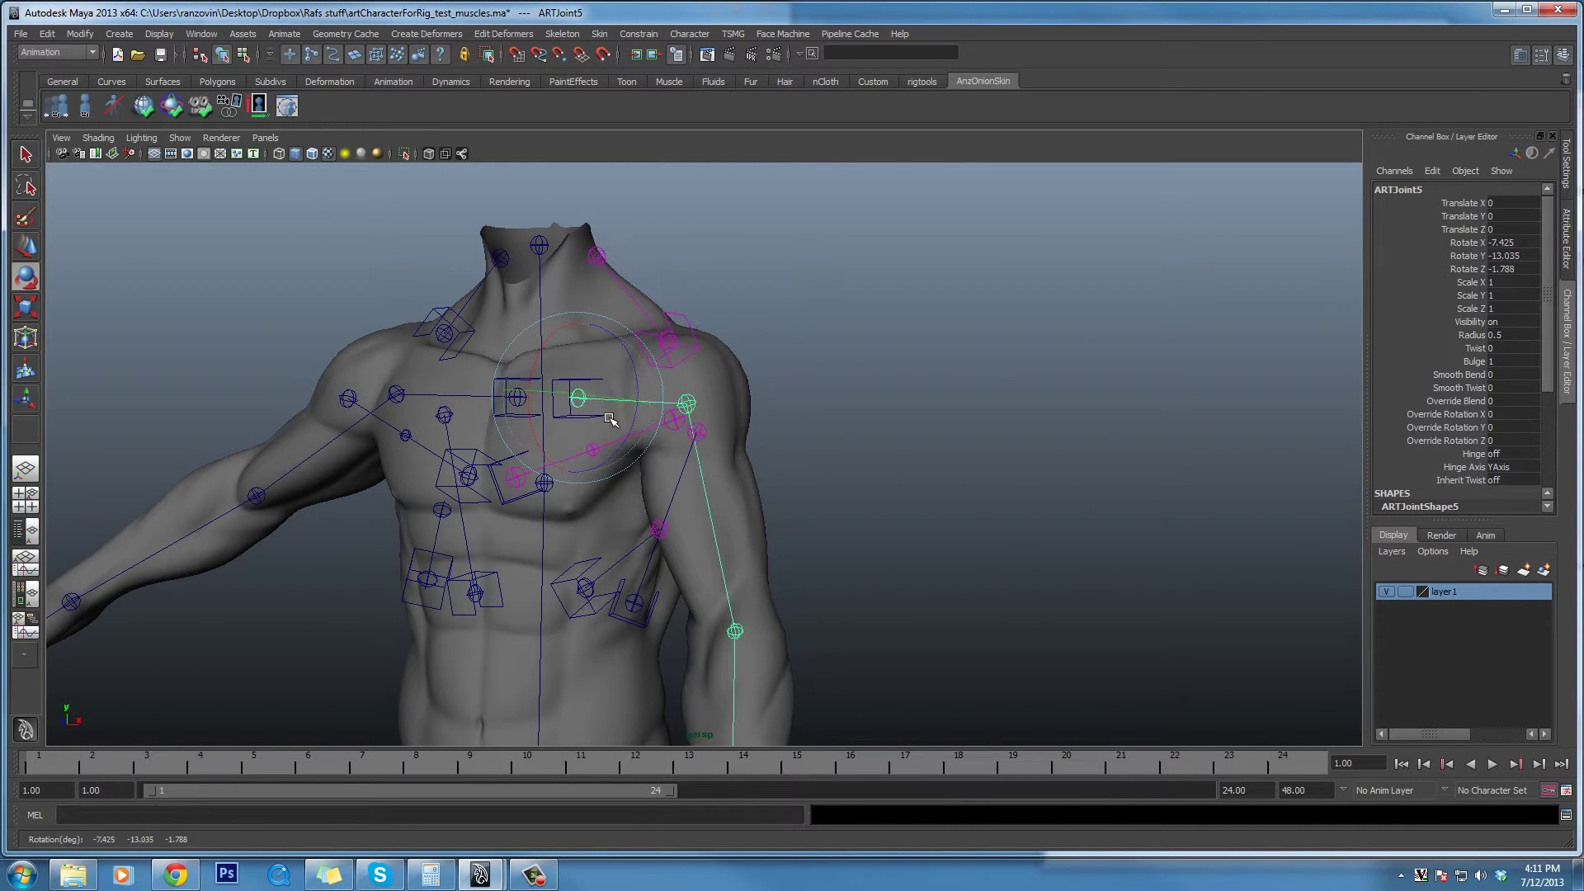
alt+right_drag(759, 448, 754, 448)
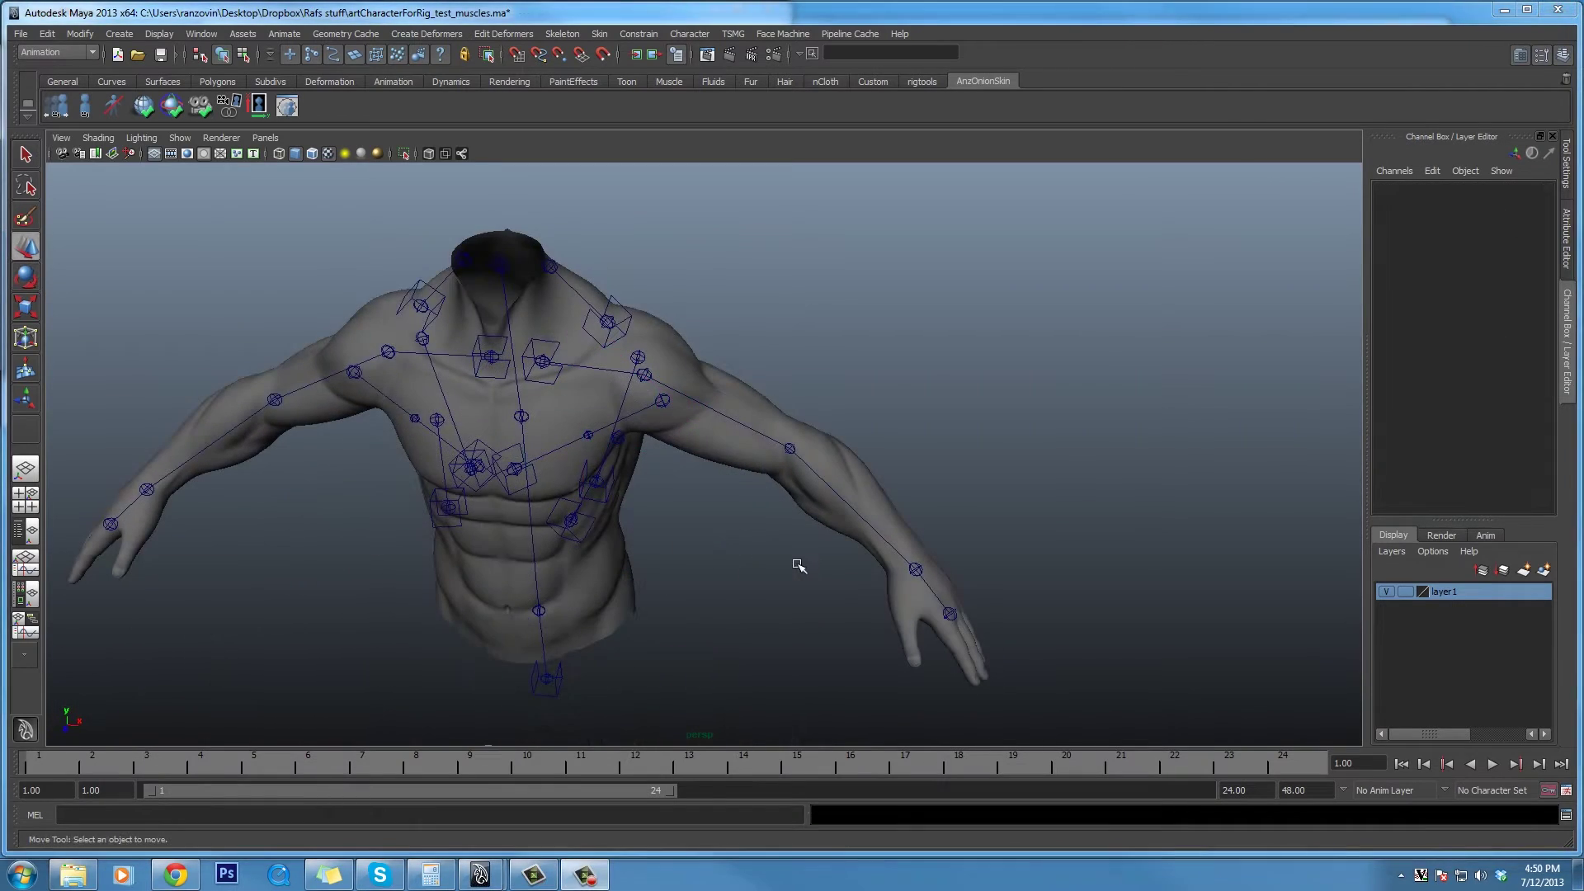
Bend the left elbow joint to about -69° in Y, try a straighter angle, and undo both elbow rotations.
alt+drag(754, 551, 676, 479)
click(646, 482)
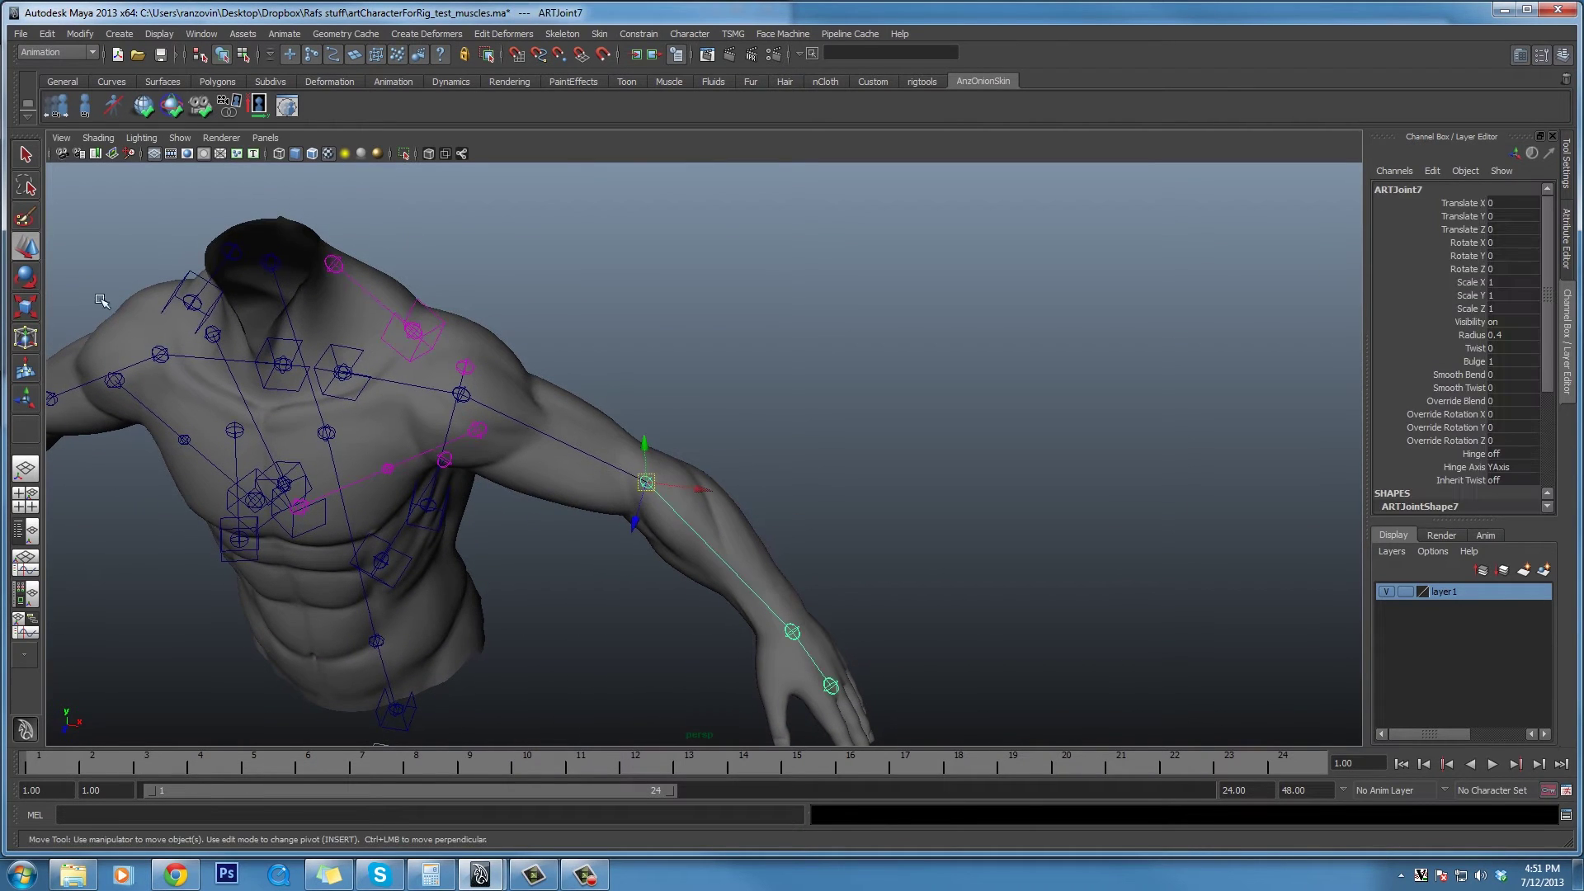
key(e)
drag(652, 566, 569, 518)
alt+drag(569, 518, 776, 600)
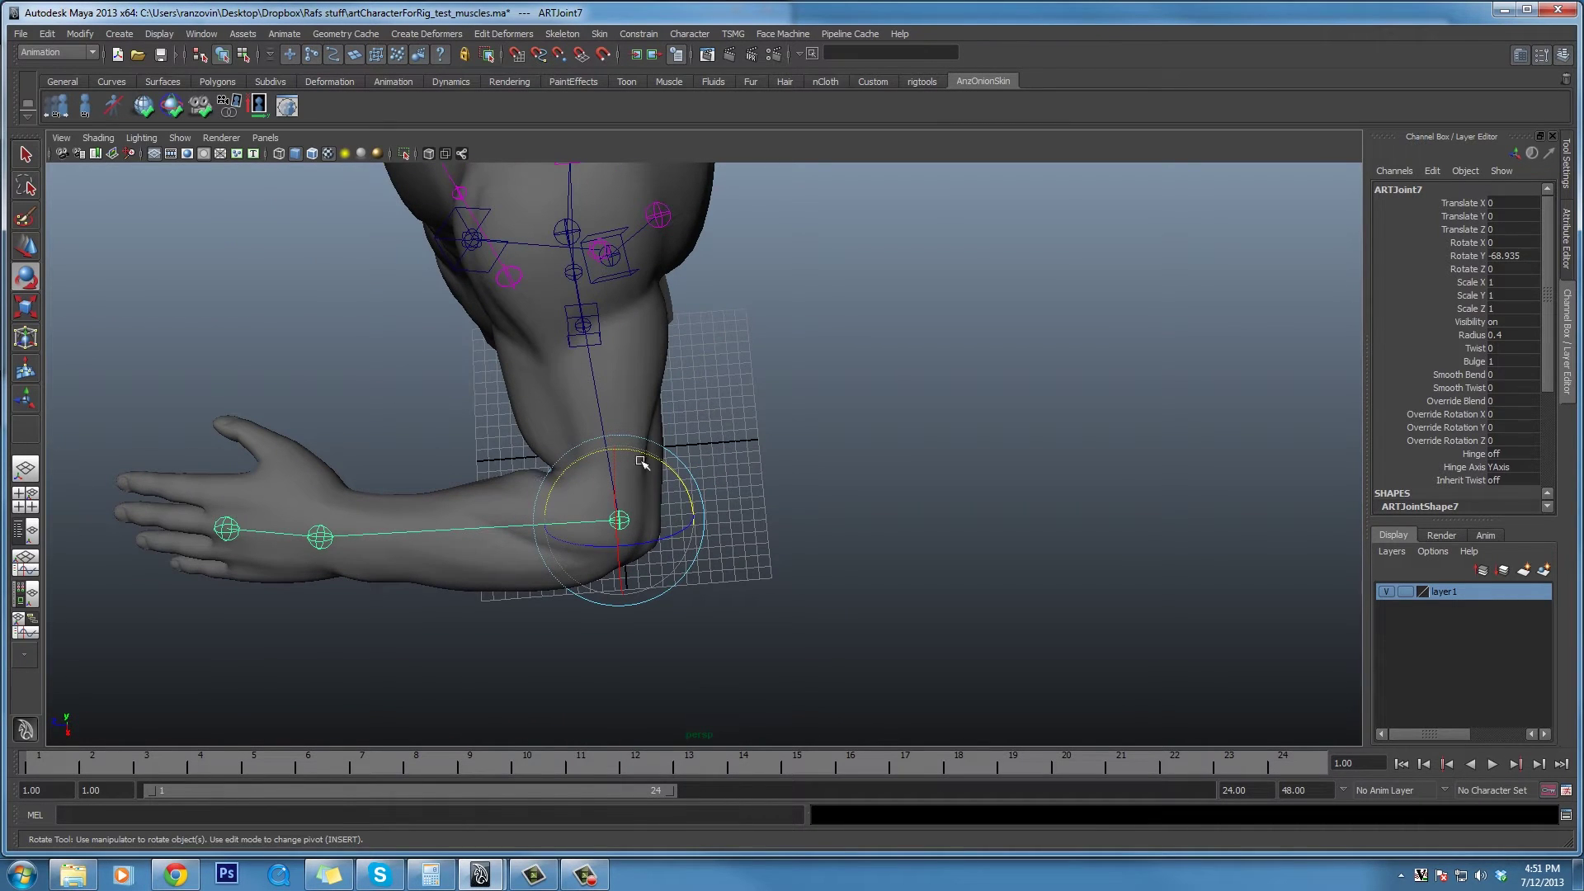
drag(665, 467, 619, 453)
key(ctrl+z)
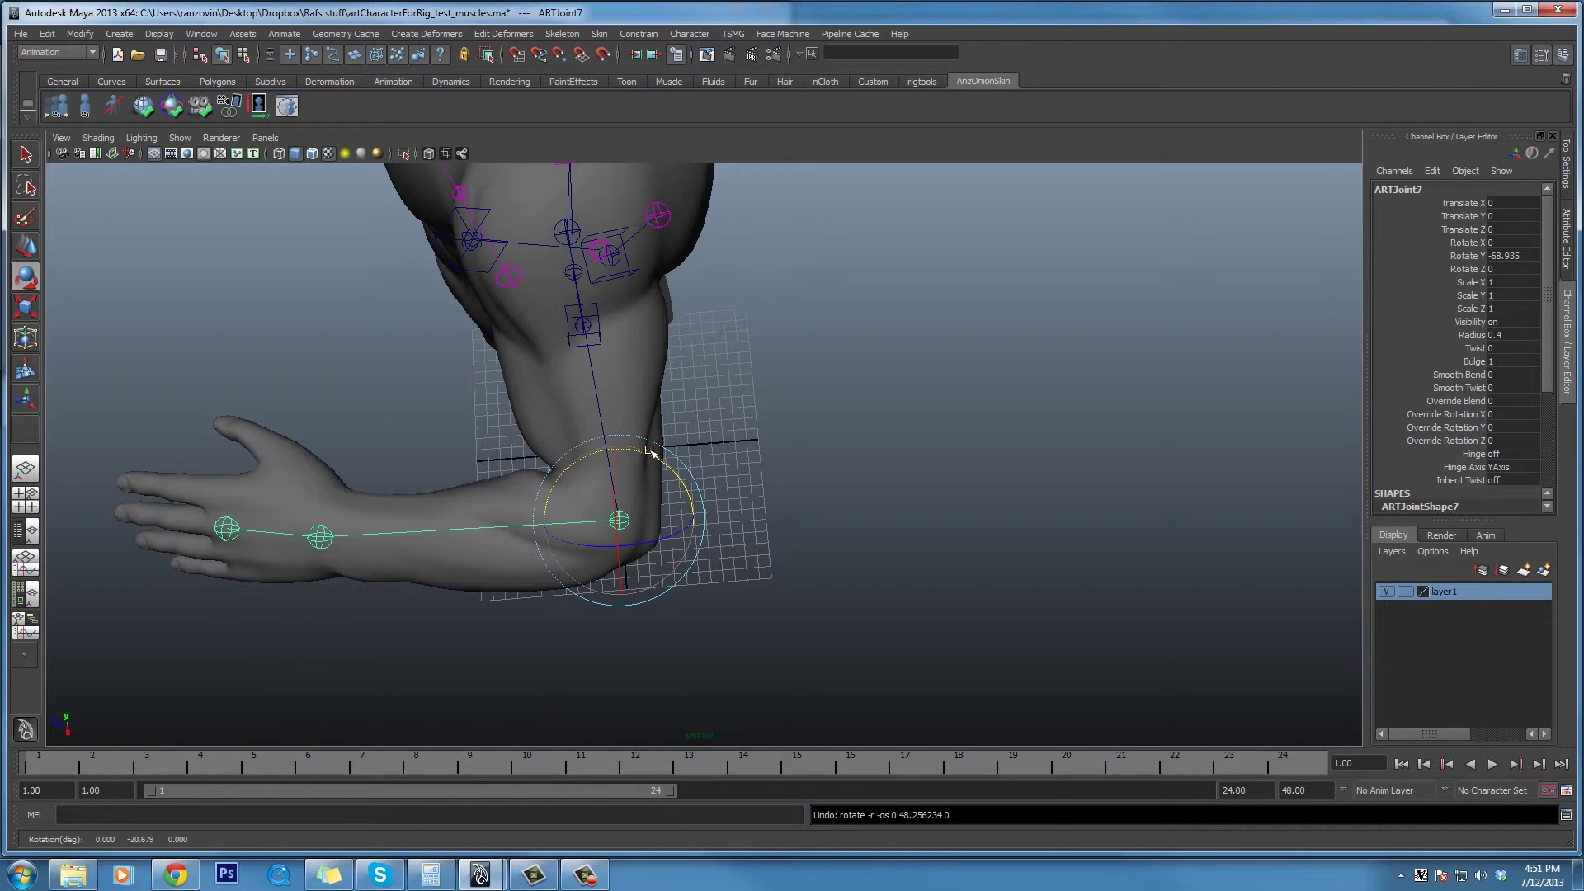
key(ctrl+z)
Select the body mesh male_anatomy_poly_mesh2 and open the Pose Deformer Editor for it from the rigtools shelf.
alt+drag(842, 512, 742, 482)
alt+right_drag(742, 482, 764, 481)
click(568, 428)
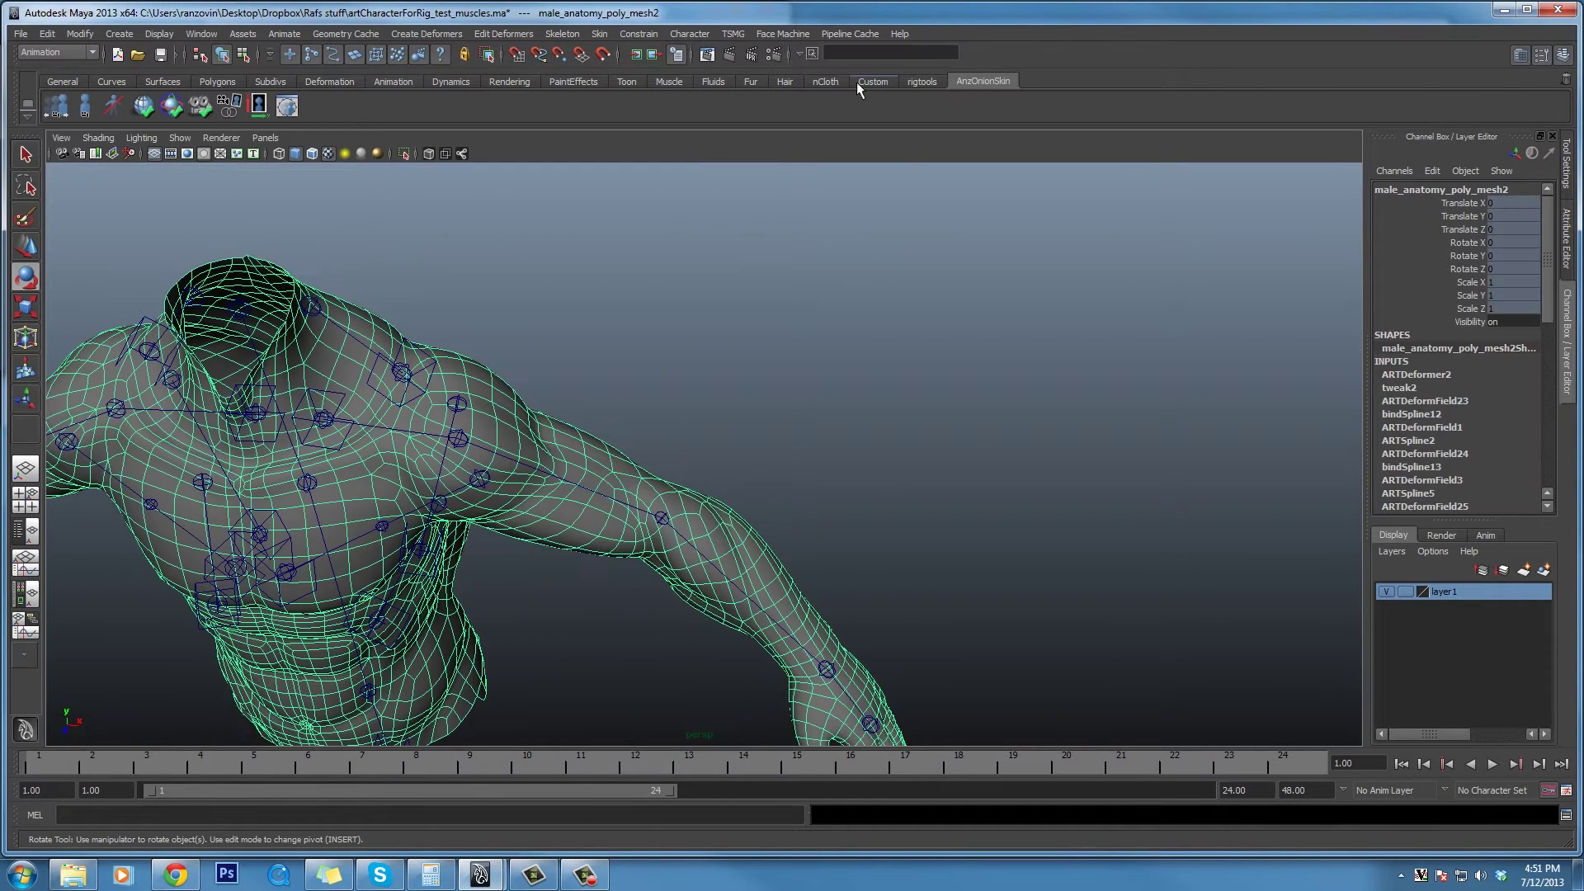
click(922, 81)
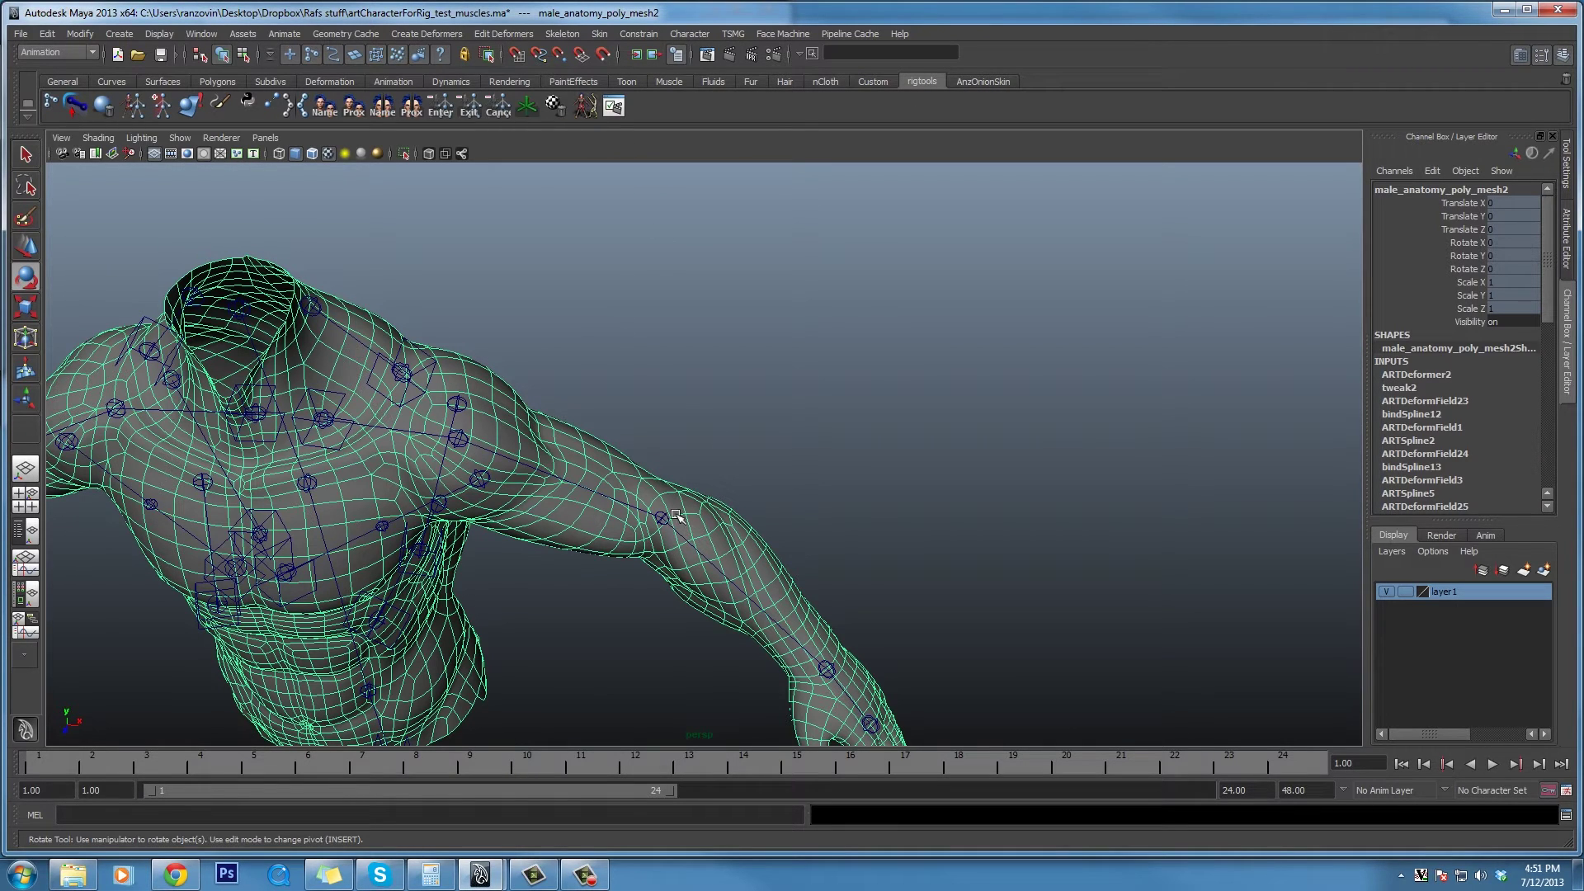
mouse_move(732, 521)
alt+mouse_down()
mouse_move(778, 505)
mouse_move(764, 499)
mouse_move(743, 531)
alt+mouse_up()
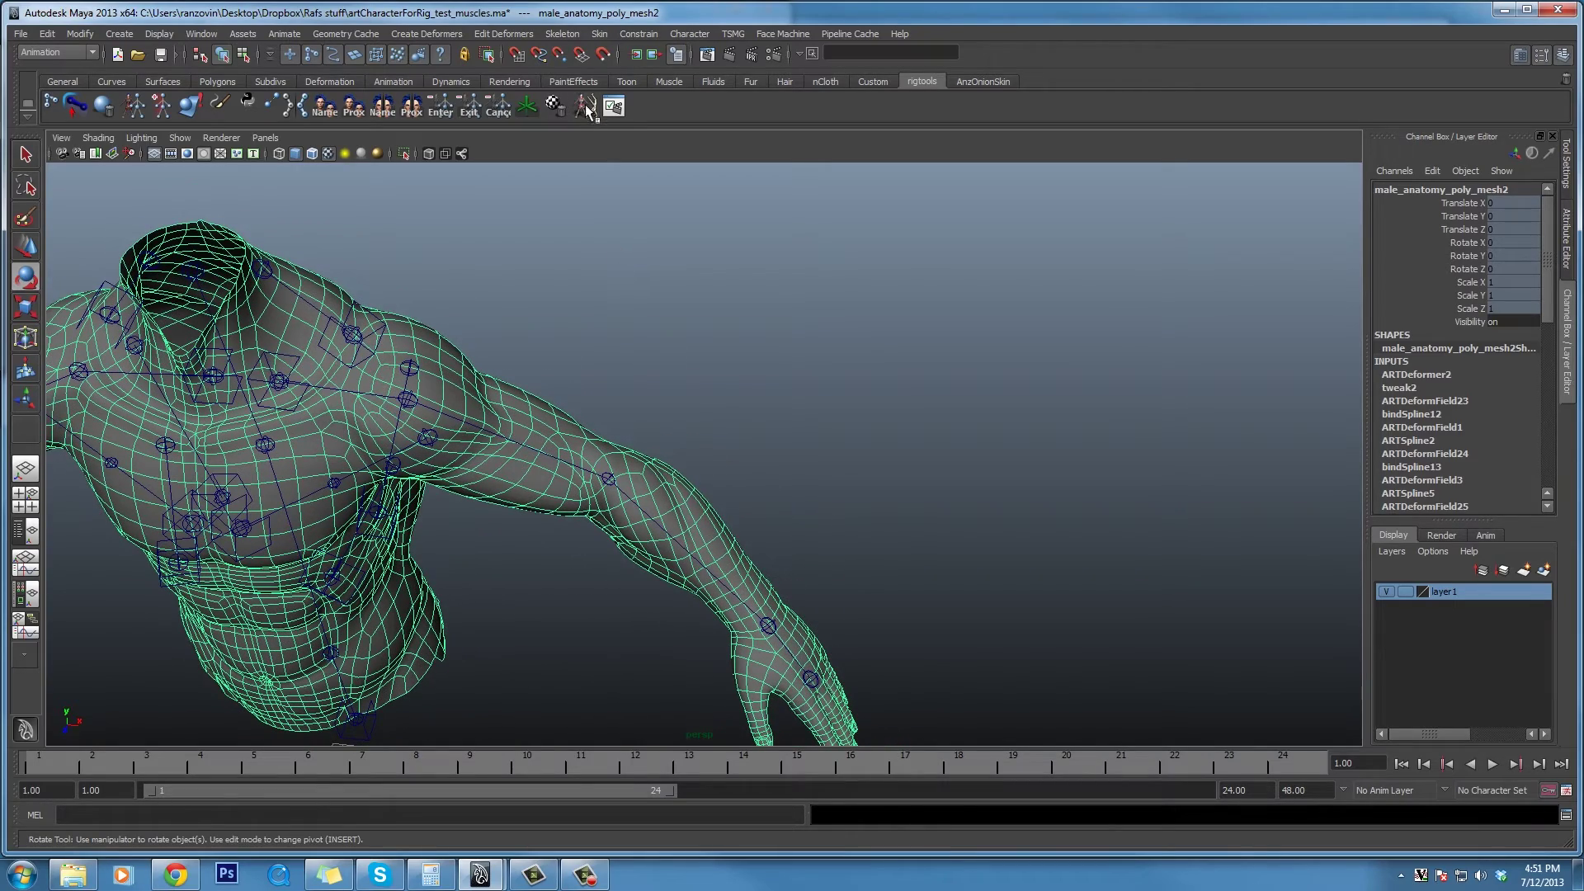
click(613, 105)
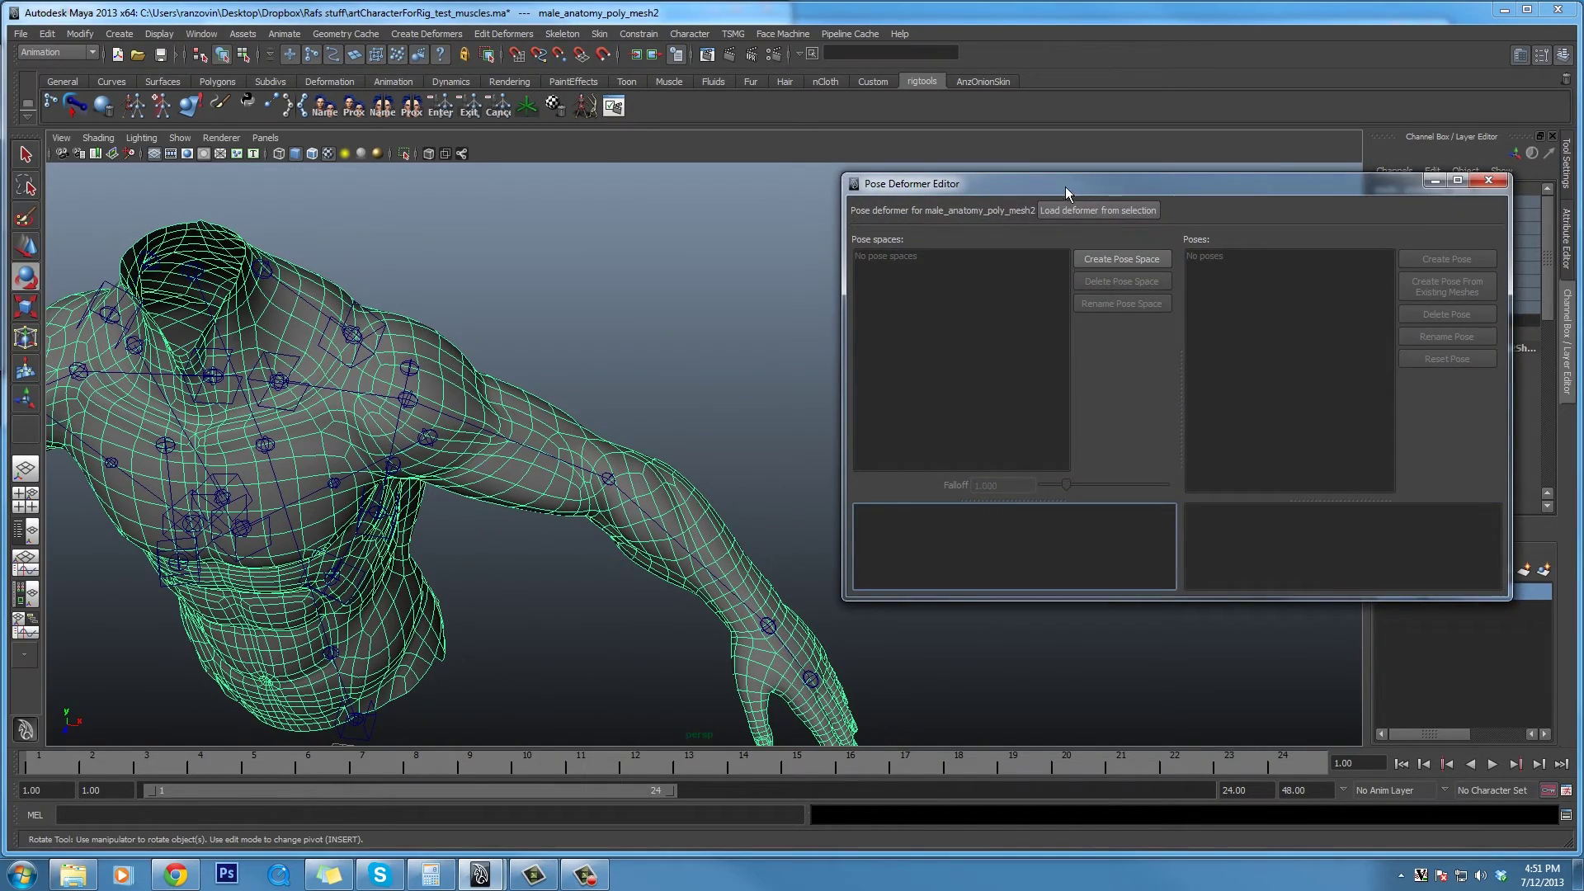
Create a pose space named poseSpace driven by the left elbow joint ARTJoint7, without twist.
click(748, 365)
click(1137, 253)
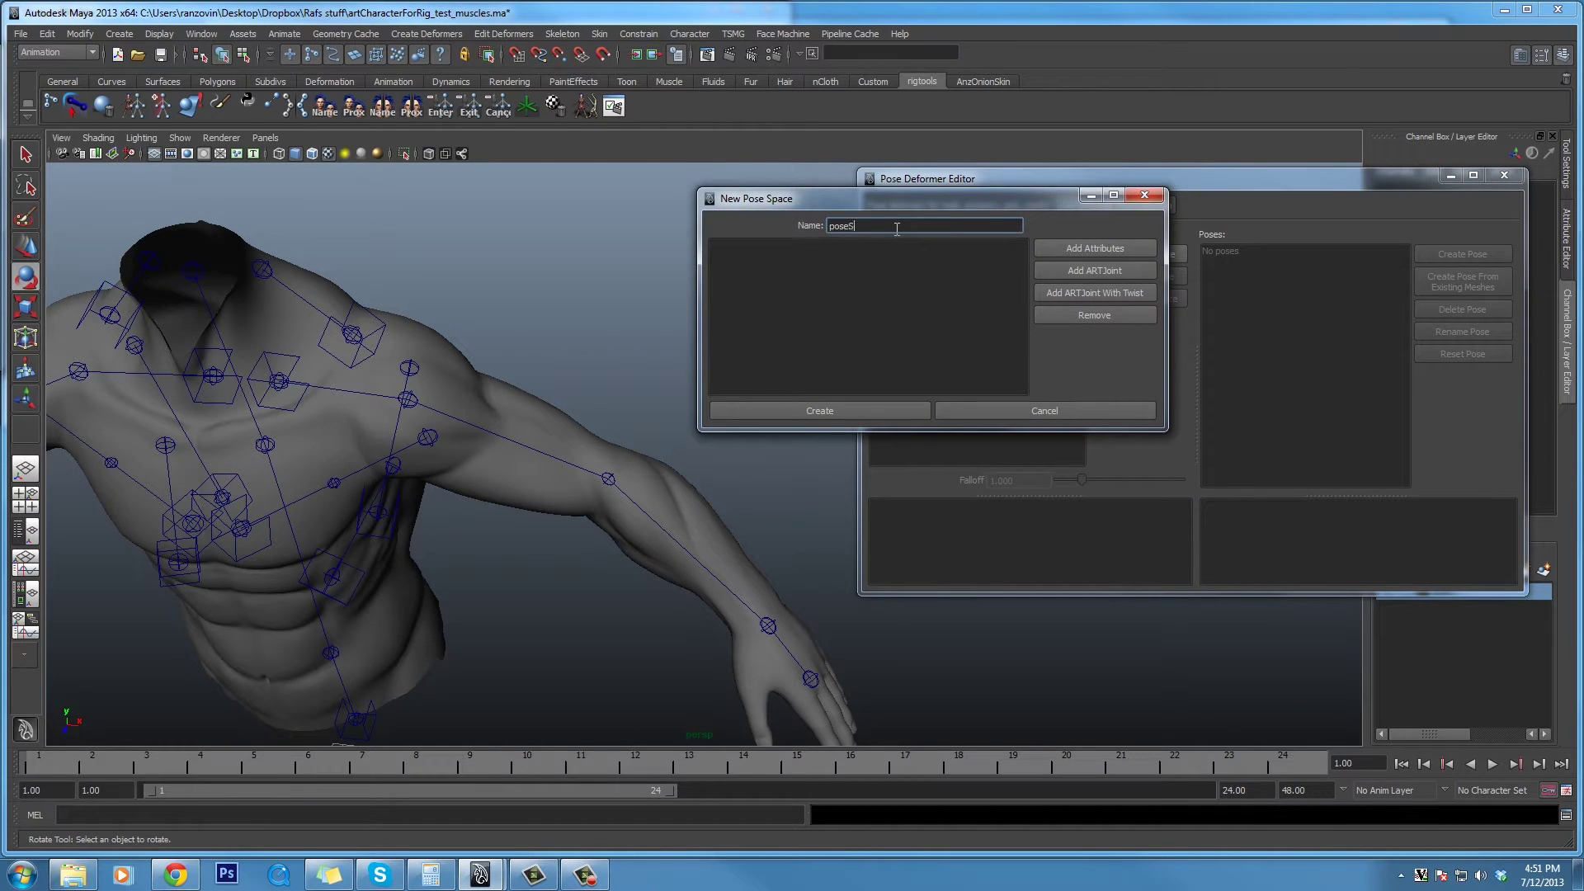
click(619, 476)
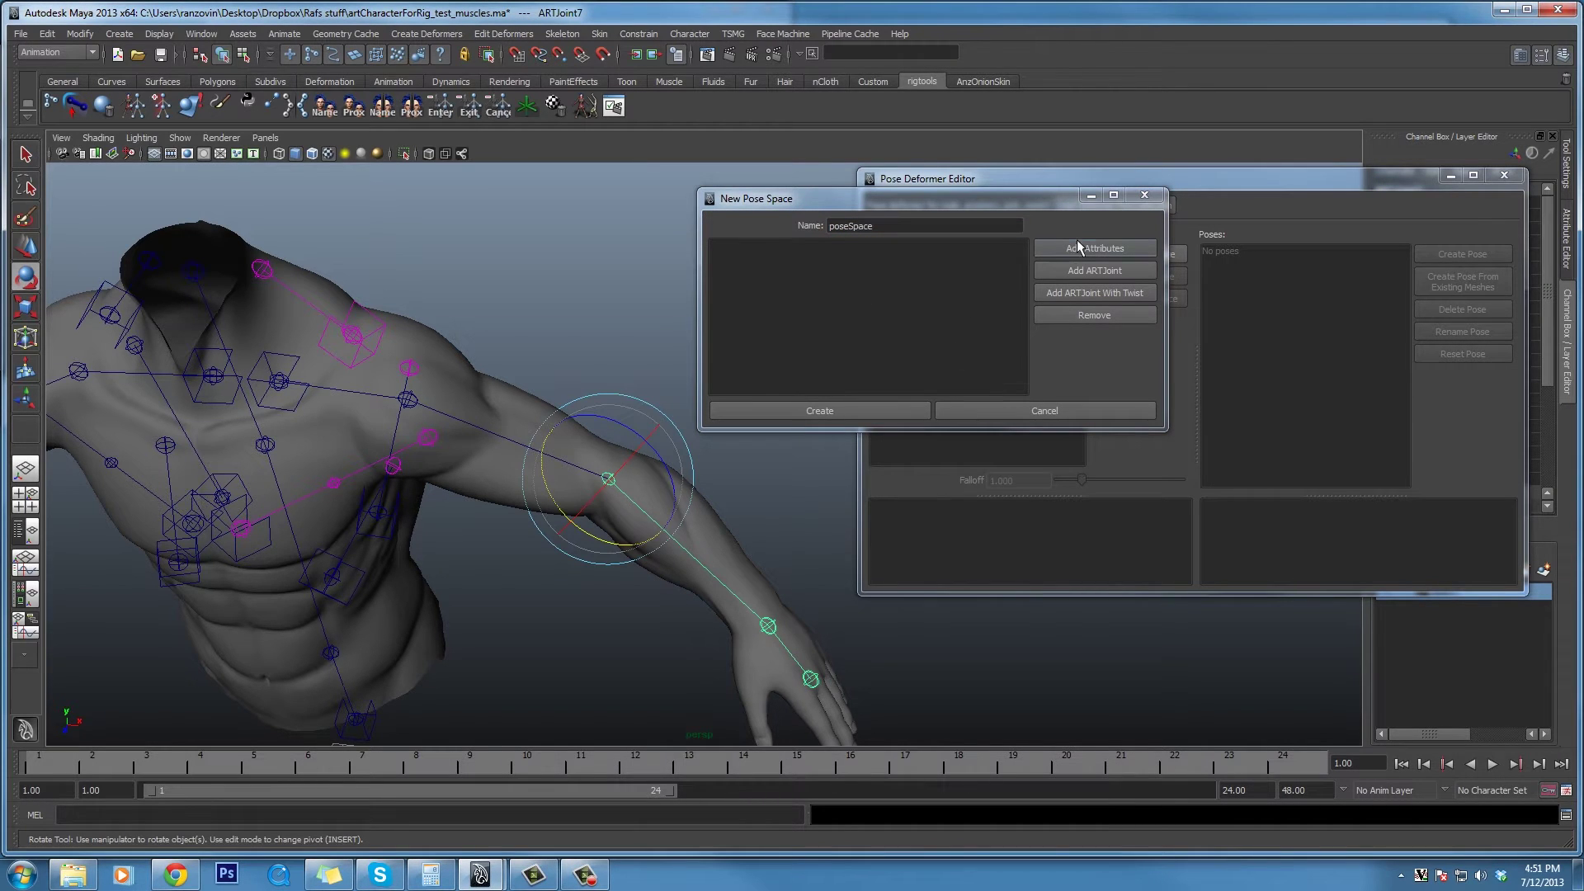
click(1117, 266)
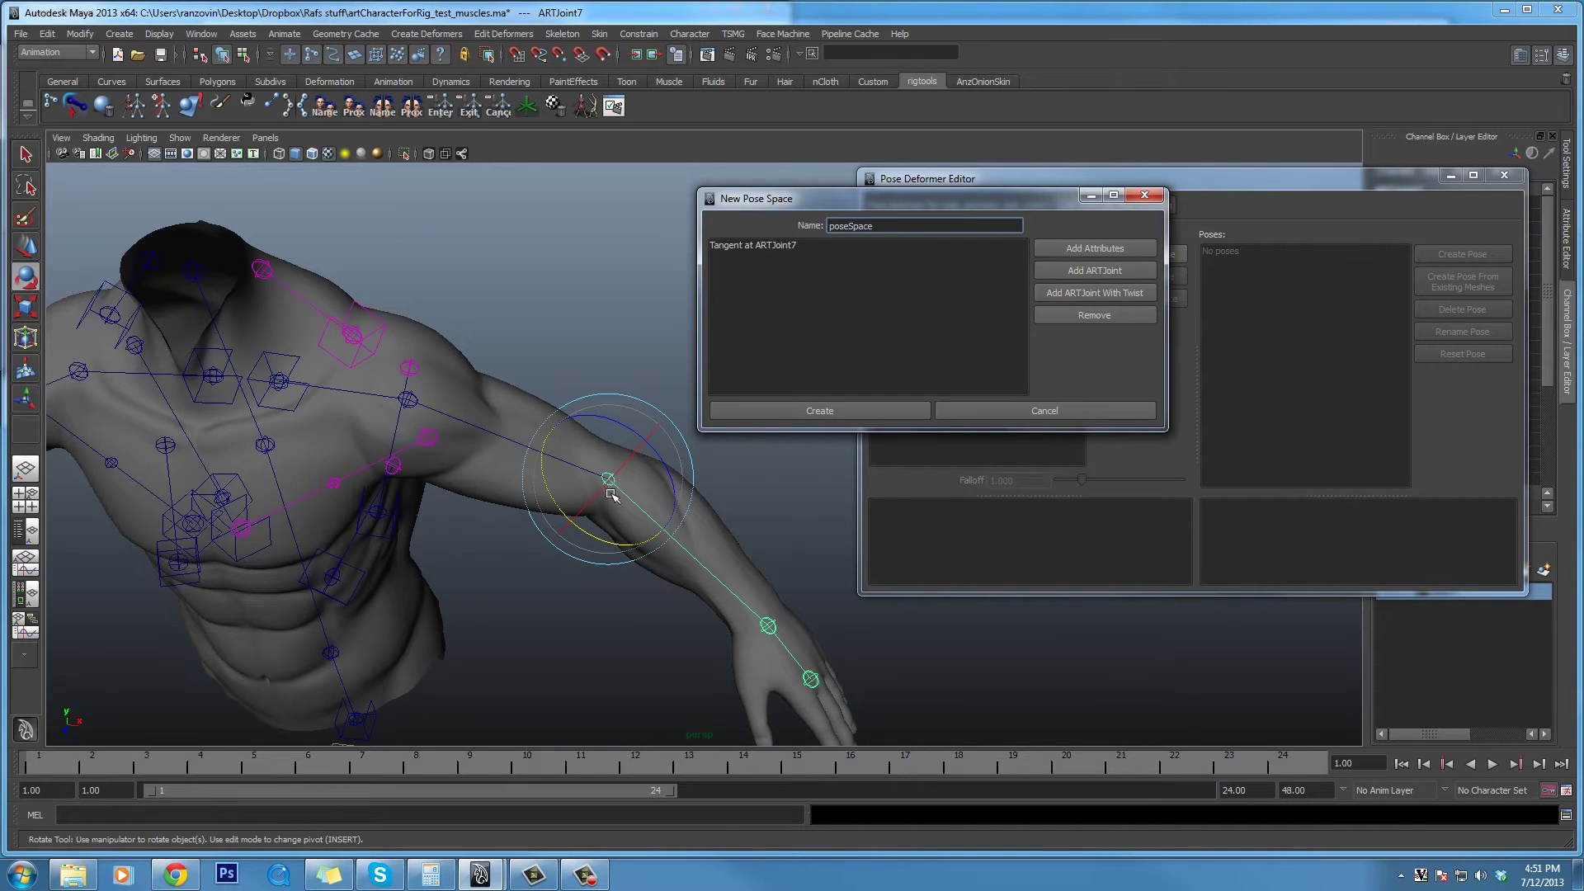
mouse_move(613, 495)
alt+mouse_down()
mouse_move(632, 506)
mouse_move(594, 519)
alt+mouse_up()
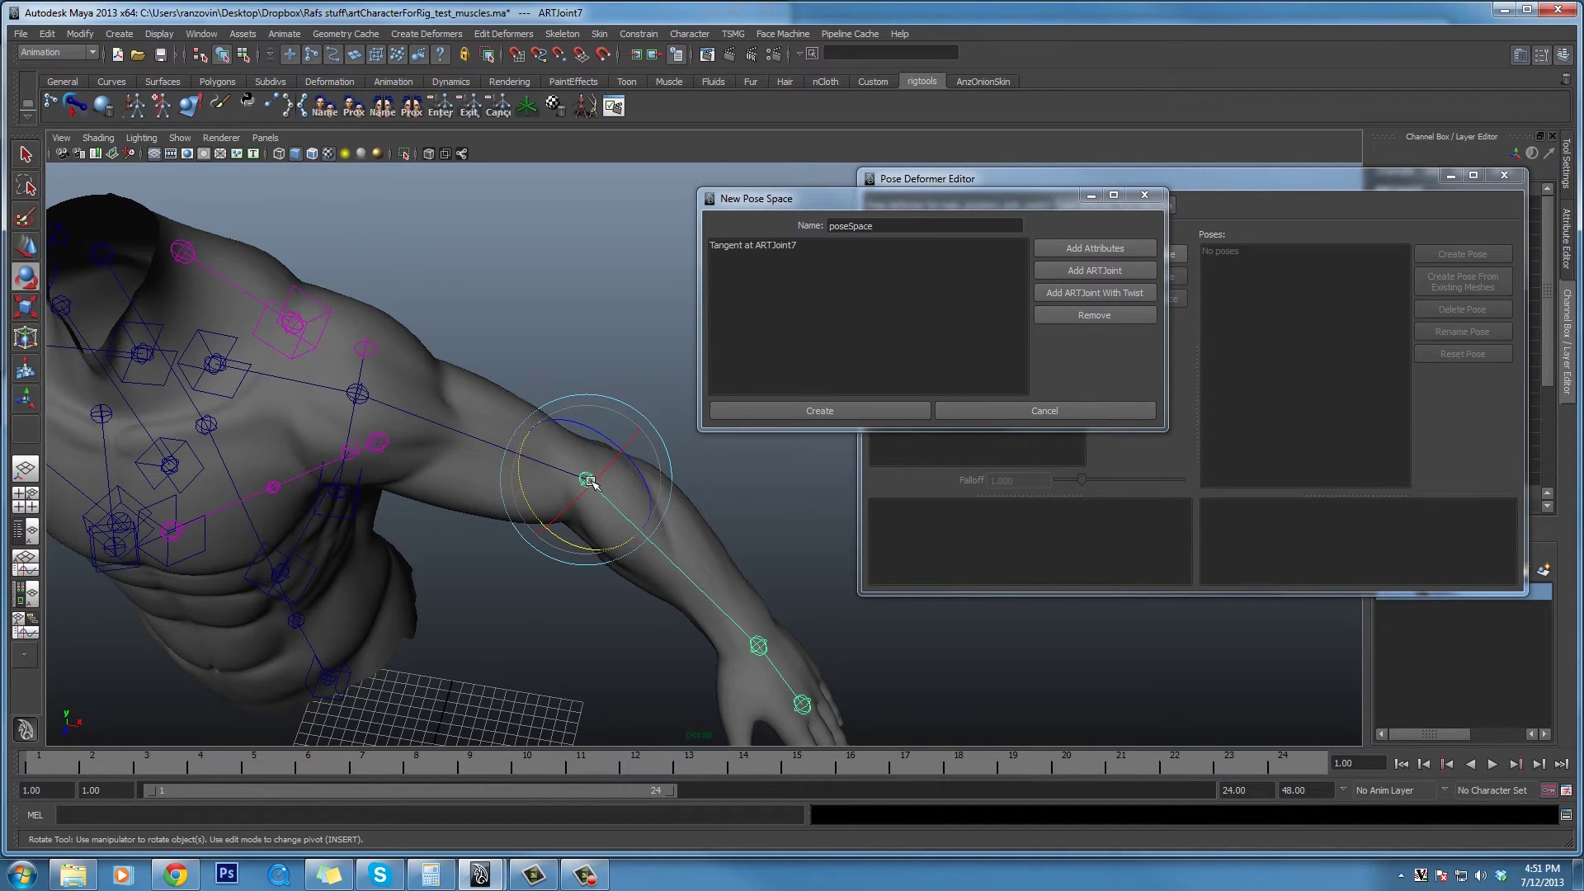
click(890, 408)
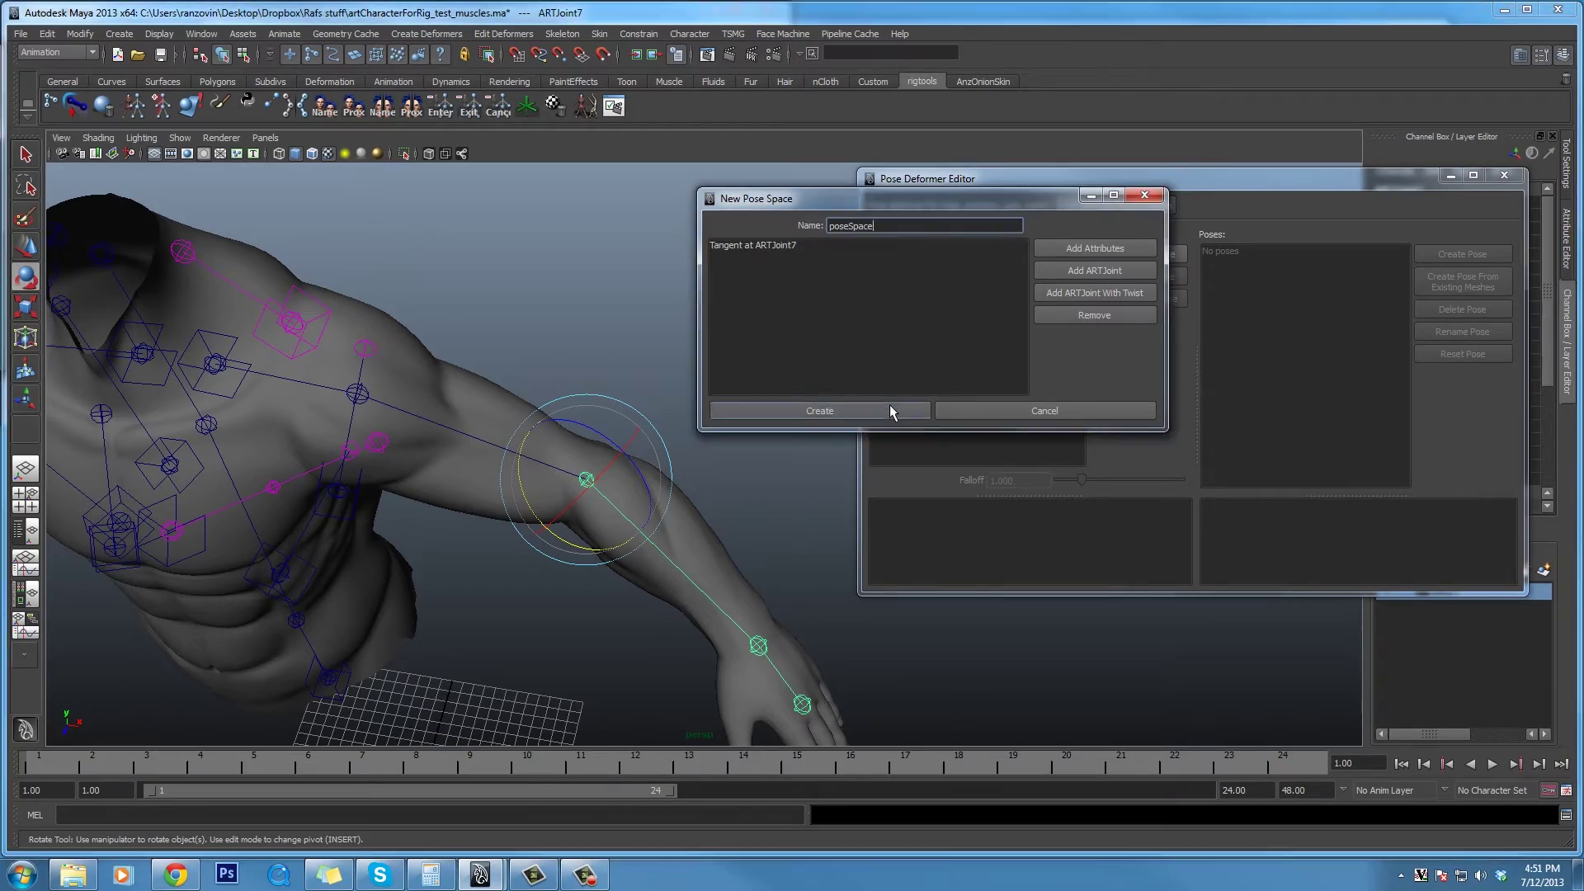
Inspect the separate base-pose target mesh placed beside the rigged character.
alt+right_drag(1057, 672, 772, 636)
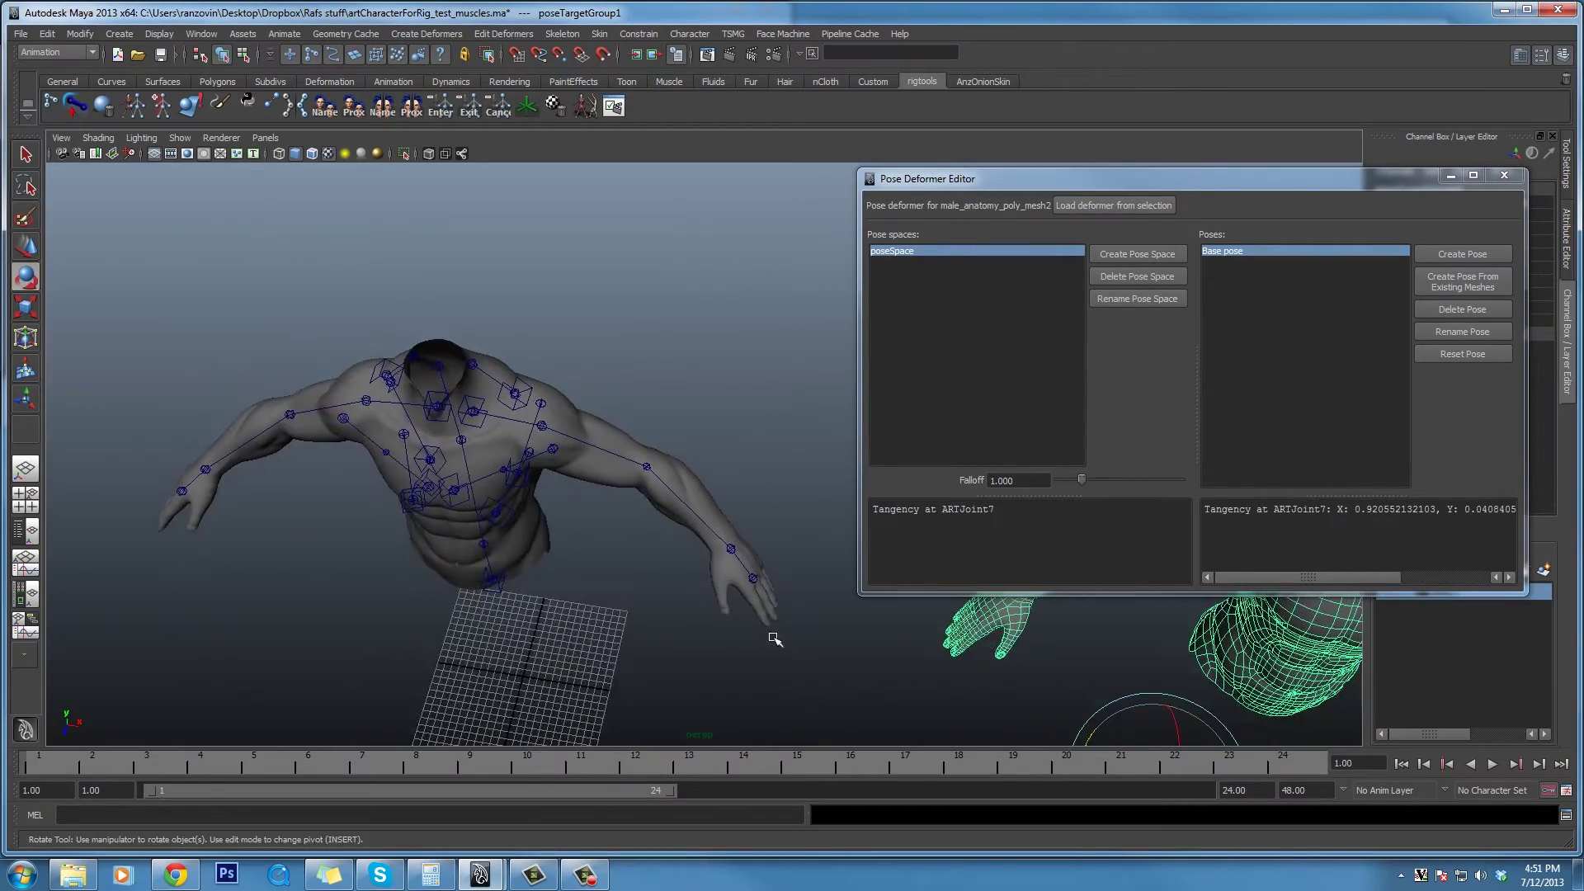
alt+middle_drag(772, 636, 251, 506)
alt+middle_drag(619, 520, 355, 470)
alt+right_drag(355, 471, 581, 542)
alt+drag(580, 542, 792, 494)
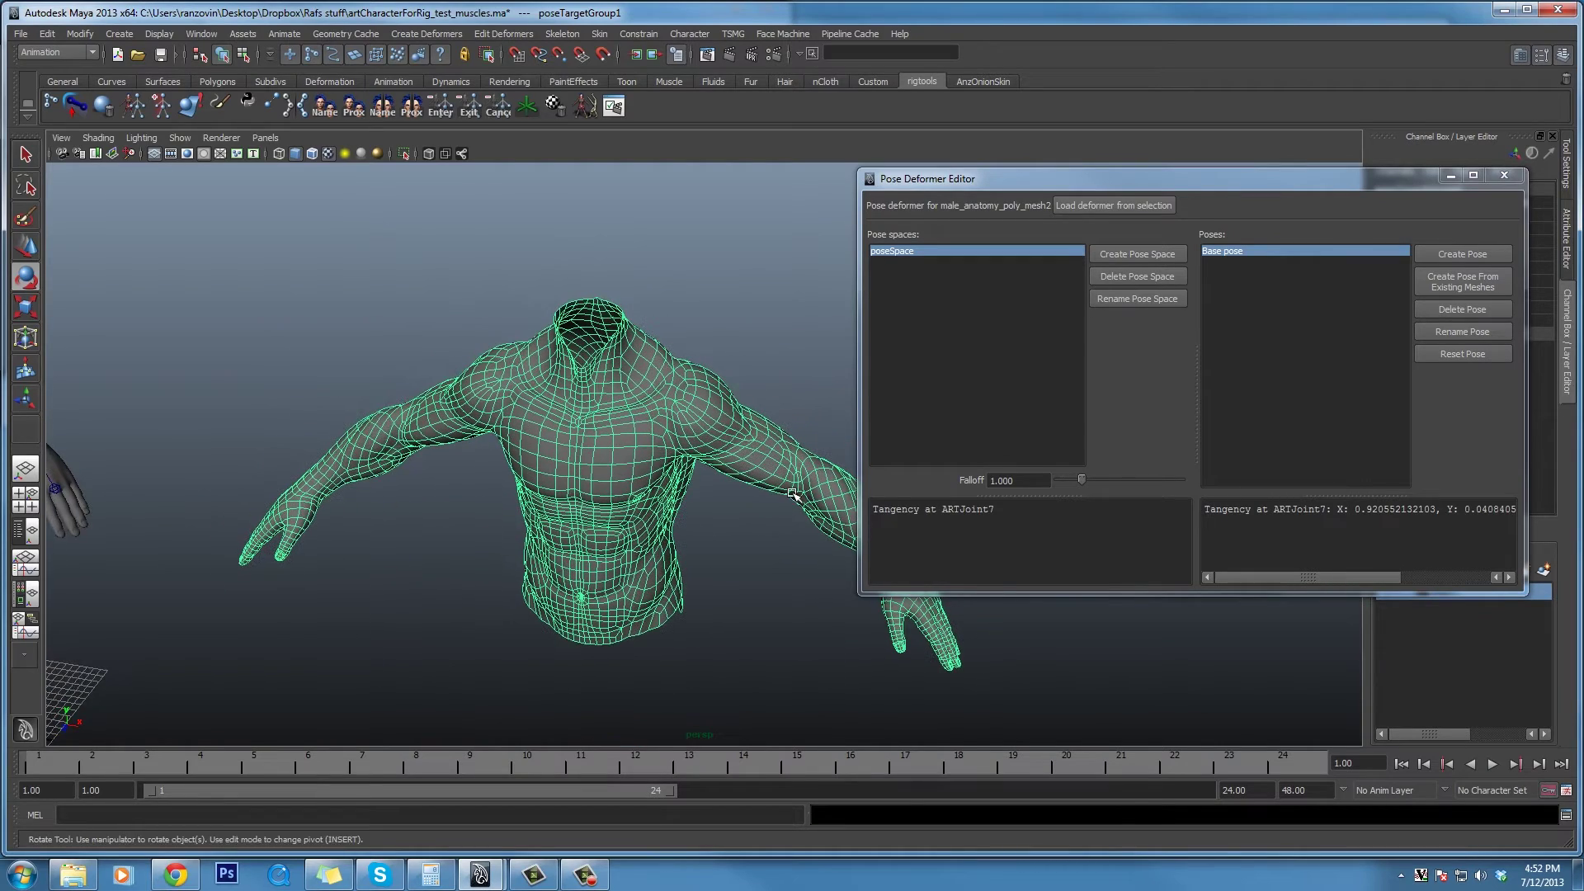
Delete the separate base-pose target group beside the rigged character.
alt+drag(327, 523, 202, 431)
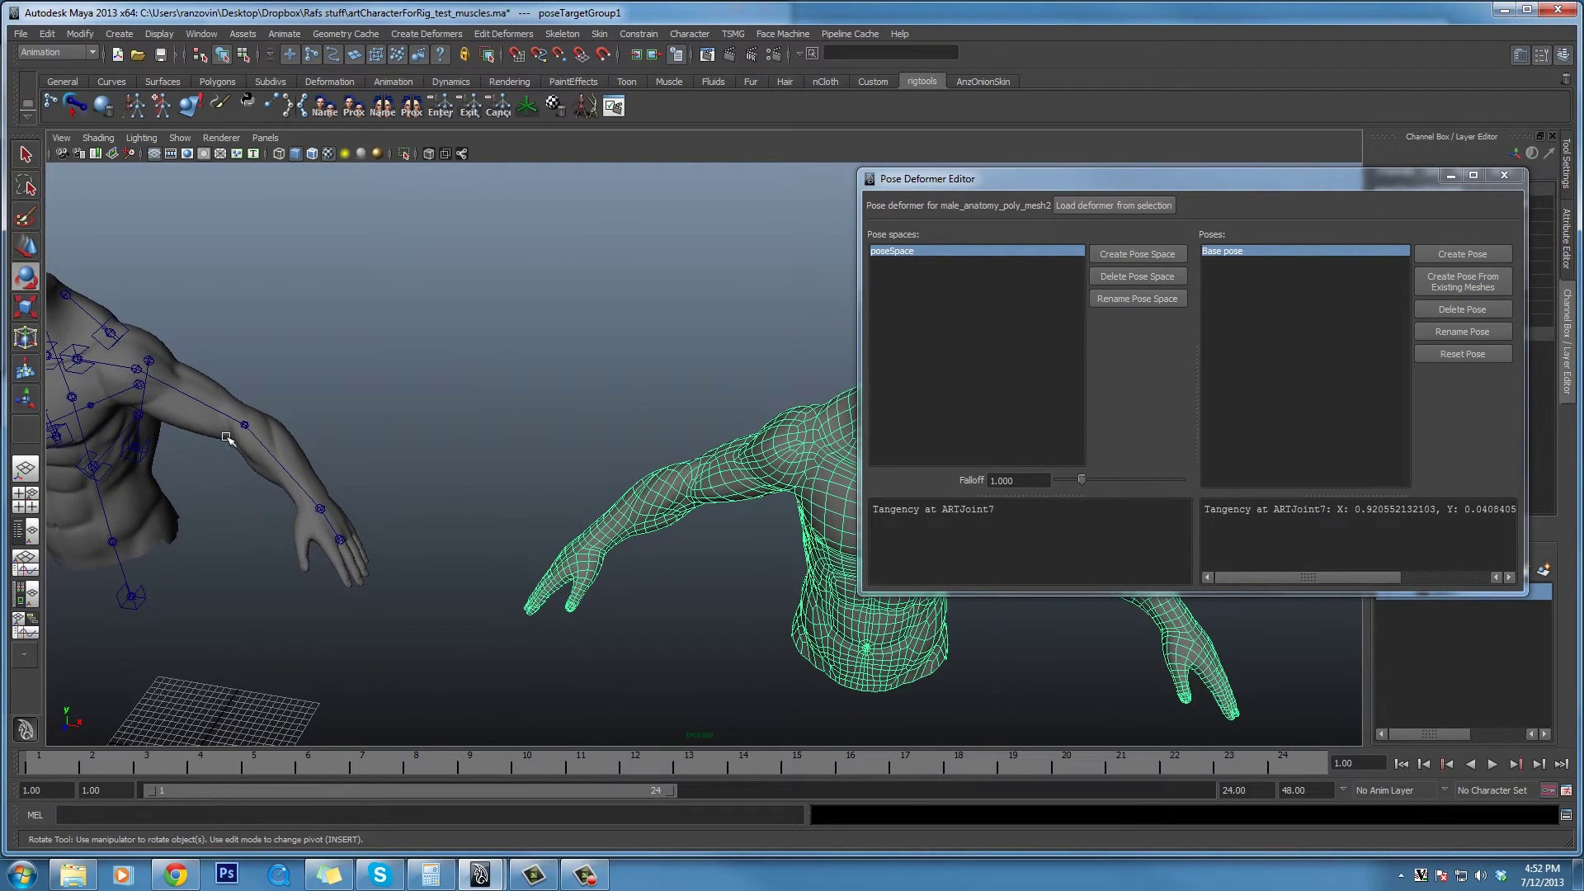
alt+right_drag(622, 523, 314, 481)
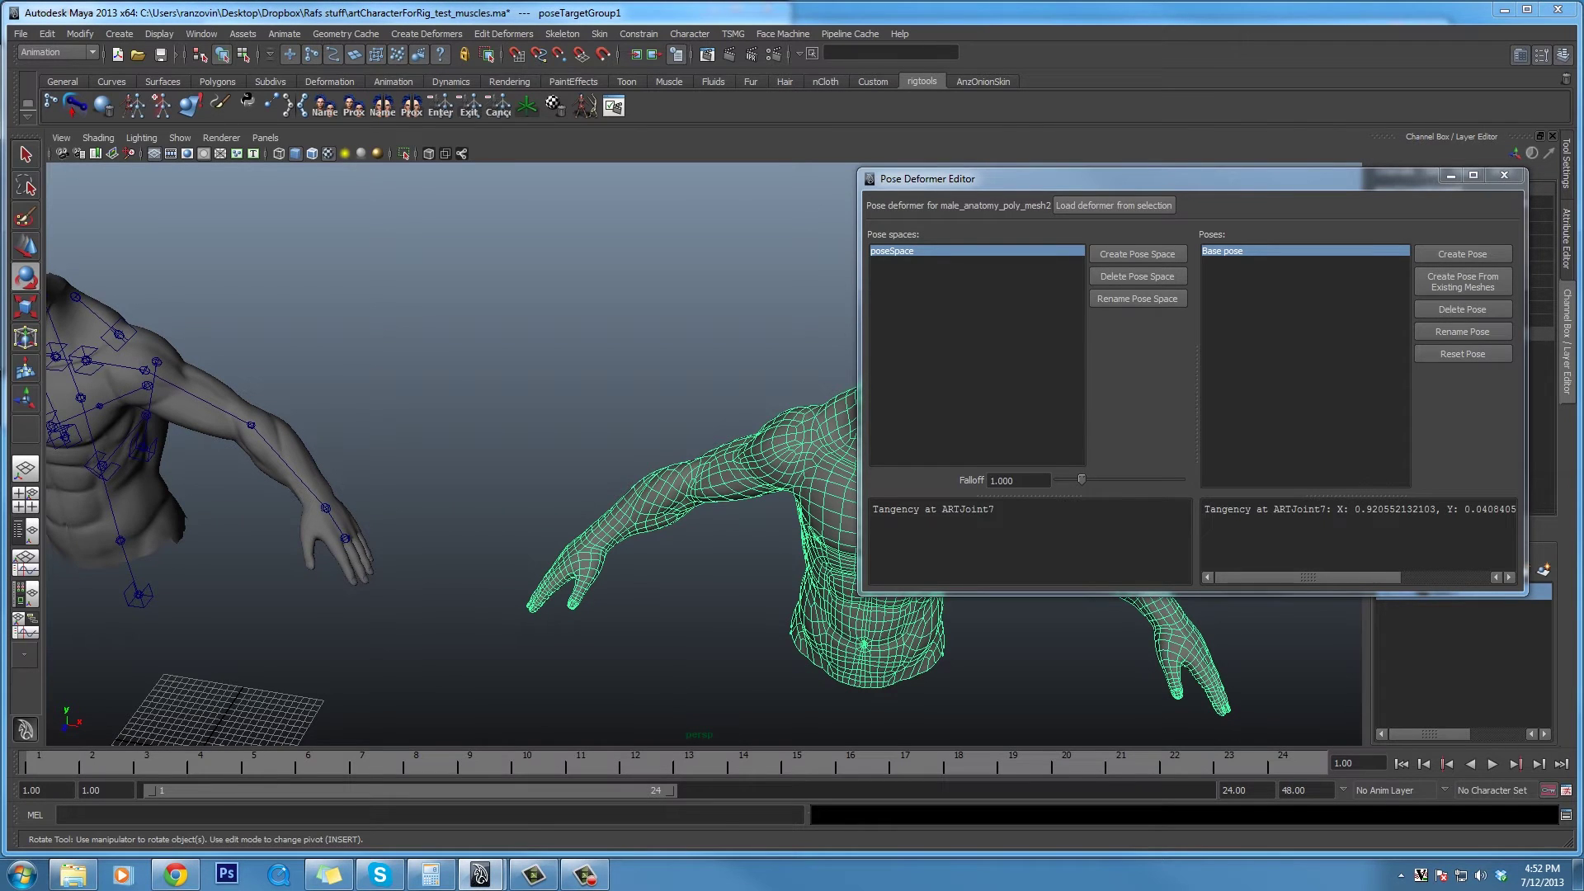
key(Delete)
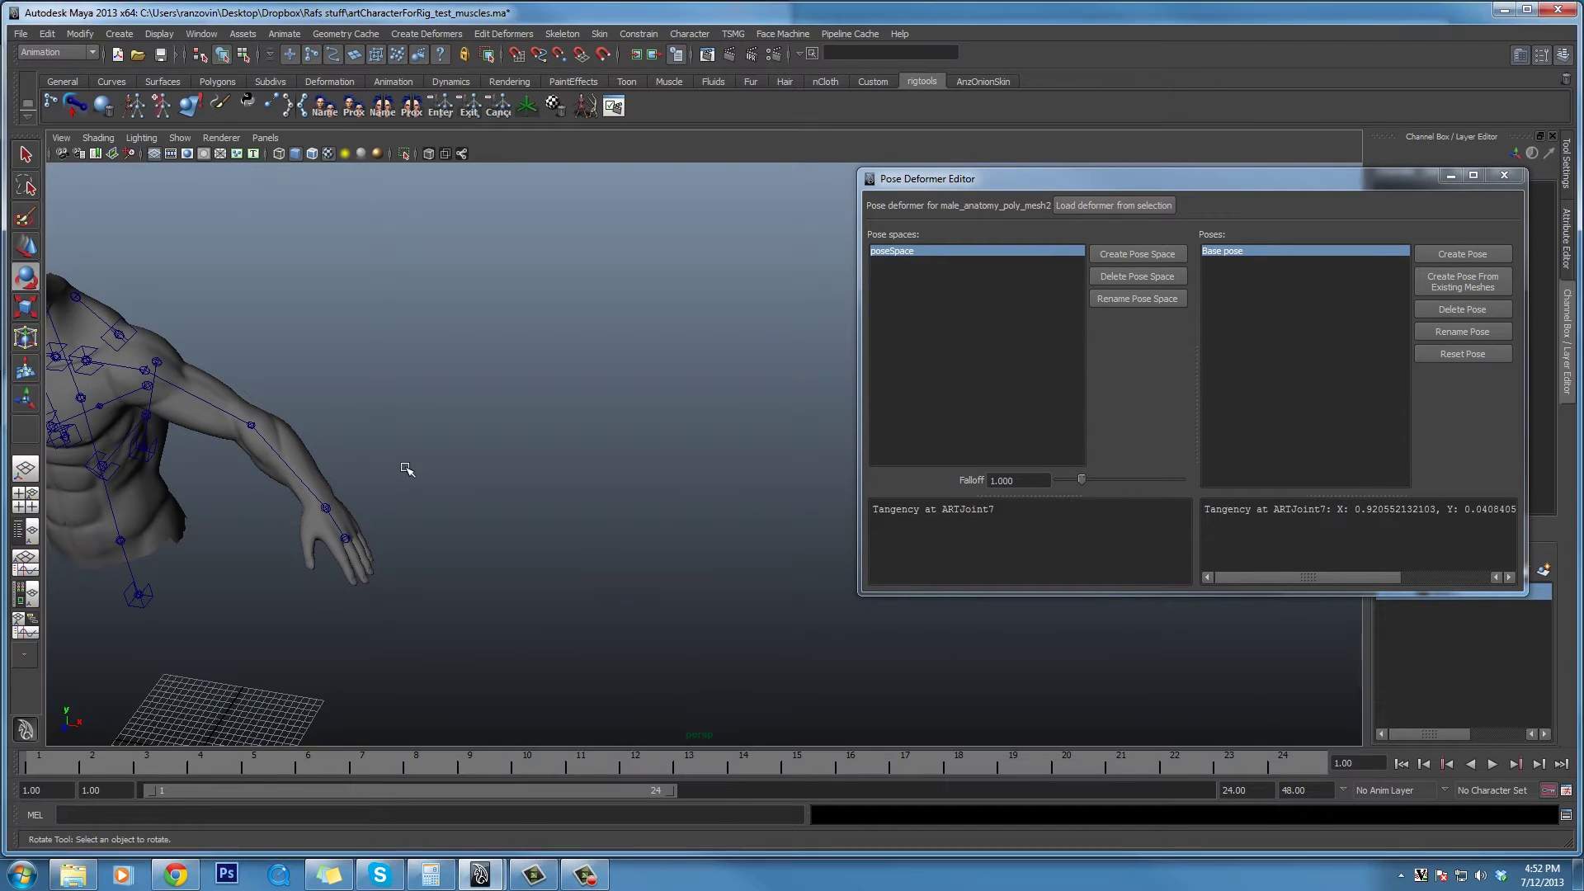
Bend the left elbow joint ARTJoint7 to about -77° in Y and create the pose leftArmBent with a duplicated pose-deformed mesh.
alt+drag(407, 466, 639, 547)
click(659, 549)
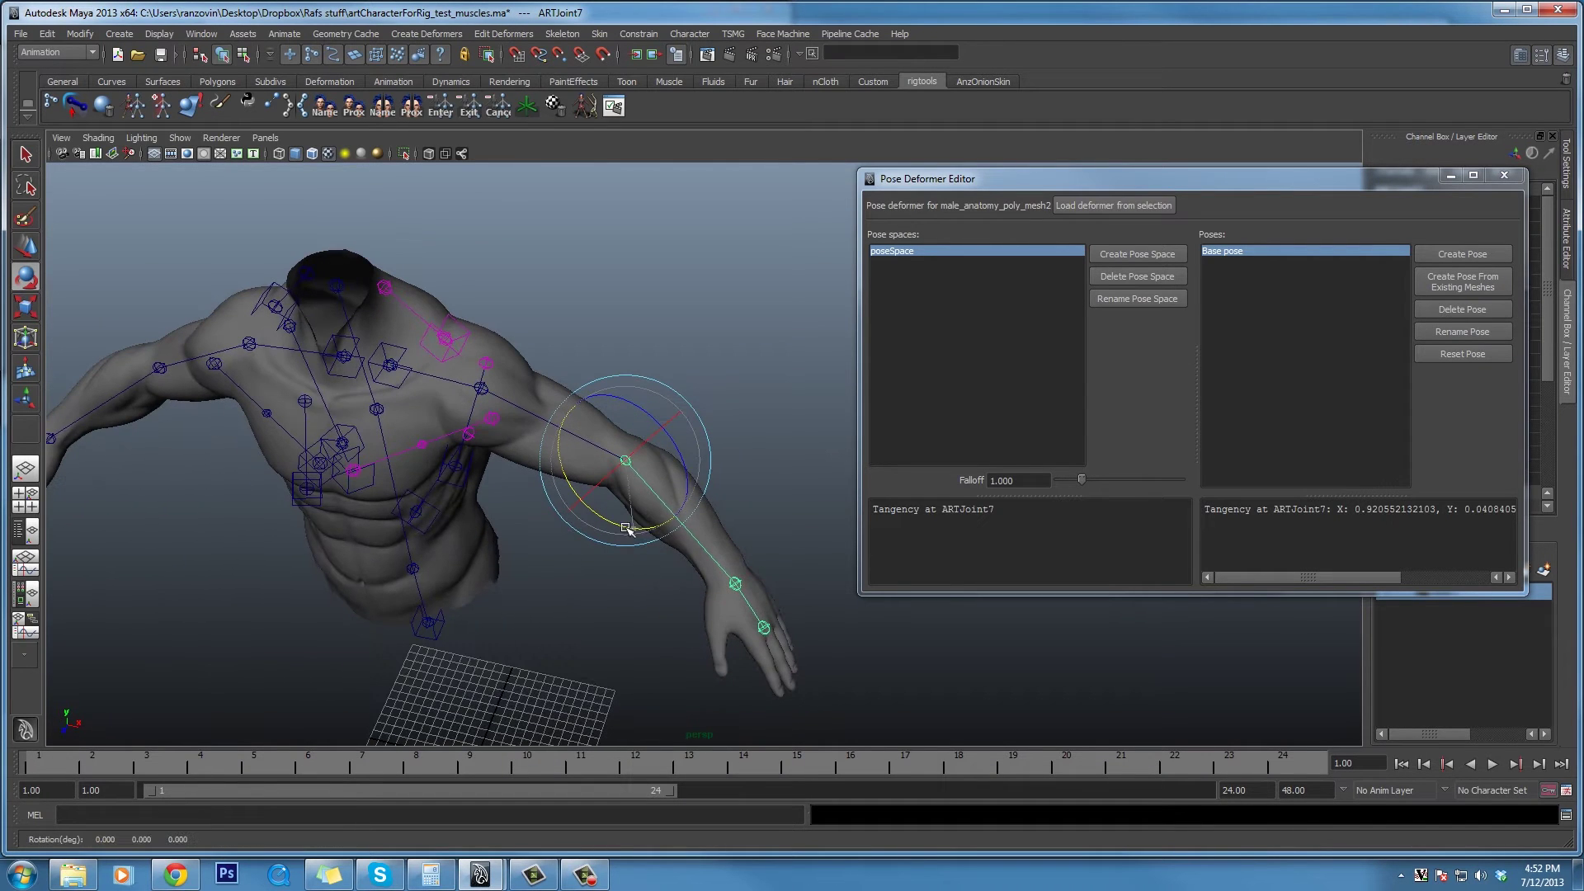
drag(626, 528, 703, 577)
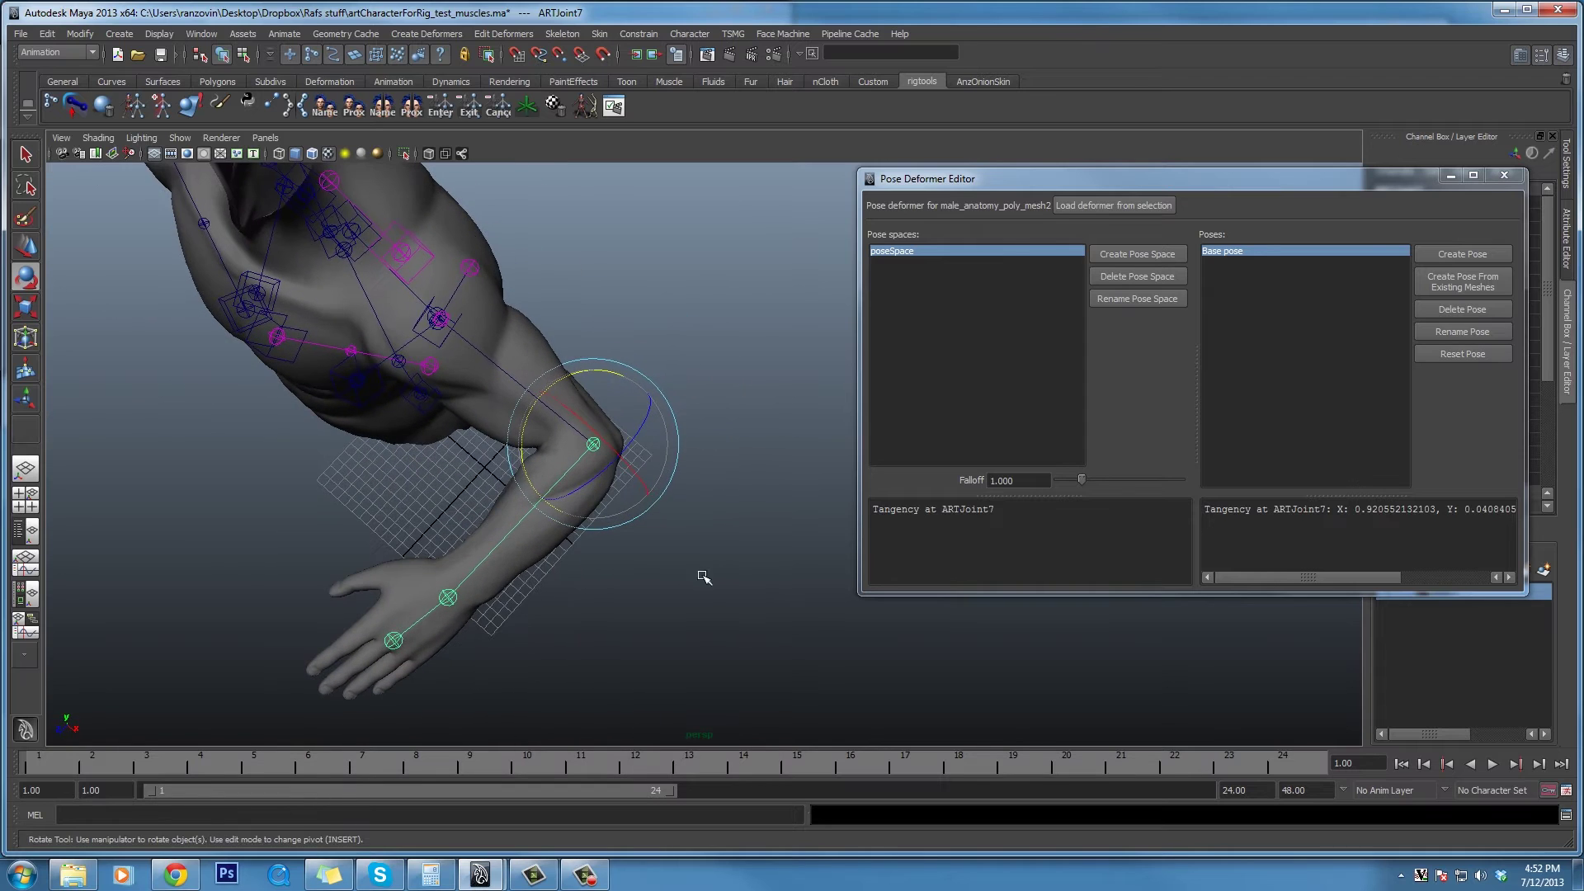
alt+middle_drag(637, 541, 663, 565)
drag(543, 499, 544, 489)
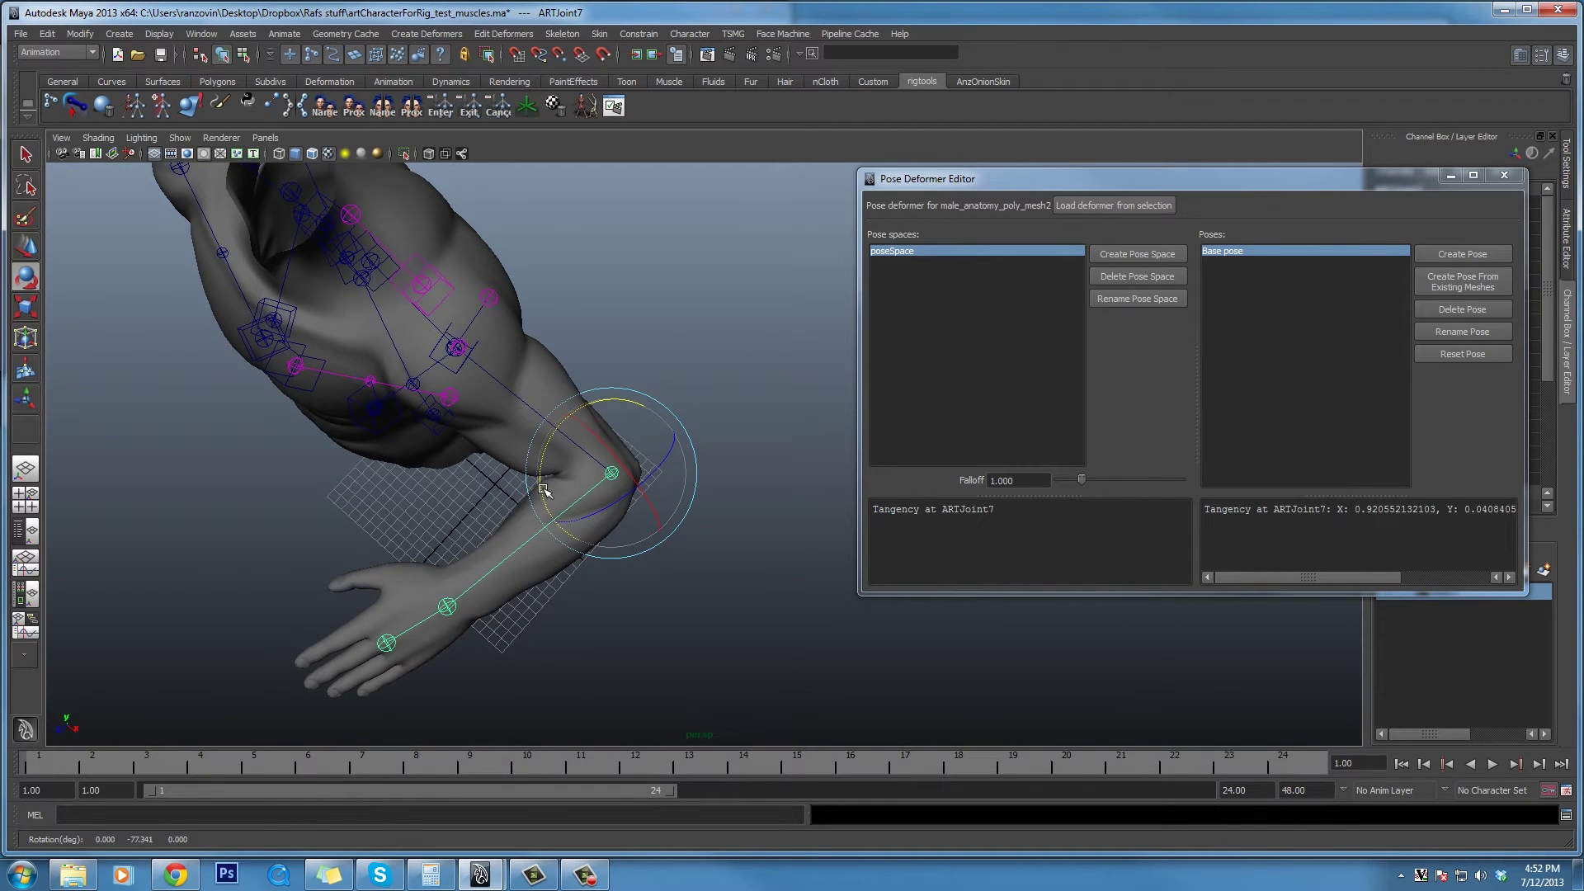
click(1470, 252)
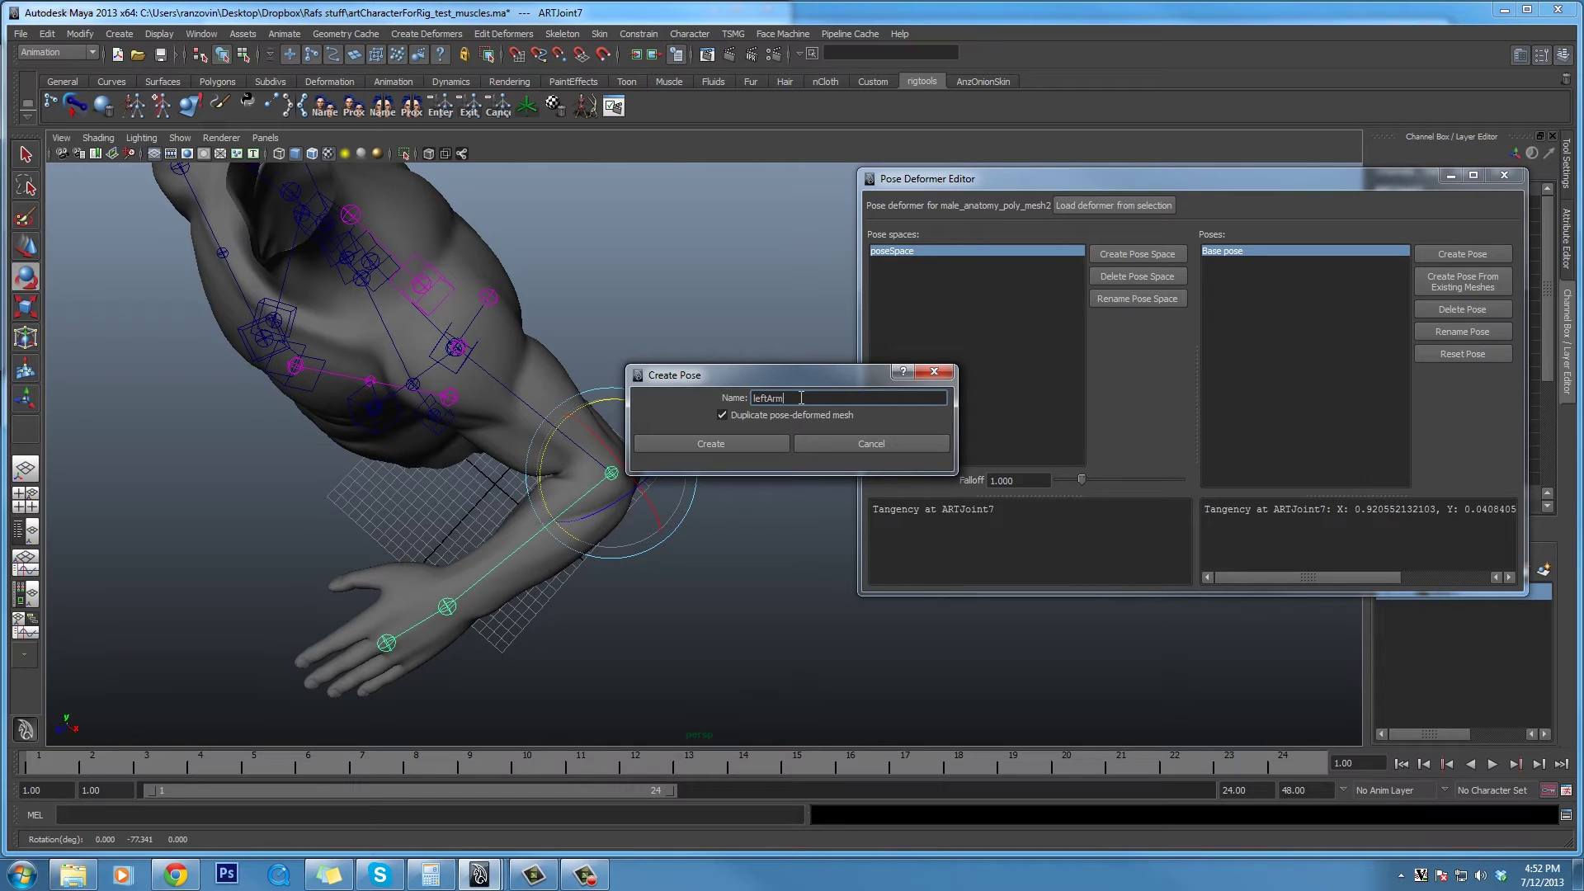
click(755, 446)
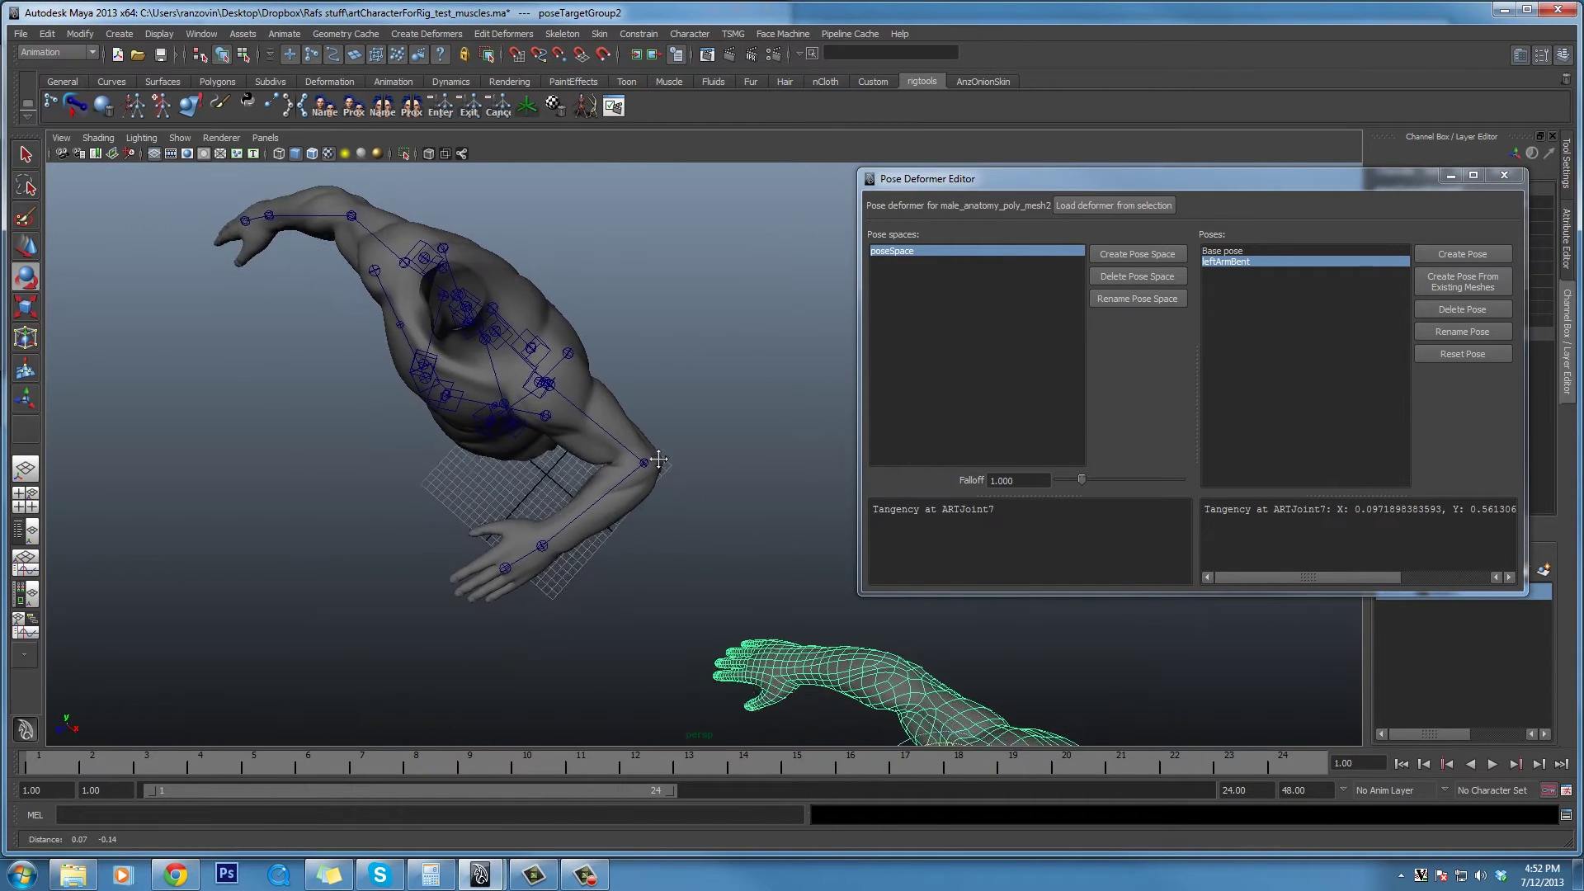
Compare the new pose's target mesh poseTarget2 with its base mesh poseBase2 at the left elbow, and clear the Pose Deformer Editor from view.
alt+middle_drag(658, 458, 396, 239)
alt+right_drag(619, 463, 714, 463)
alt+drag(714, 463, 619, 446)
alt+middle_drag(618, 446, 721, 458)
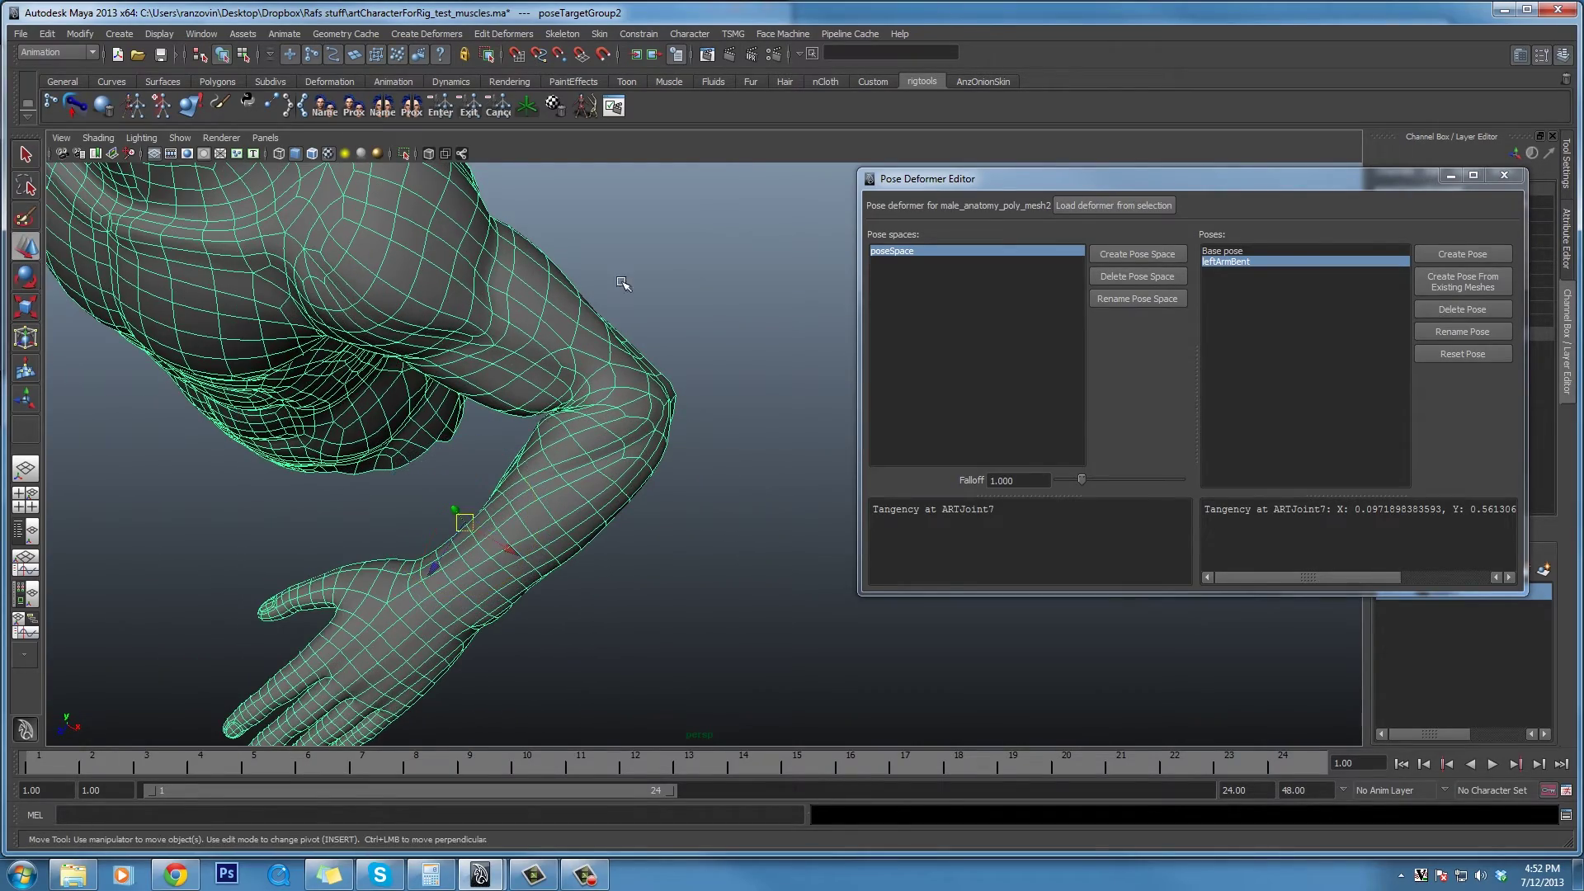
click(661, 413)
alt+drag(531, 476, 616, 413)
alt+middle_drag(615, 414, 601, 389)
alt+right_drag(600, 388, 640, 432)
click(580, 396)
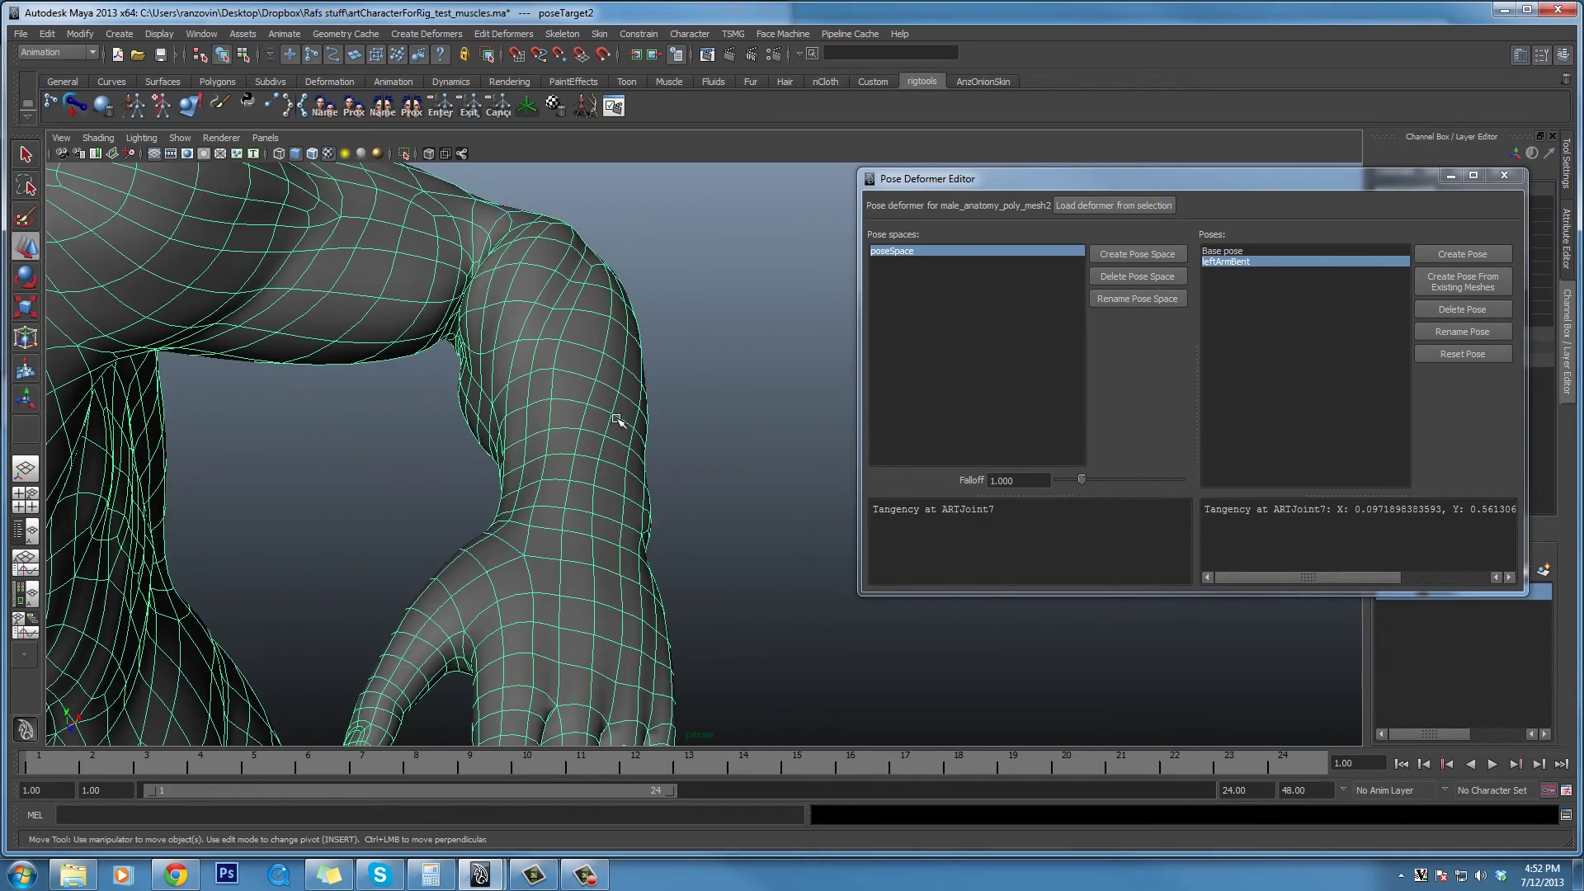
alt+drag(537, 480, 577, 462)
mouse_move(576, 462)
alt+middle_down()
mouse_move(530, 448)
mouse_move(585, 485)
alt+middle_up()
key(Left)
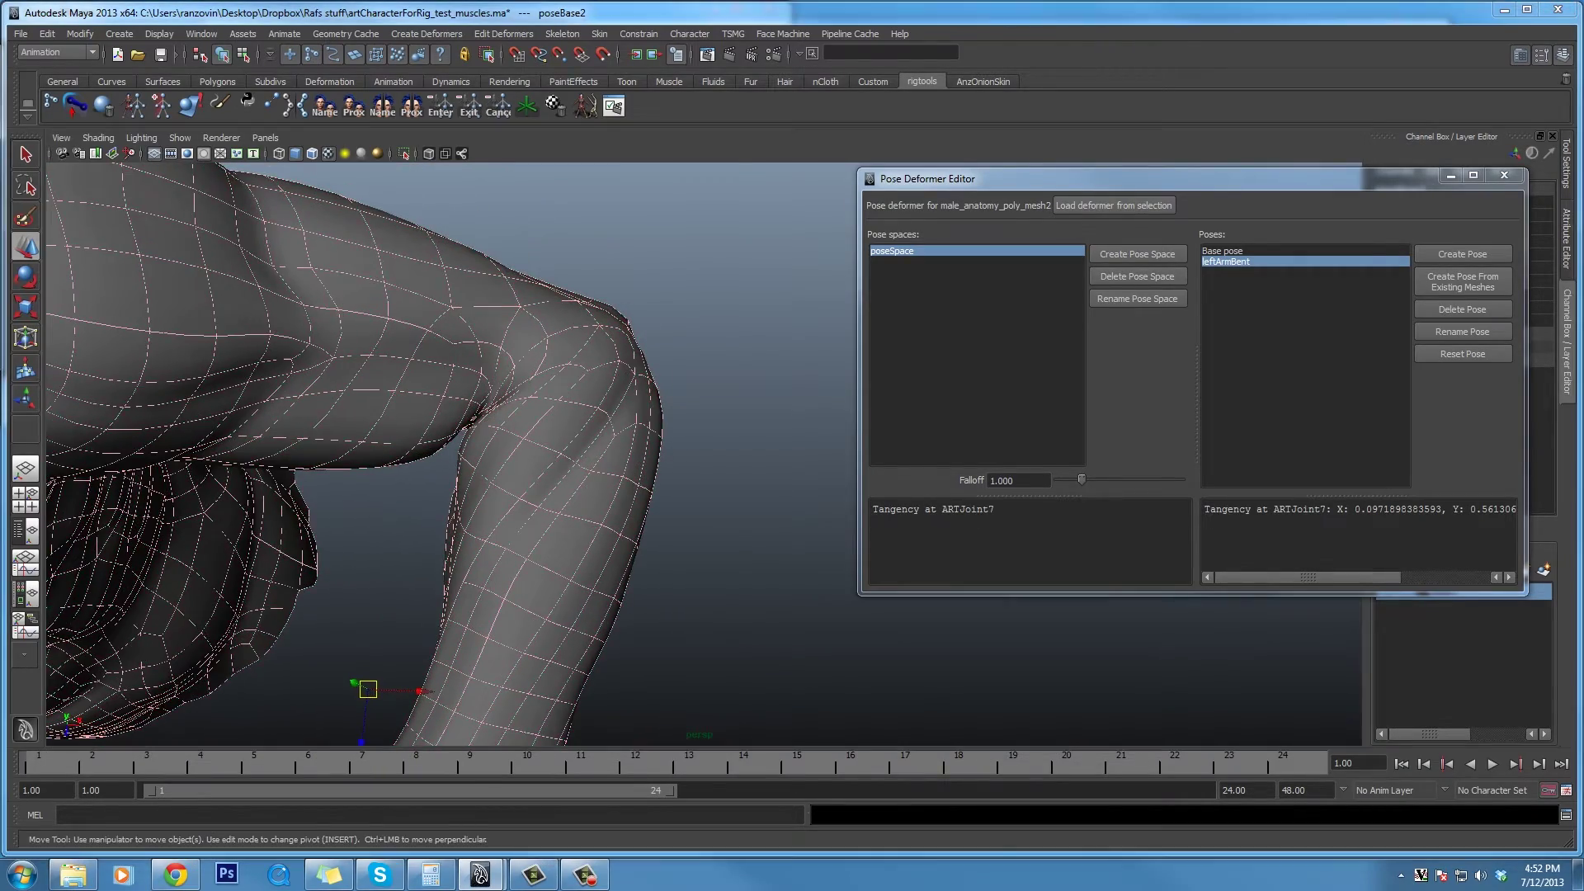
alt+drag(480, 499, 638, 575)
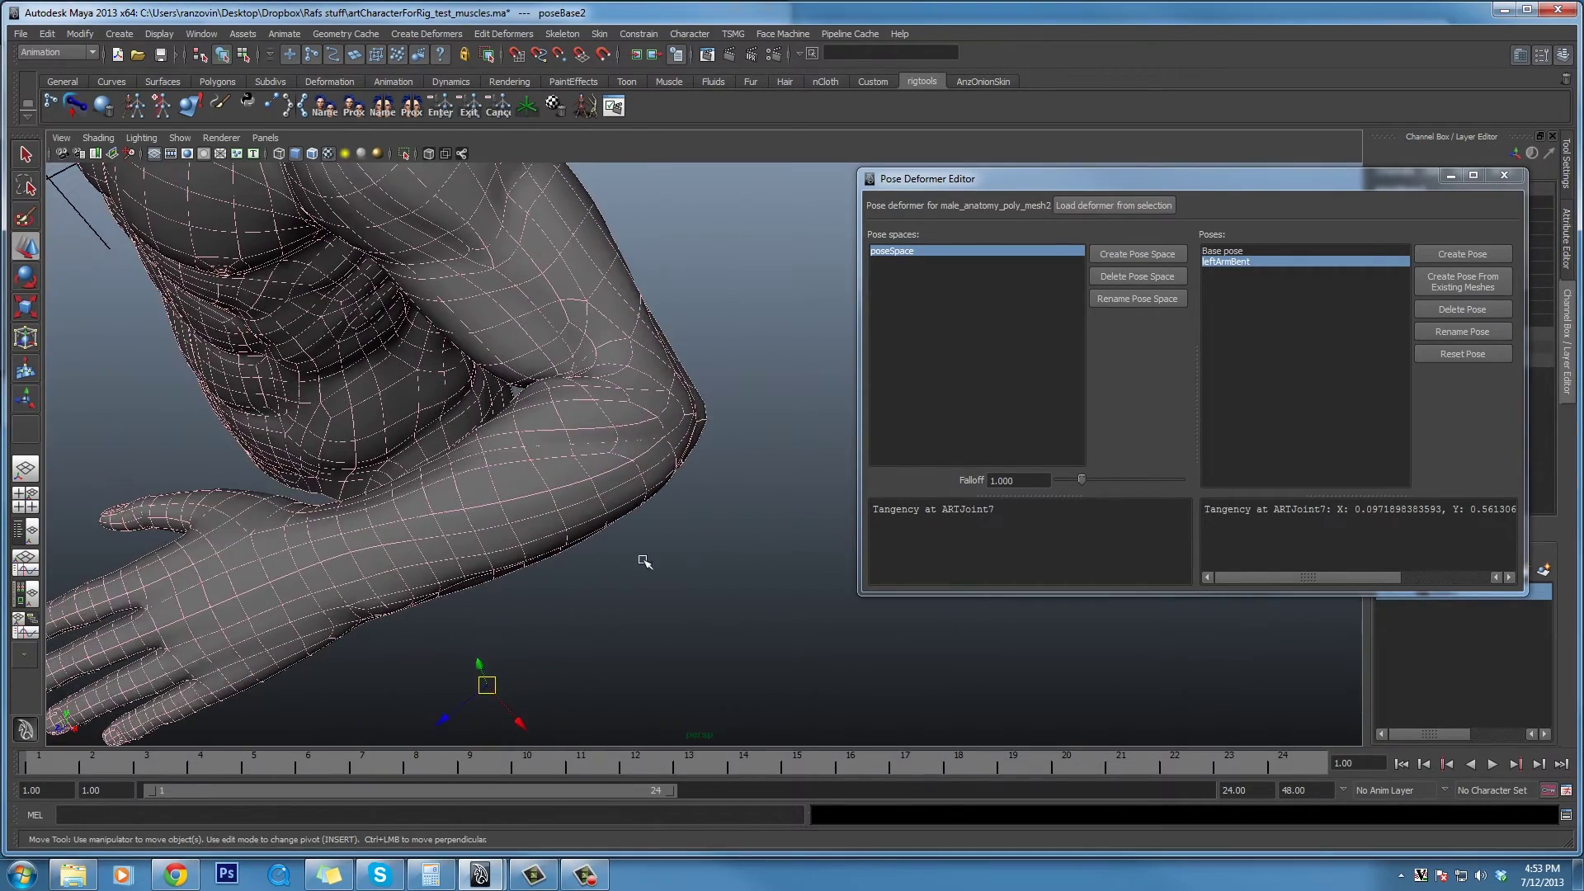
click(1538, 589)
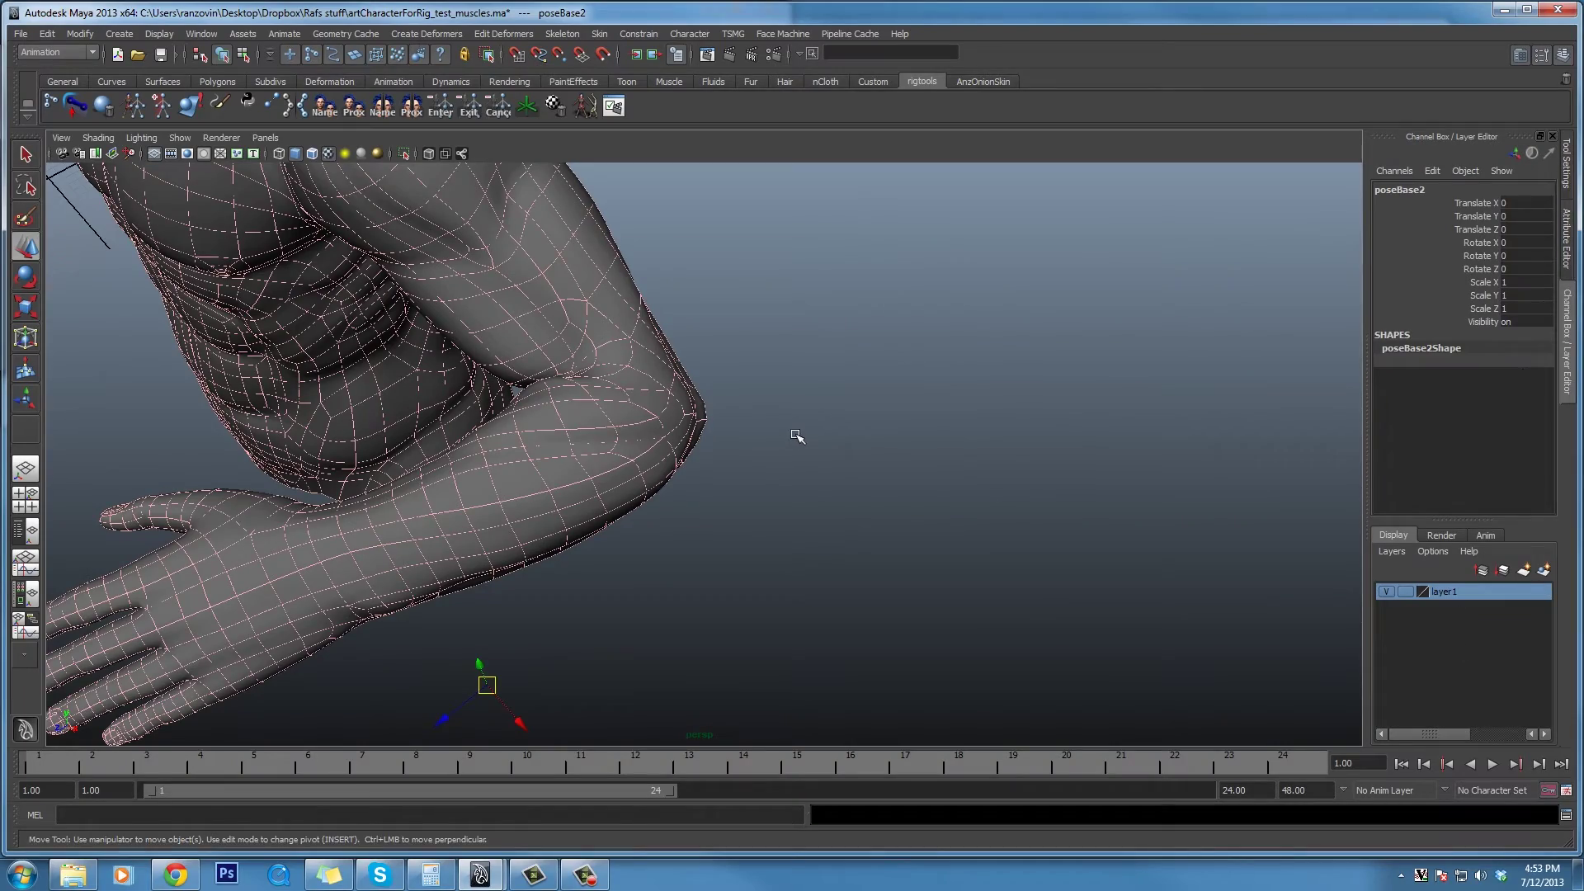
Examine the bent left elbow of the duplicated mesh from several angles and locate it relative to the rigged body.
mouse_move(676, 487)
alt+mouse_down()
mouse_move(690, 528)
mouse_move(705, 479)
alt+mouse_up()
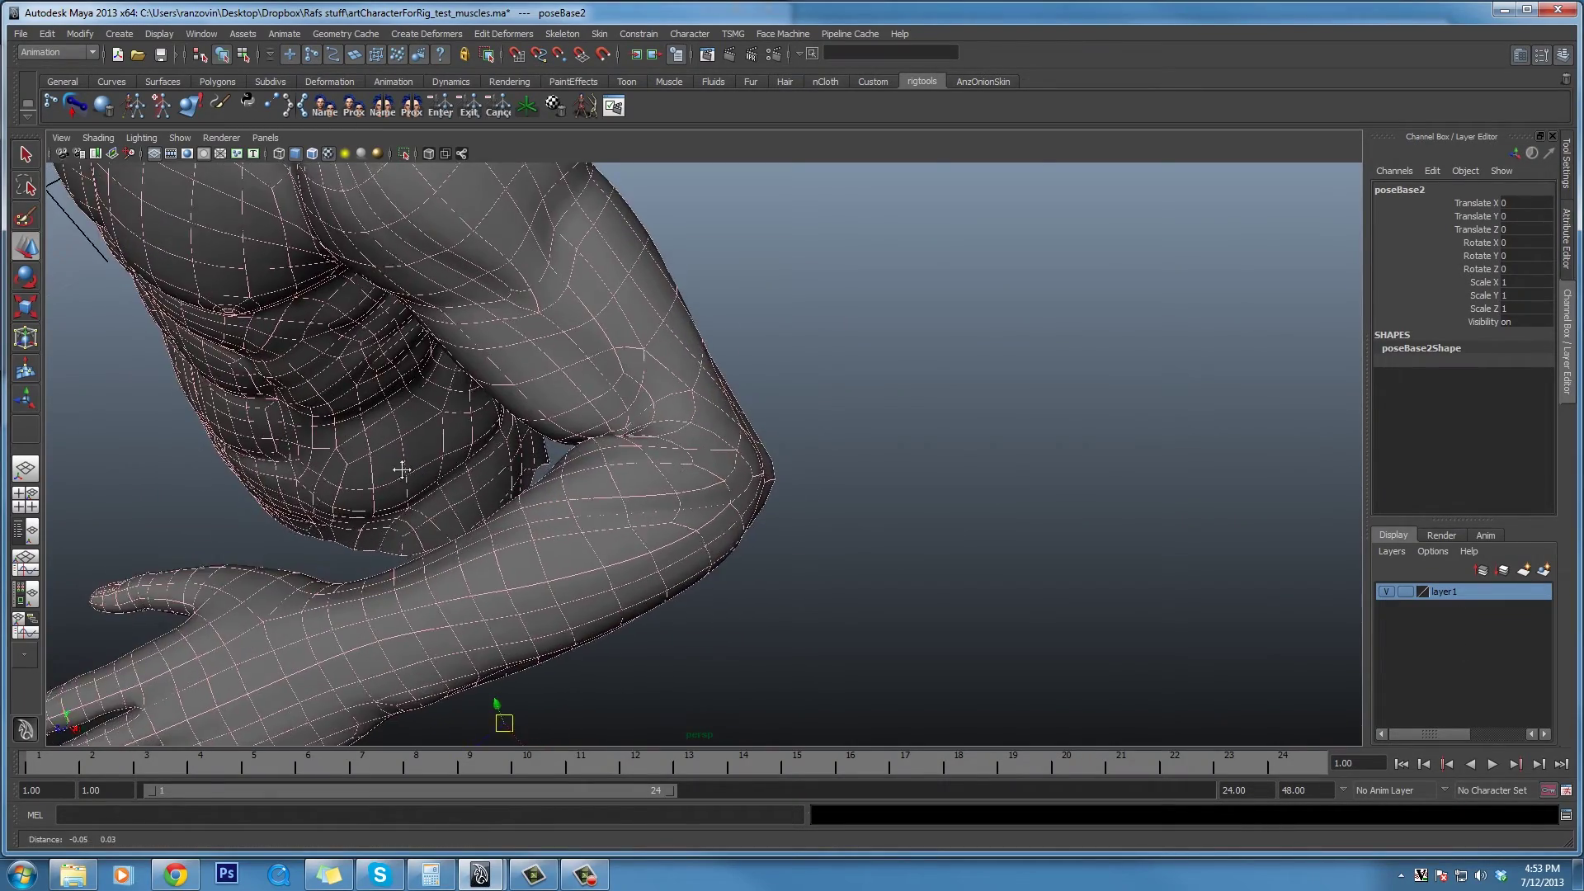
alt+right_drag(400, 469, 350, 468)
alt+drag(350, 468, 704, 419)
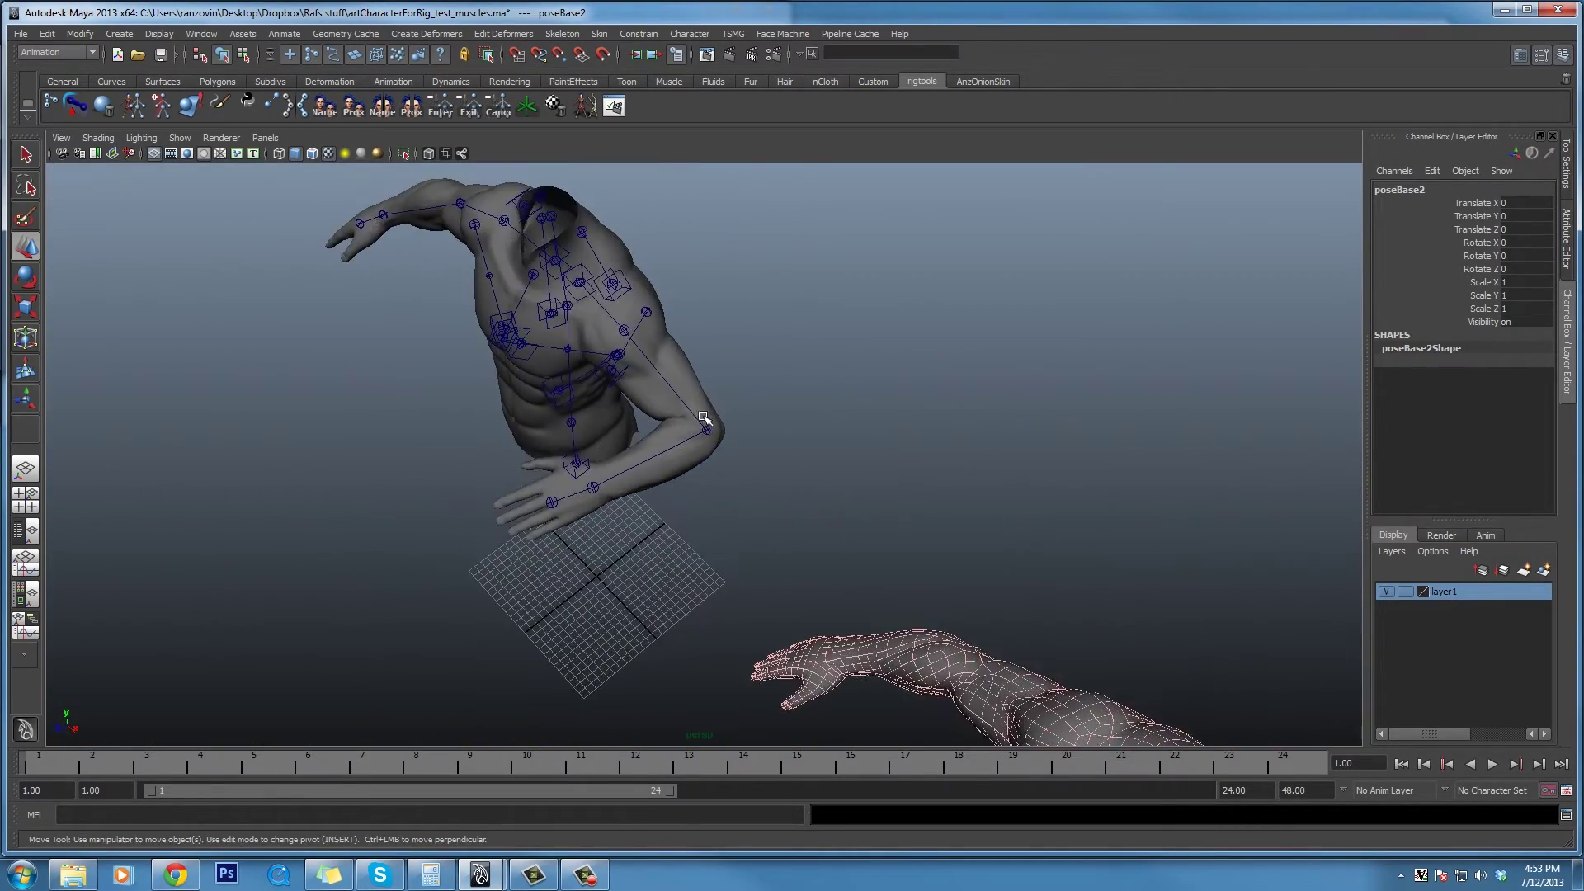
alt+drag(745, 492, 731, 431)
alt+right_drag(1008, 598, 968, 609)
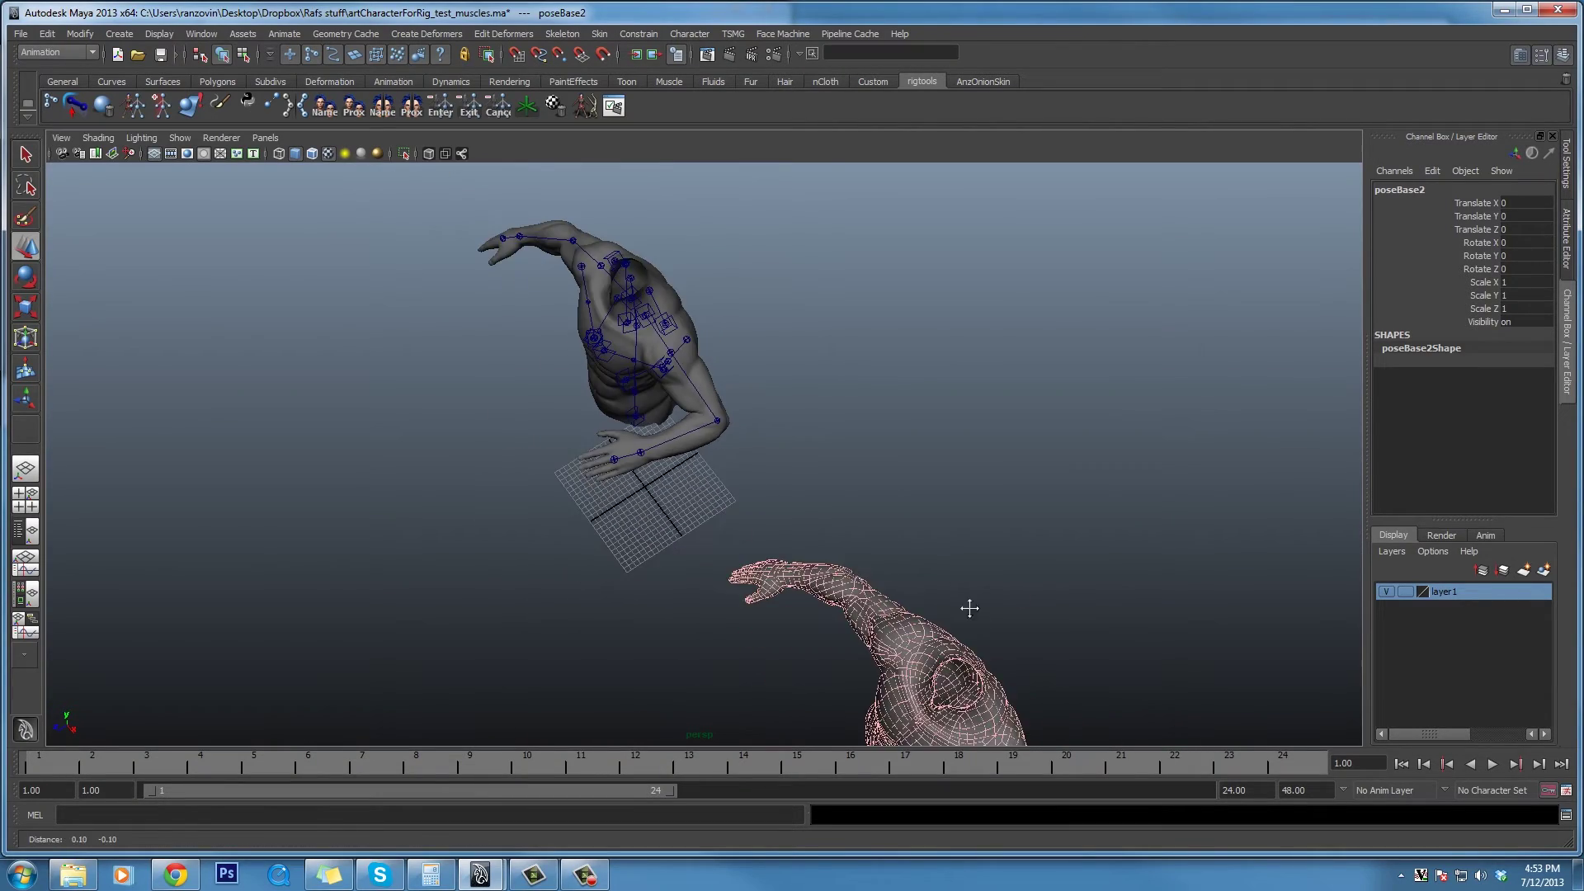
alt+middle_drag(968, 608, 745, 435)
scroll(828, 593, up, 10)
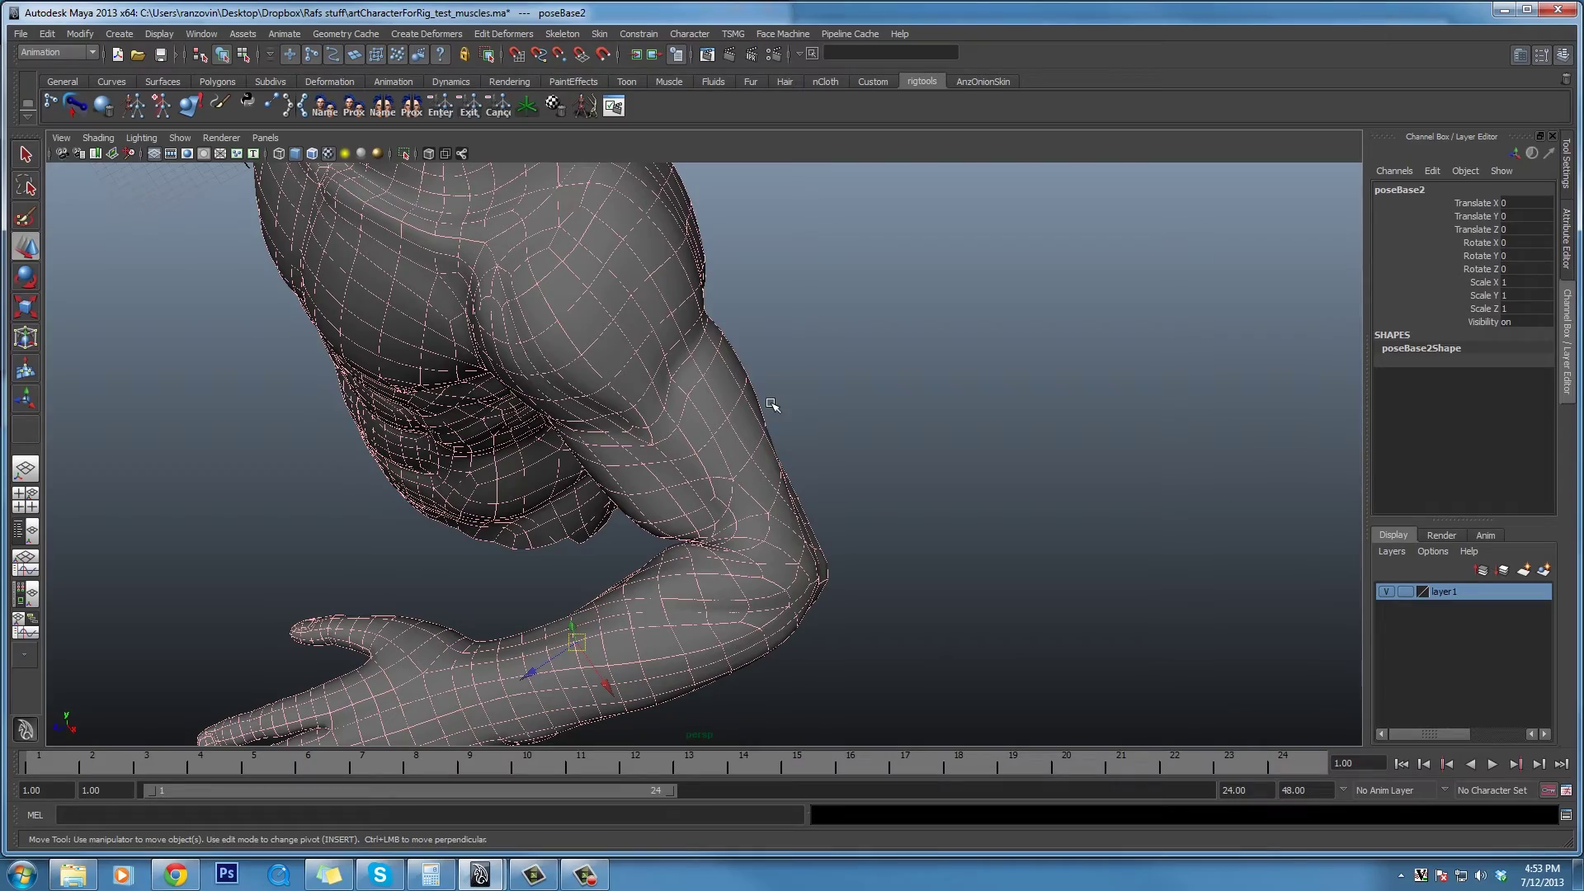
alt+drag(767, 569, 670, 517)
scroll(629, 513, up, 3)
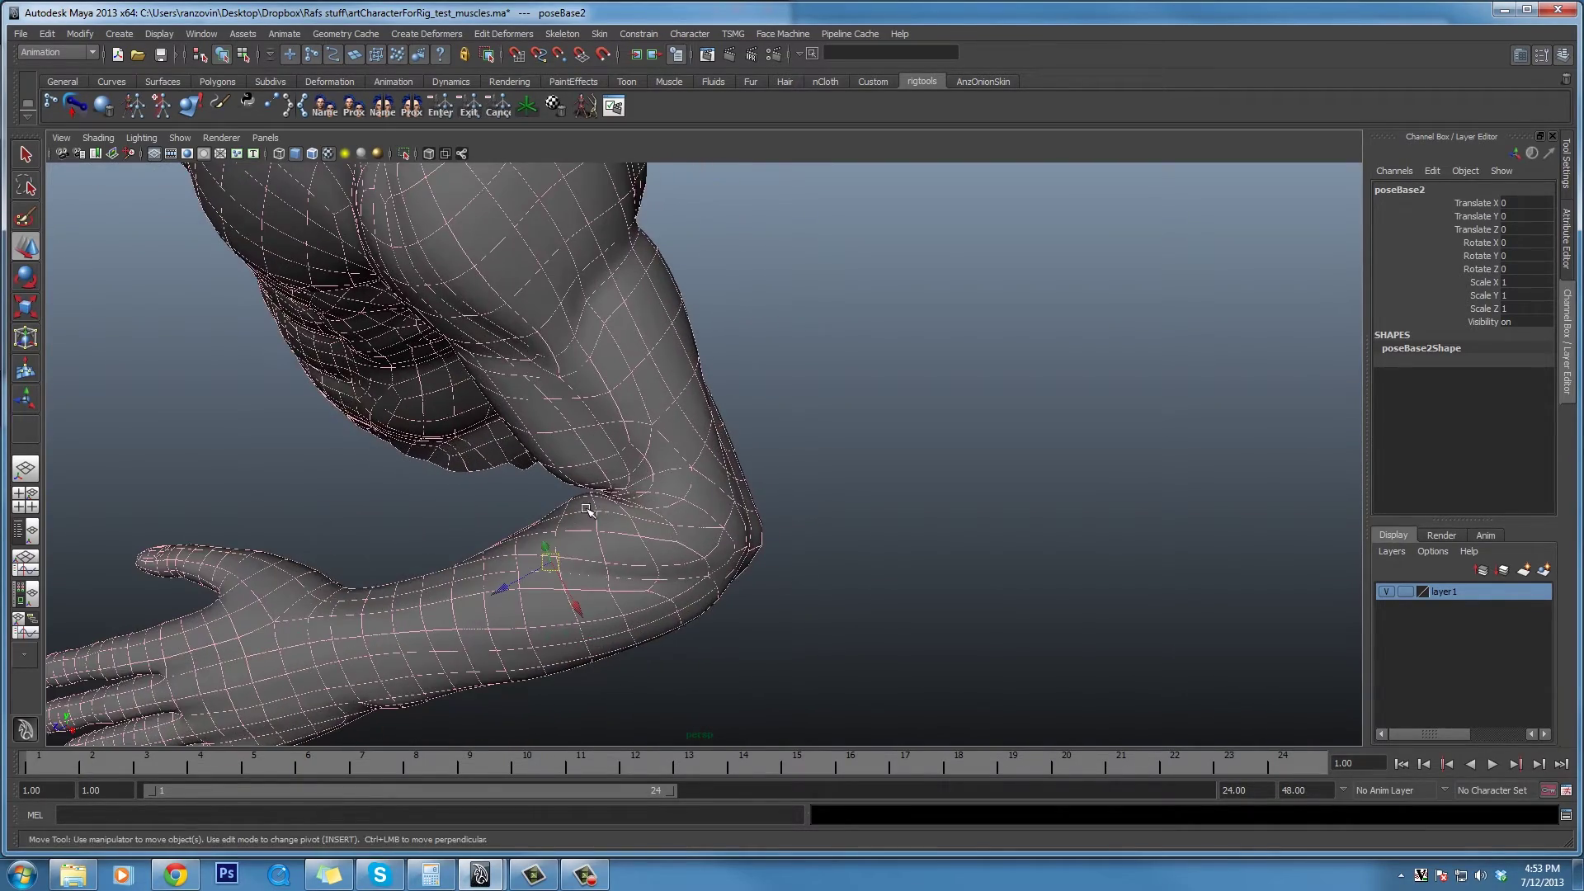
alt+drag(646, 533, 657, 527)
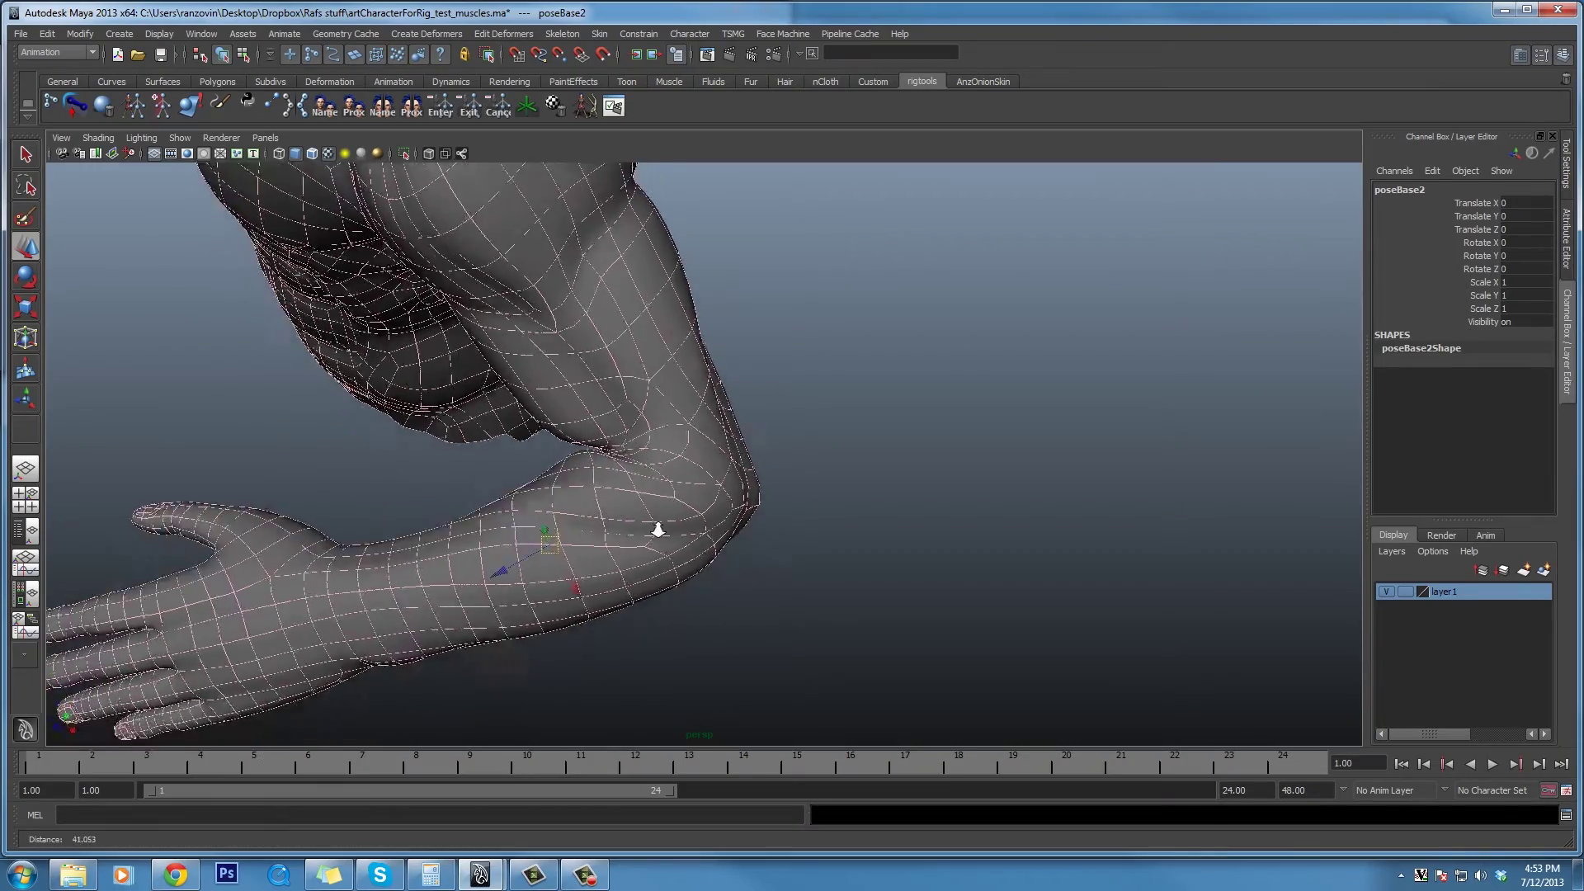
scroll(660, 528, up, 4)
alt+middle_drag(672, 531, 735, 587)
alt+right_drag(735, 587, 688, 572)
scroll(687, 571, up, 2)
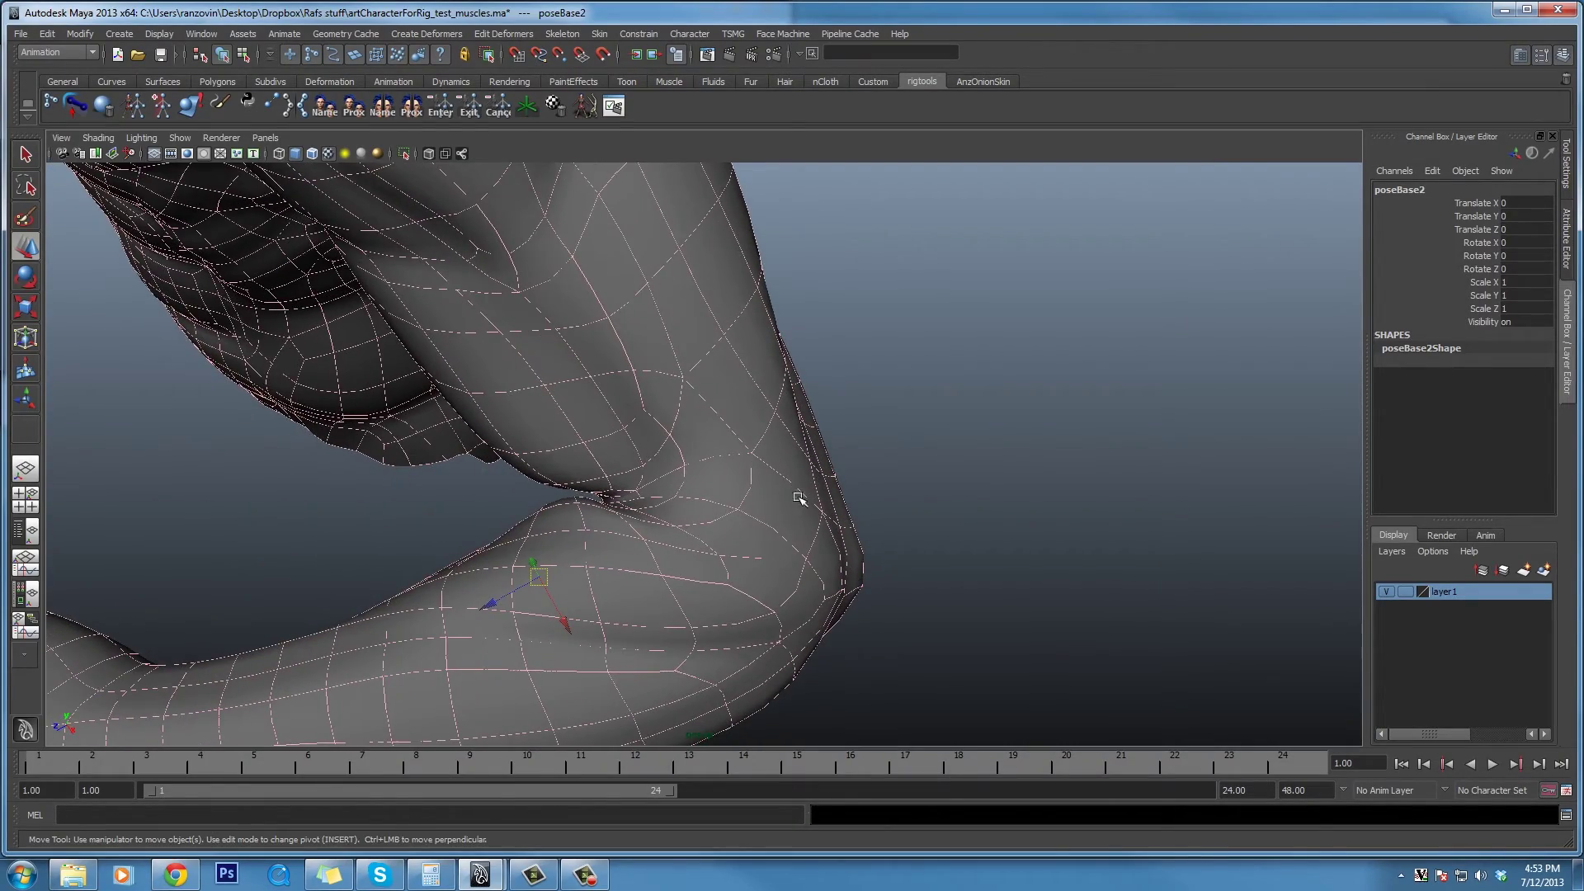
alt+drag(798, 499, 657, 492)
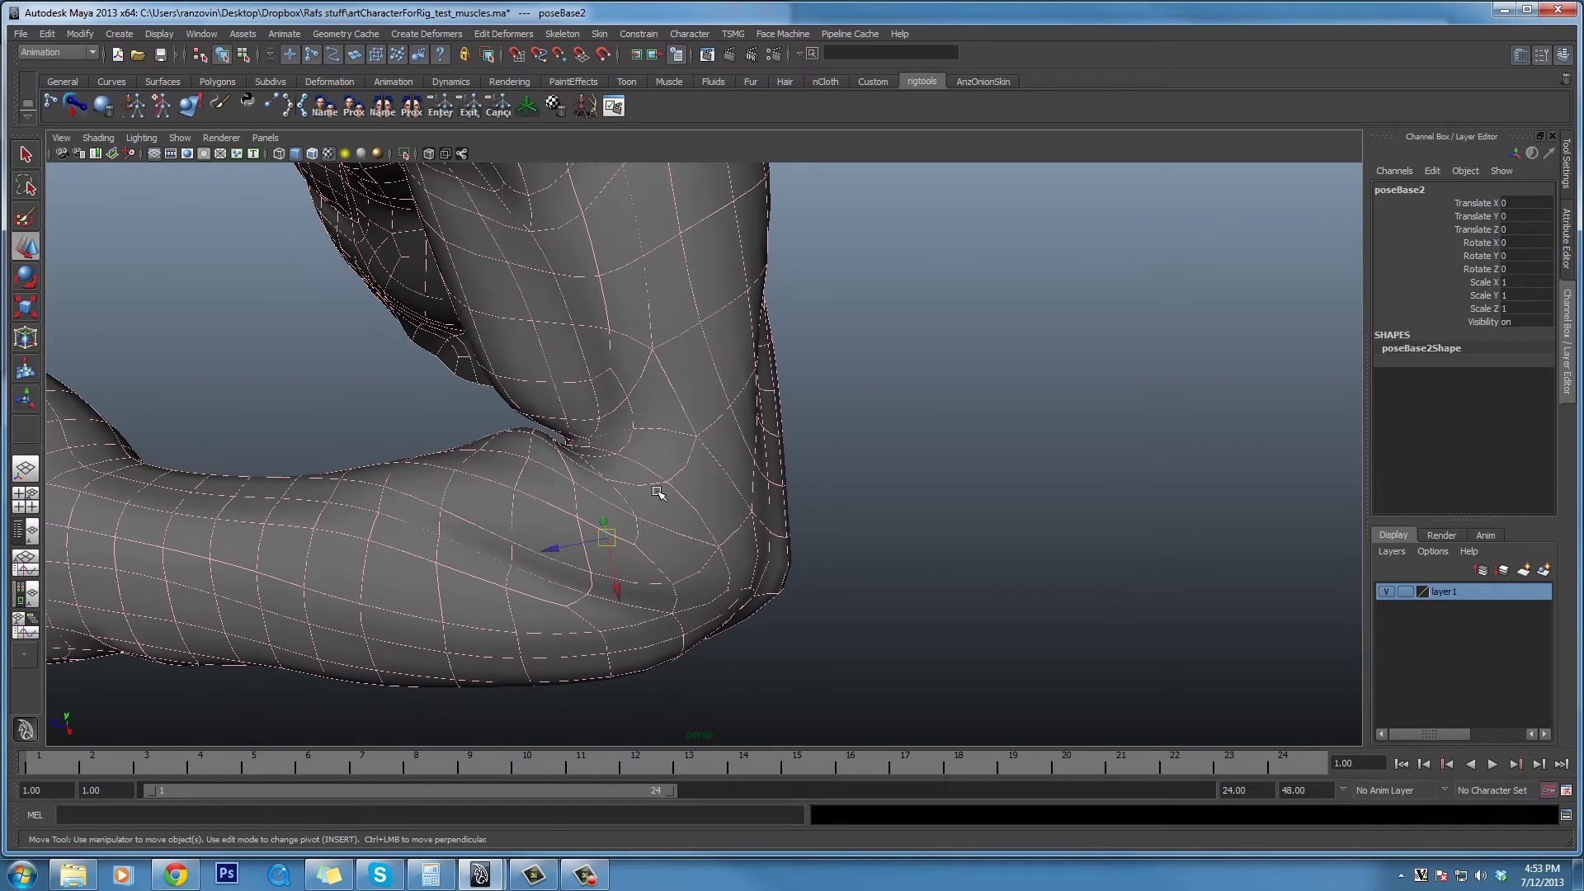
Put the target mesh poseTarget2 into vertex editing and reshape the tip of the bent left elbow.
click(776, 571)
alt+middle_drag(792, 593, 745, 556)
key(F8)
drag(771, 577, 845, 616)
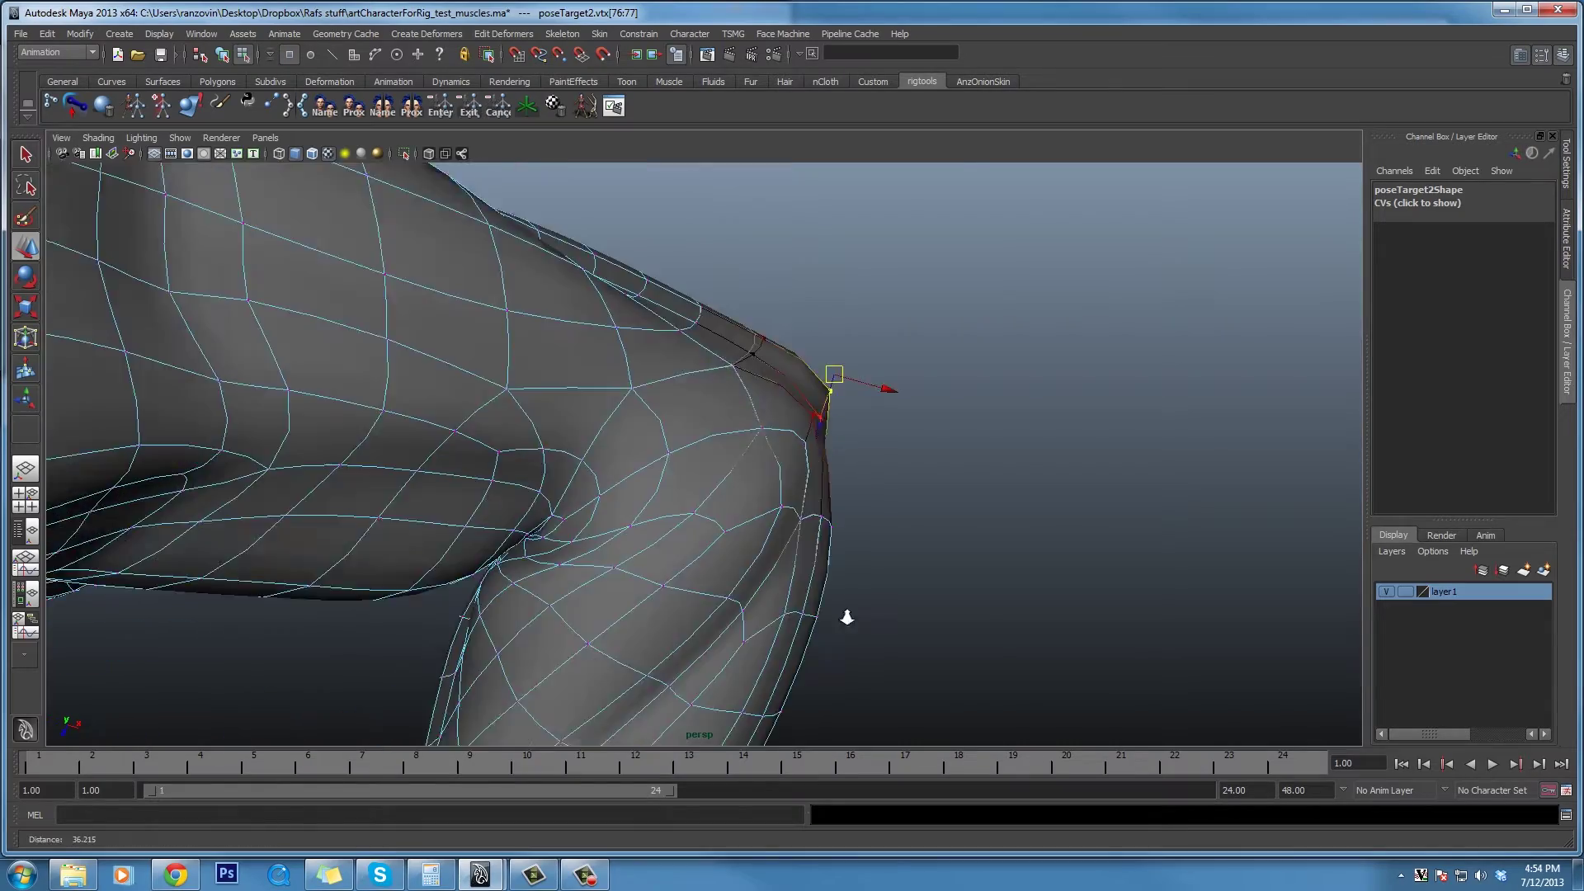
Move individual vertices in the inner elbow crease of poseTarget2 to clean up the fold between upper arm and forearm.
alt+right_drag(845, 616, 932, 643)
click(453, 484)
alt+drag(462, 487, 594, 528)
alt+right_drag(627, 540, 680, 552)
alt+drag(680, 553, 597, 472)
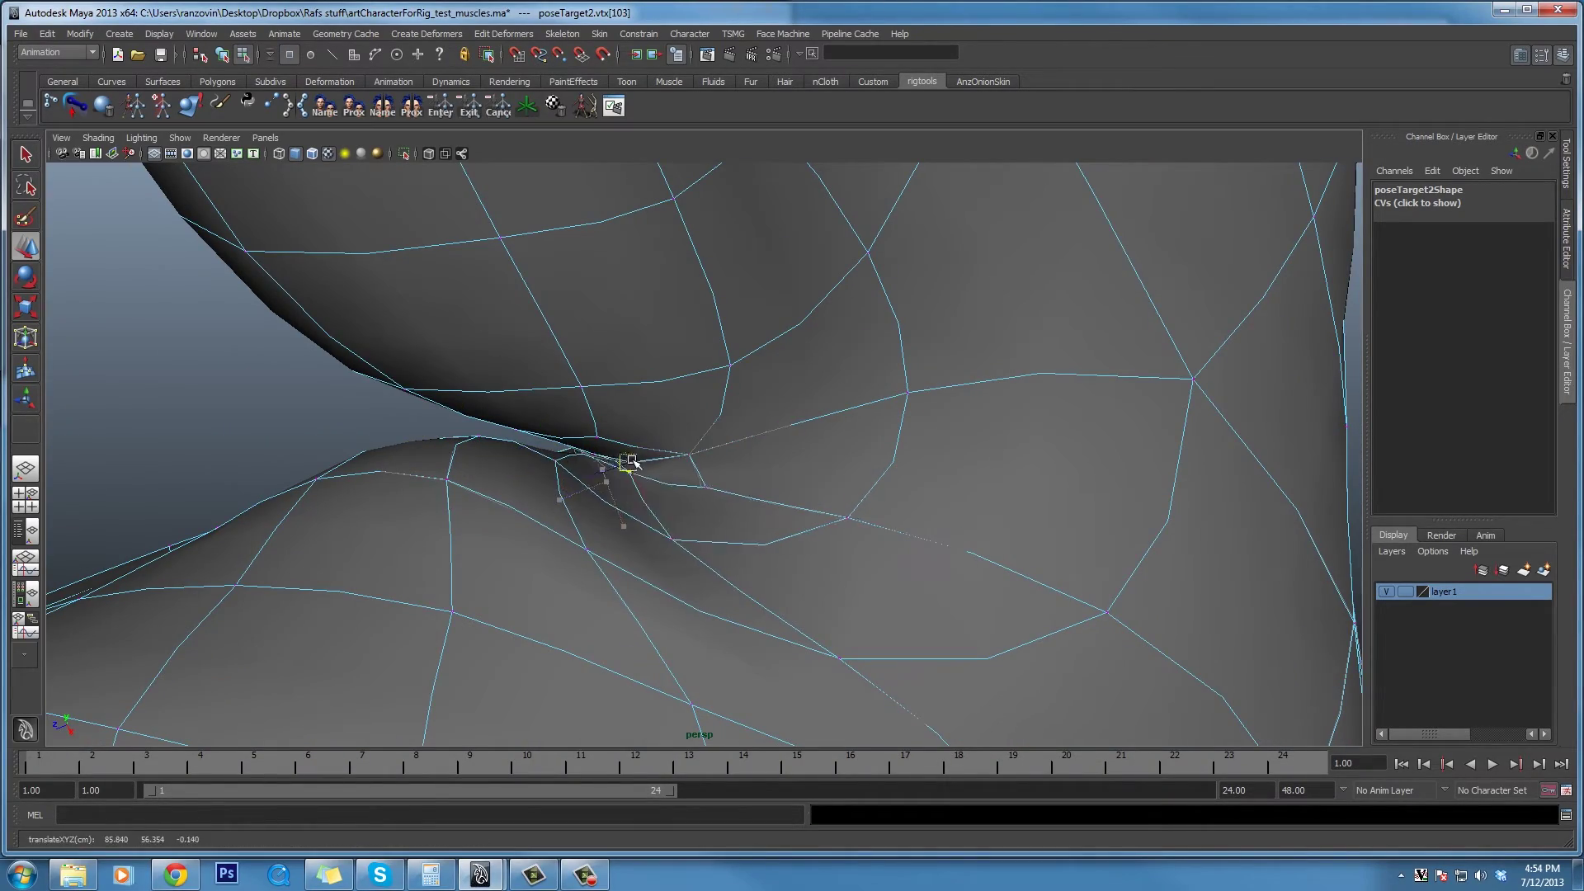
alt+right_drag(767, 553, 697, 523)
alt+drag(627, 528, 783, 487)
click(828, 368)
drag(827, 368, 808, 347)
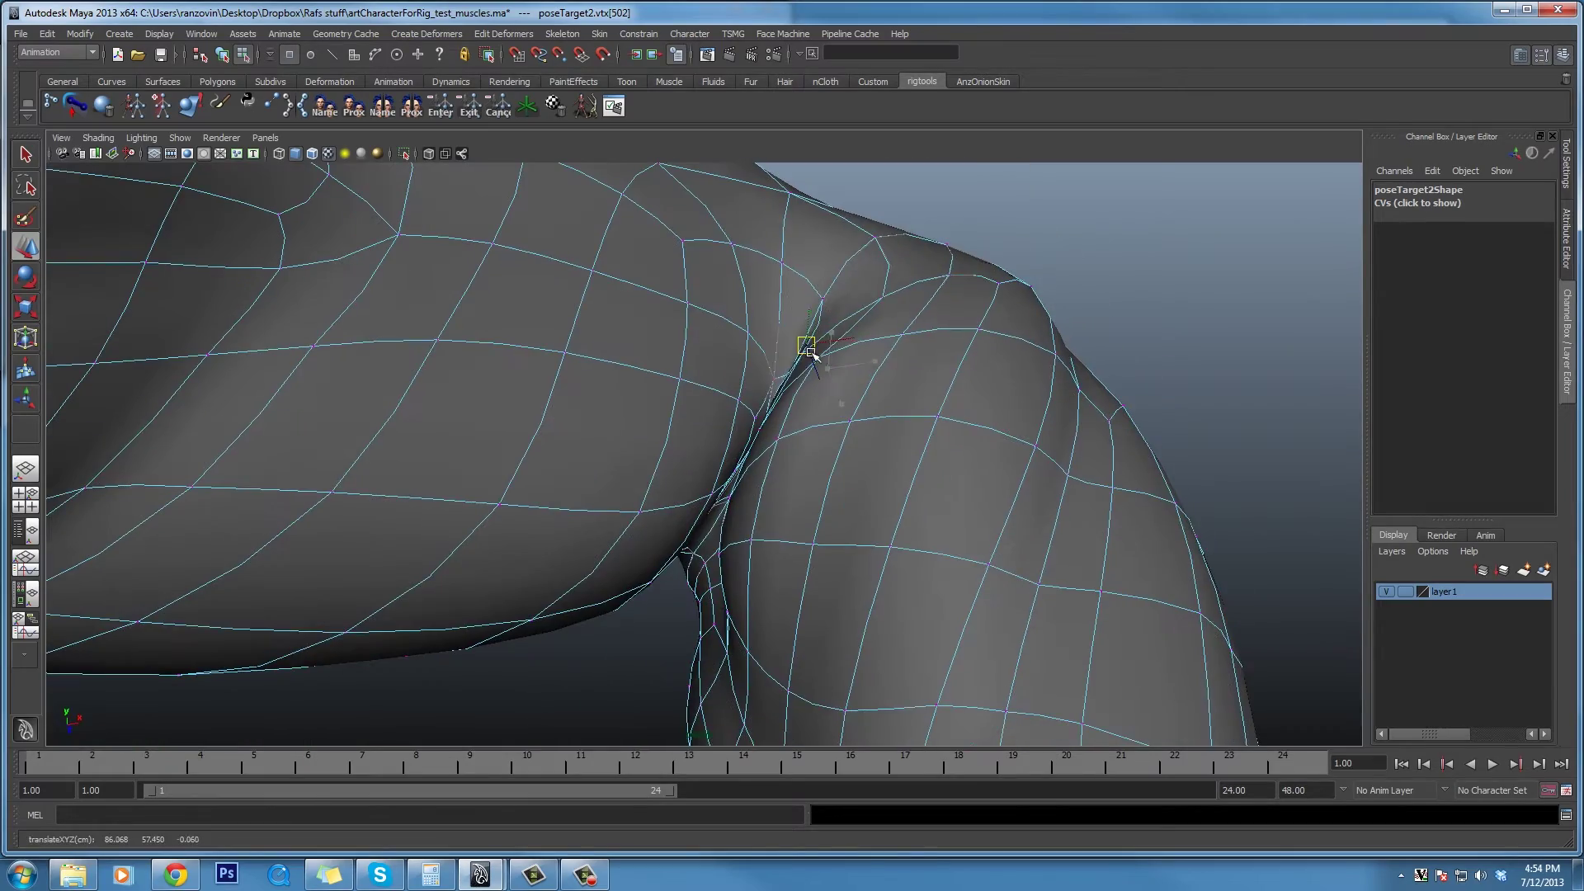
drag(867, 295, 877, 292)
Turn on soft selection and reshape the forearm side of the inner elbow fold on poseTarget2.
alt+drag(877, 299, 610, 470)
mouse_move(610, 470)
alt+middle_down()
mouse_move(576, 485)
mouse_move(609, 501)
alt+middle_up()
click(471, 456)
key(b)
scroll(472, 429, down, 4)
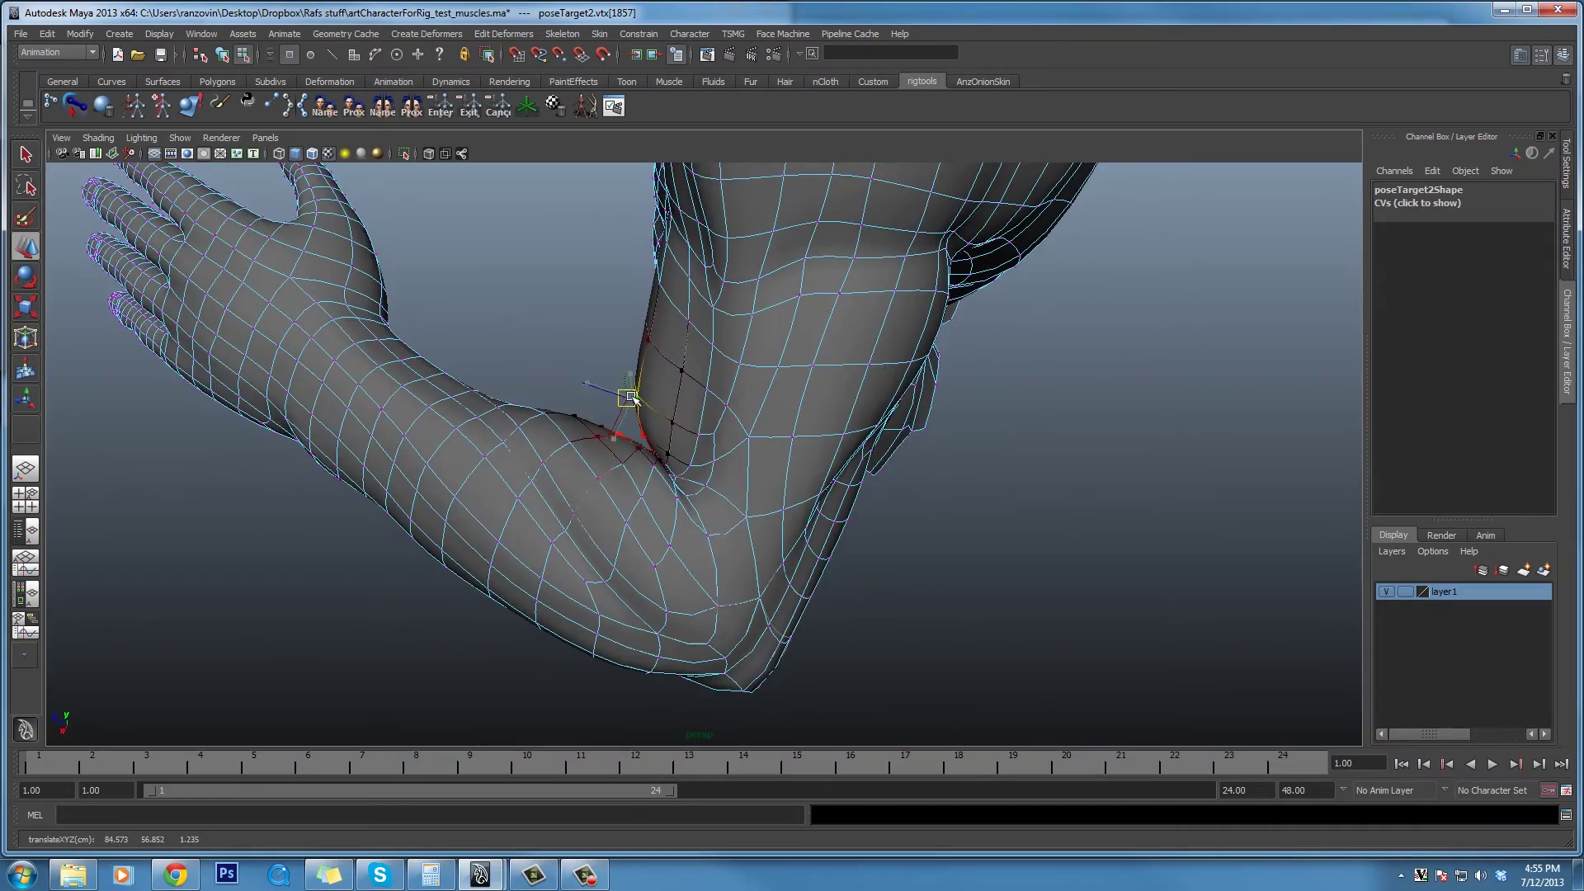
alt+drag(631, 398, 789, 429)
scroll(789, 428, up, 4)
click(677, 472)
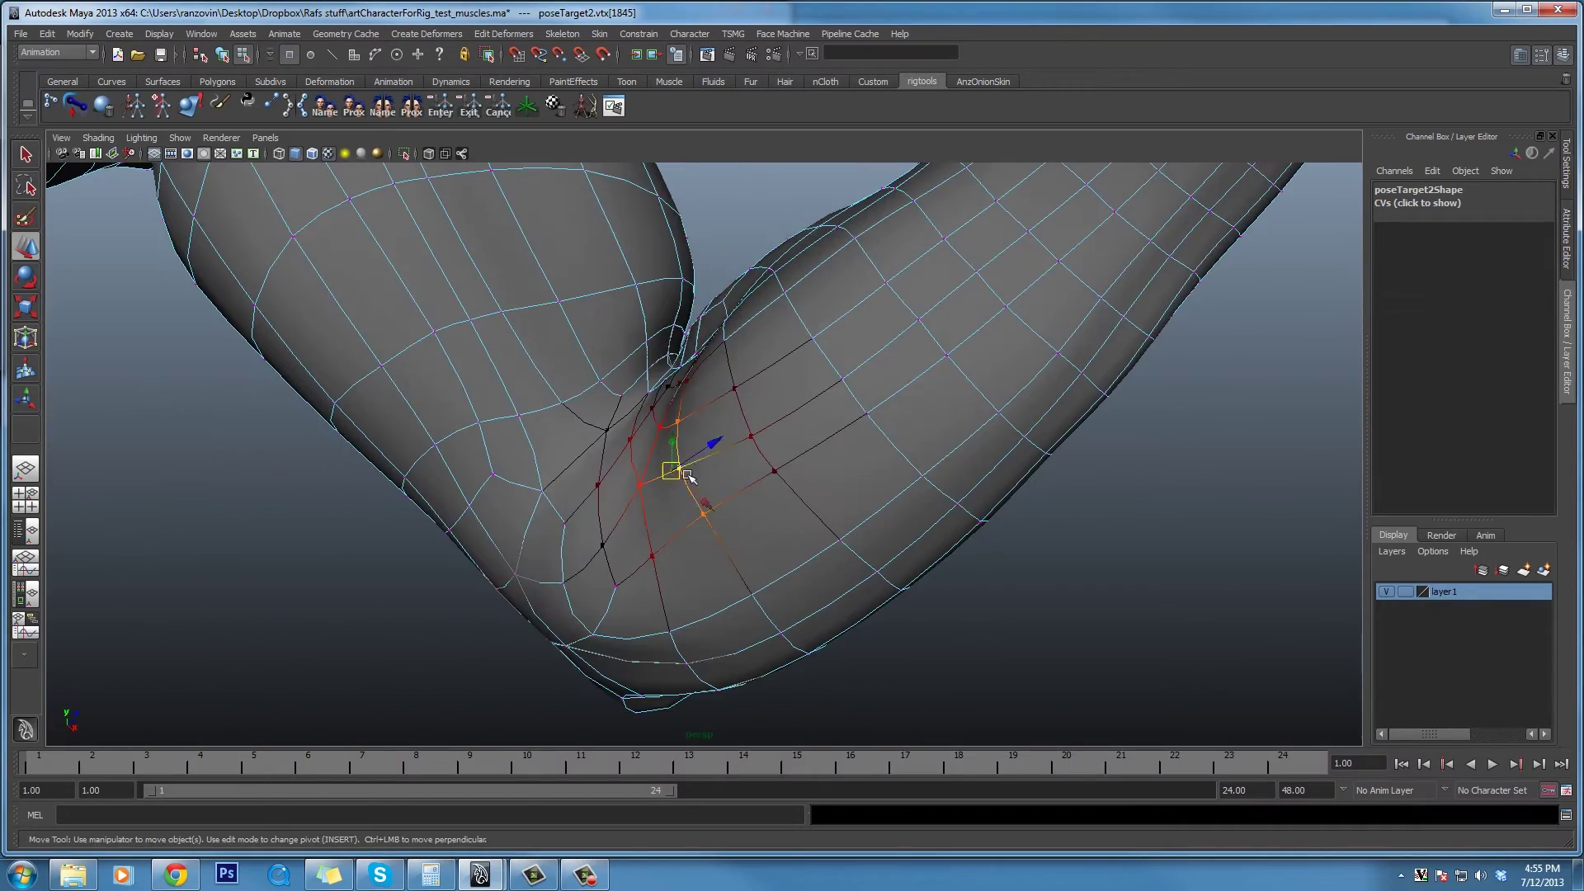
Refine the vertices deep in the inner elbow crease, using a small soft selection falloff radius.
alt+drag(686, 477, 665, 391)
scroll(711, 399, up, 3)
click(711, 398)
click(664, 391)
scroll(684, 449, down, 3)
drag(675, 450, 665, 364)
scroll(774, 435, up, 6)
scroll(701, 456, down, 3)
alt+drag(759, 398, 774, 371)
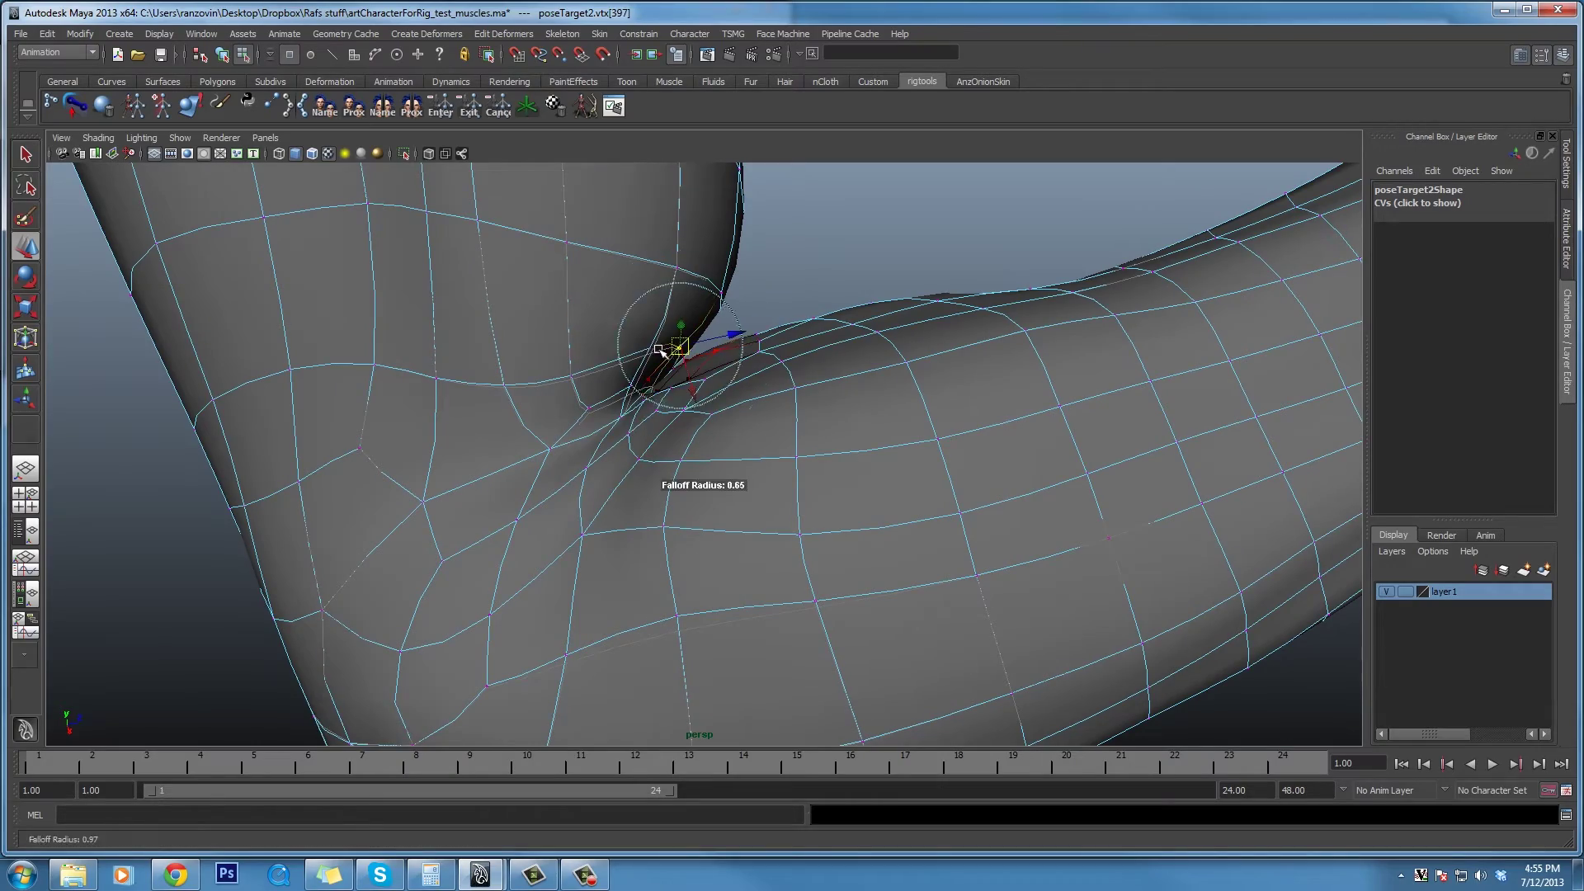
Finish the vertex edits on poseTarget2, return to object mode and check the reshaped elbow with the mesh deselected.
scroll(600, 413, down, 5)
alt+drag(600, 414, 833, 627)
drag(858, 661, 683, 484)
click(223, 55)
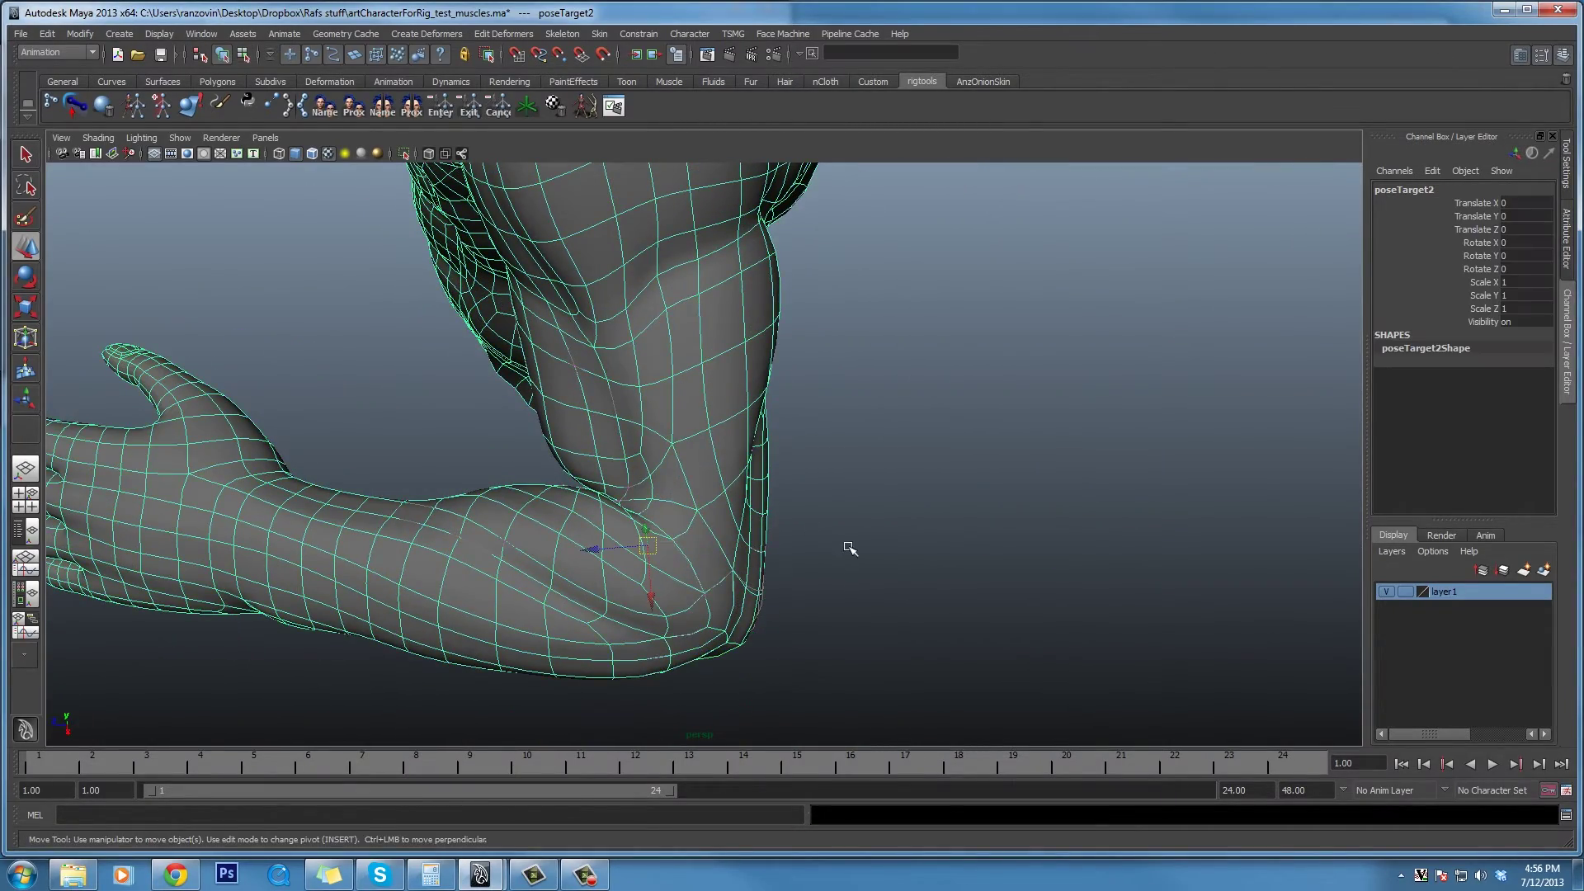
alt+drag(842, 561, 545, 473)
scroll(545, 473, down, 5)
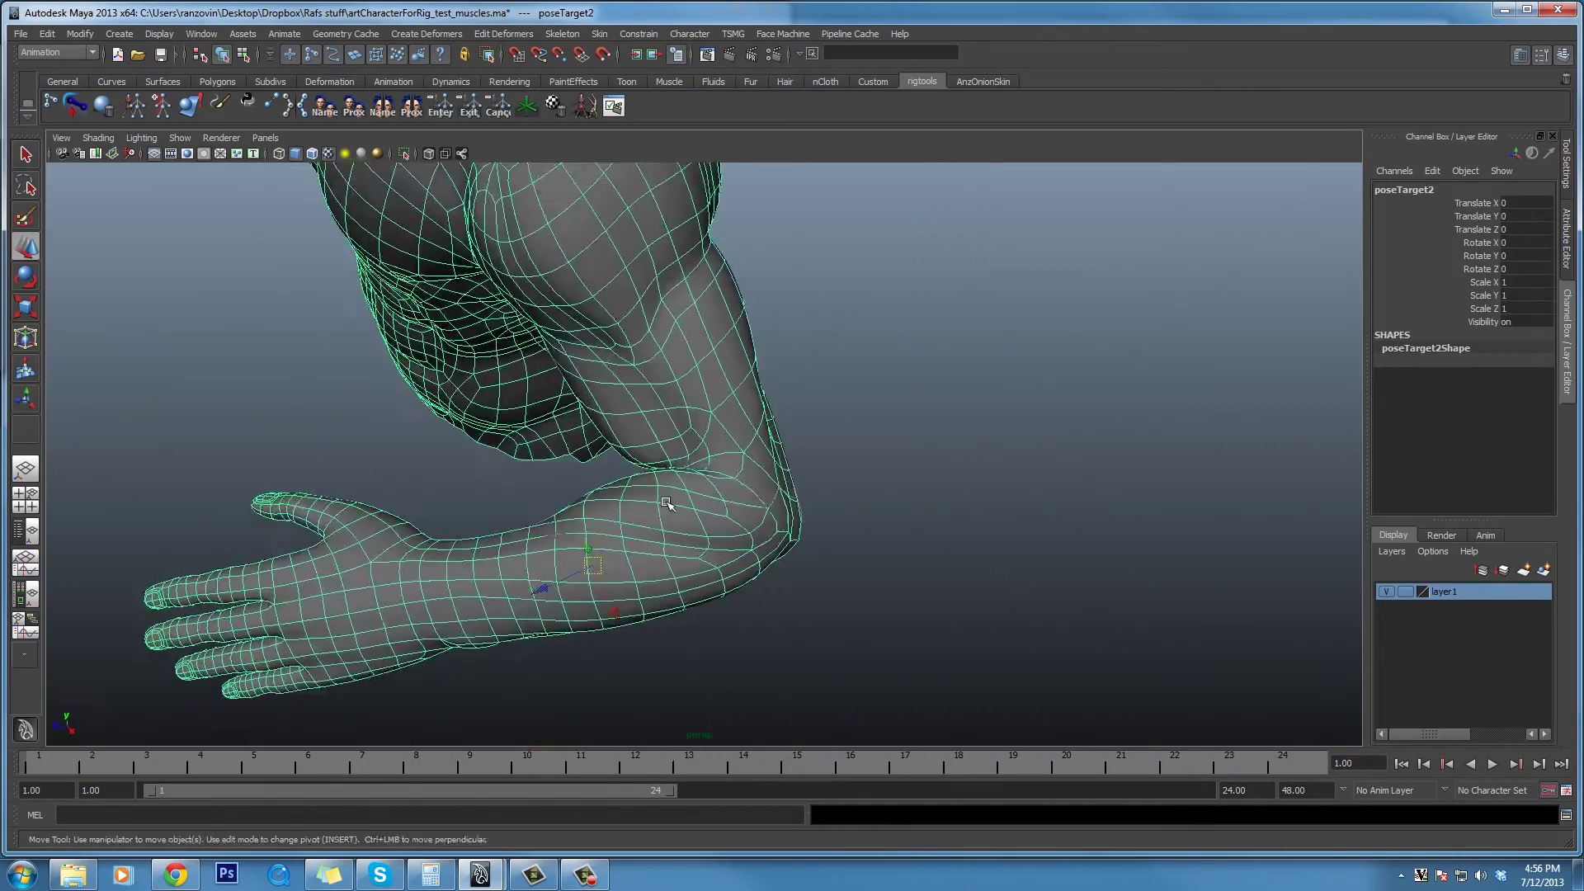
click(575, 646)
alt+drag(576, 646, 576, 424)
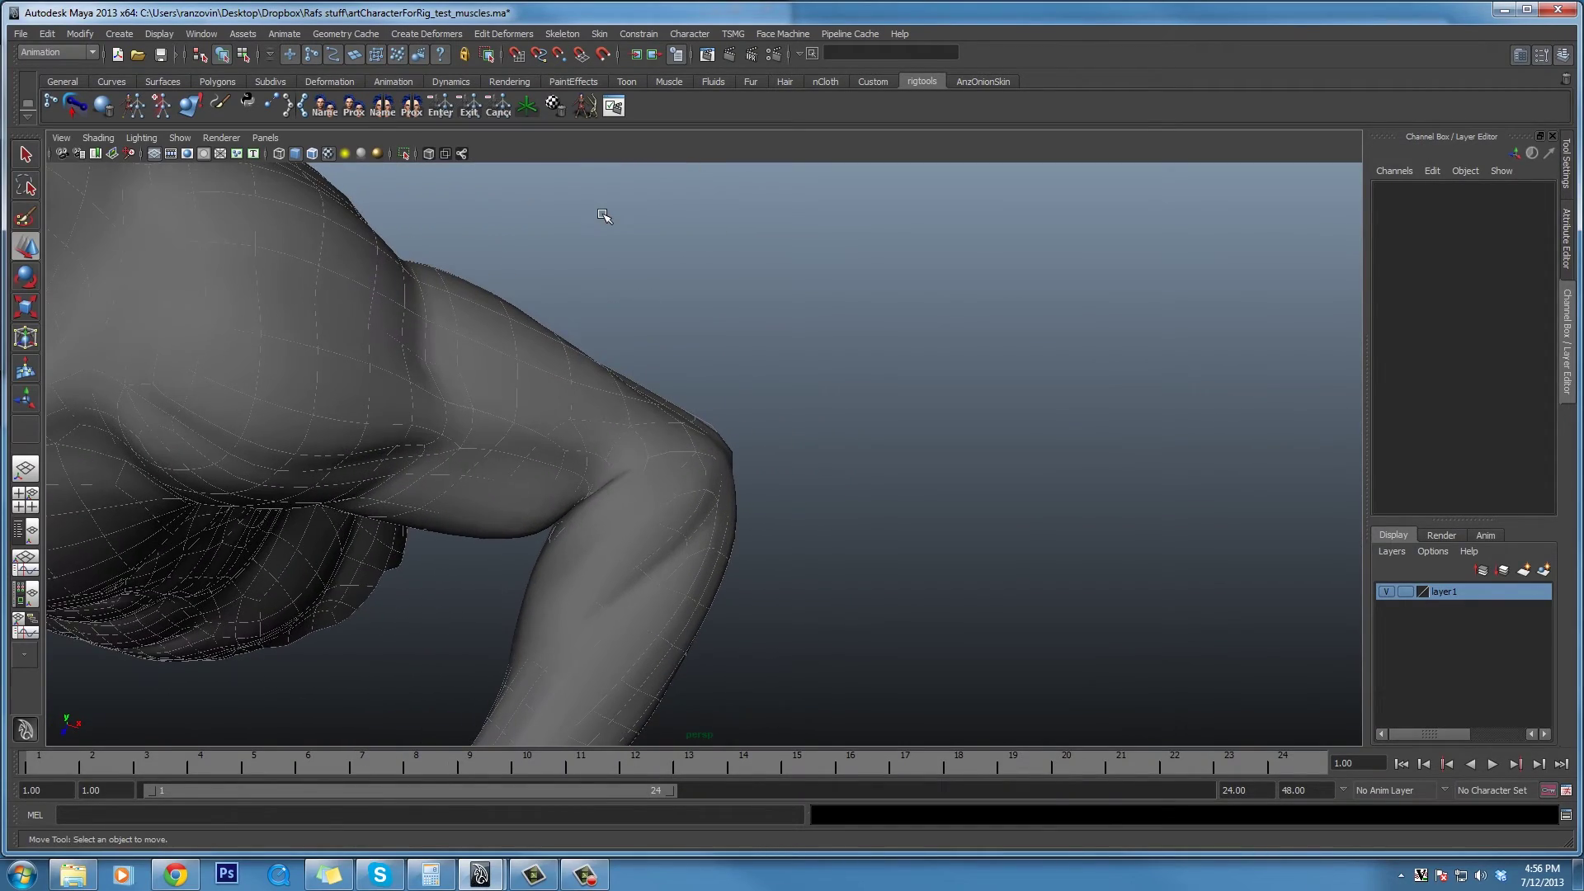
Compare the sculpted target with the overlapping base mesh around the left elbow in X-ray shading.
click(428, 154)
mouse_move(721, 388)
alt+mouse_down()
mouse_move(711, 537)
mouse_move(684, 547)
alt+mouse_up()
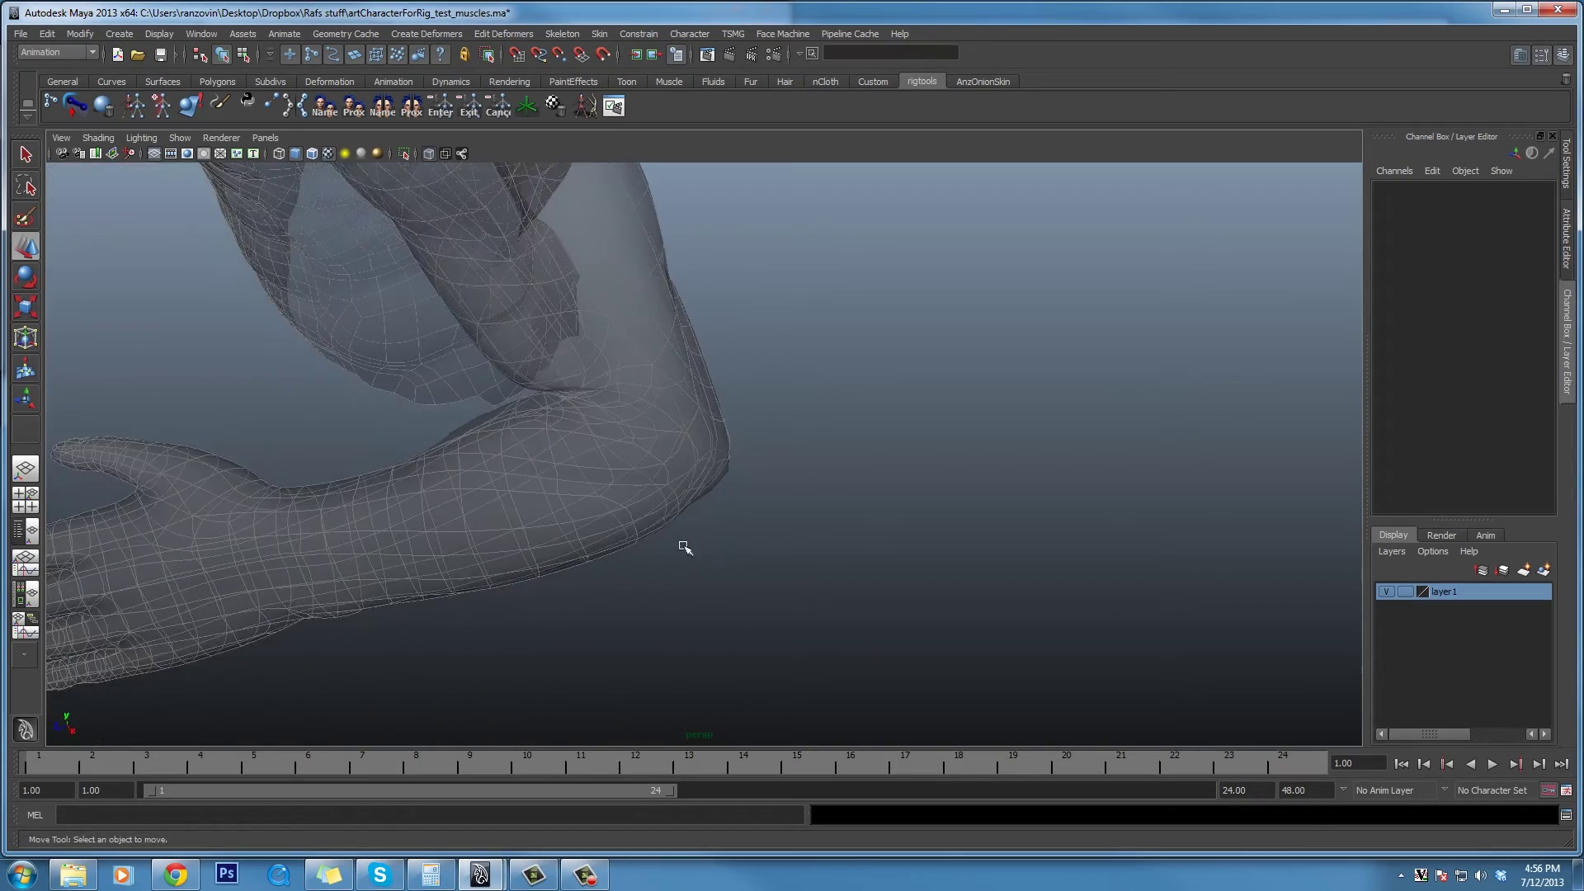
alt+middle_drag(588, 452, 692, 538)
scroll(572, 486, up, 4)
alt+drag(780, 554, 615, 330)
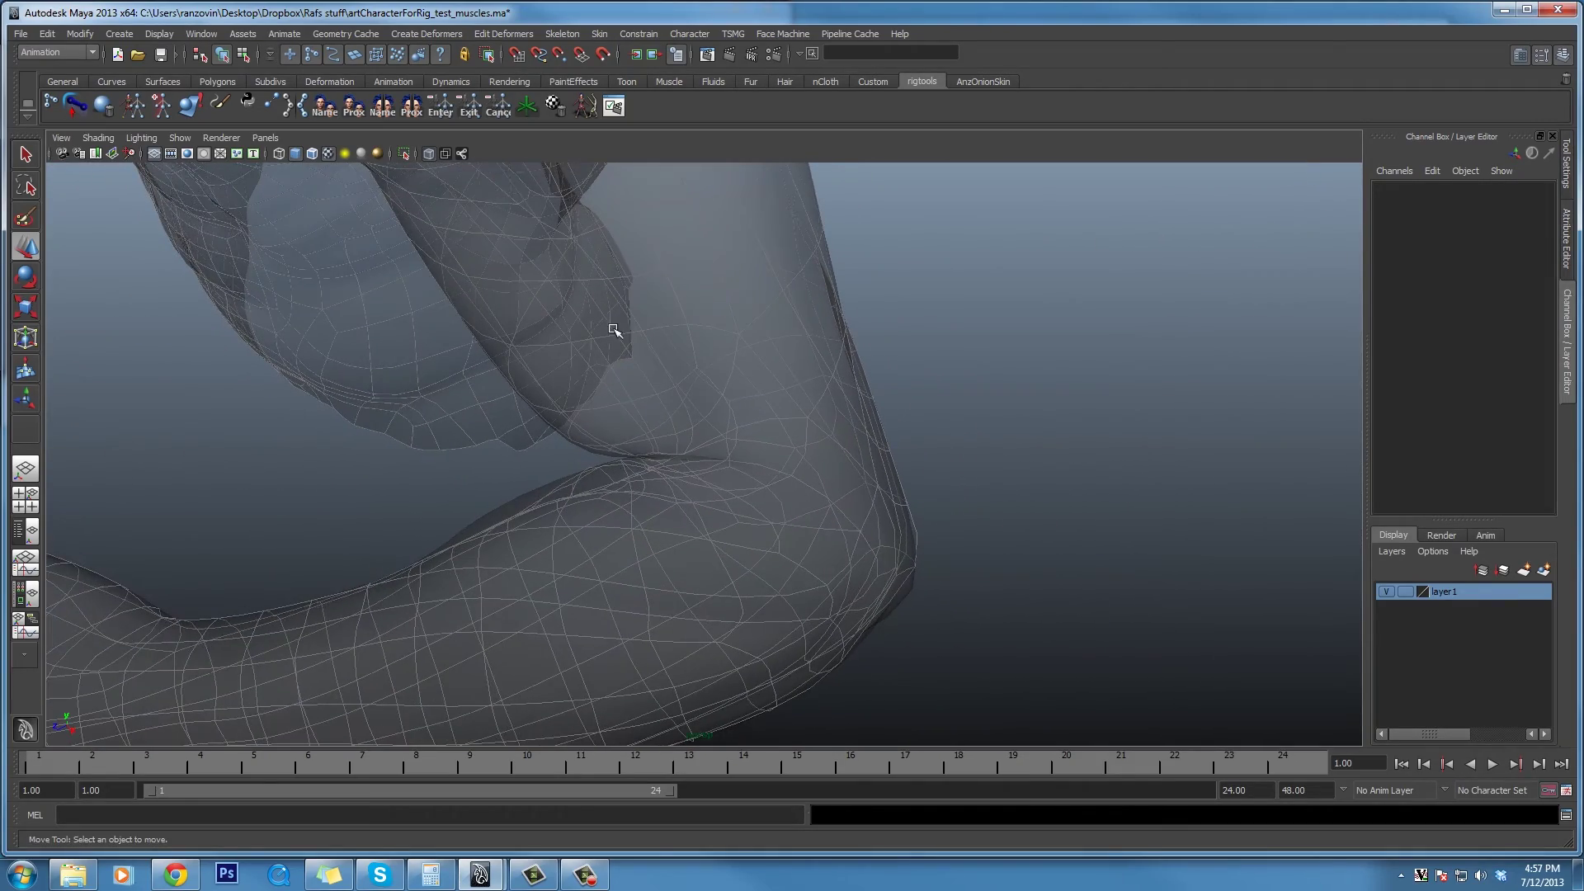
Return to the rigged body in normal shading and bend the left elbow joint ARTJoint7 to about -83° in Y.
alt+drag(483, 160, 747, 497)
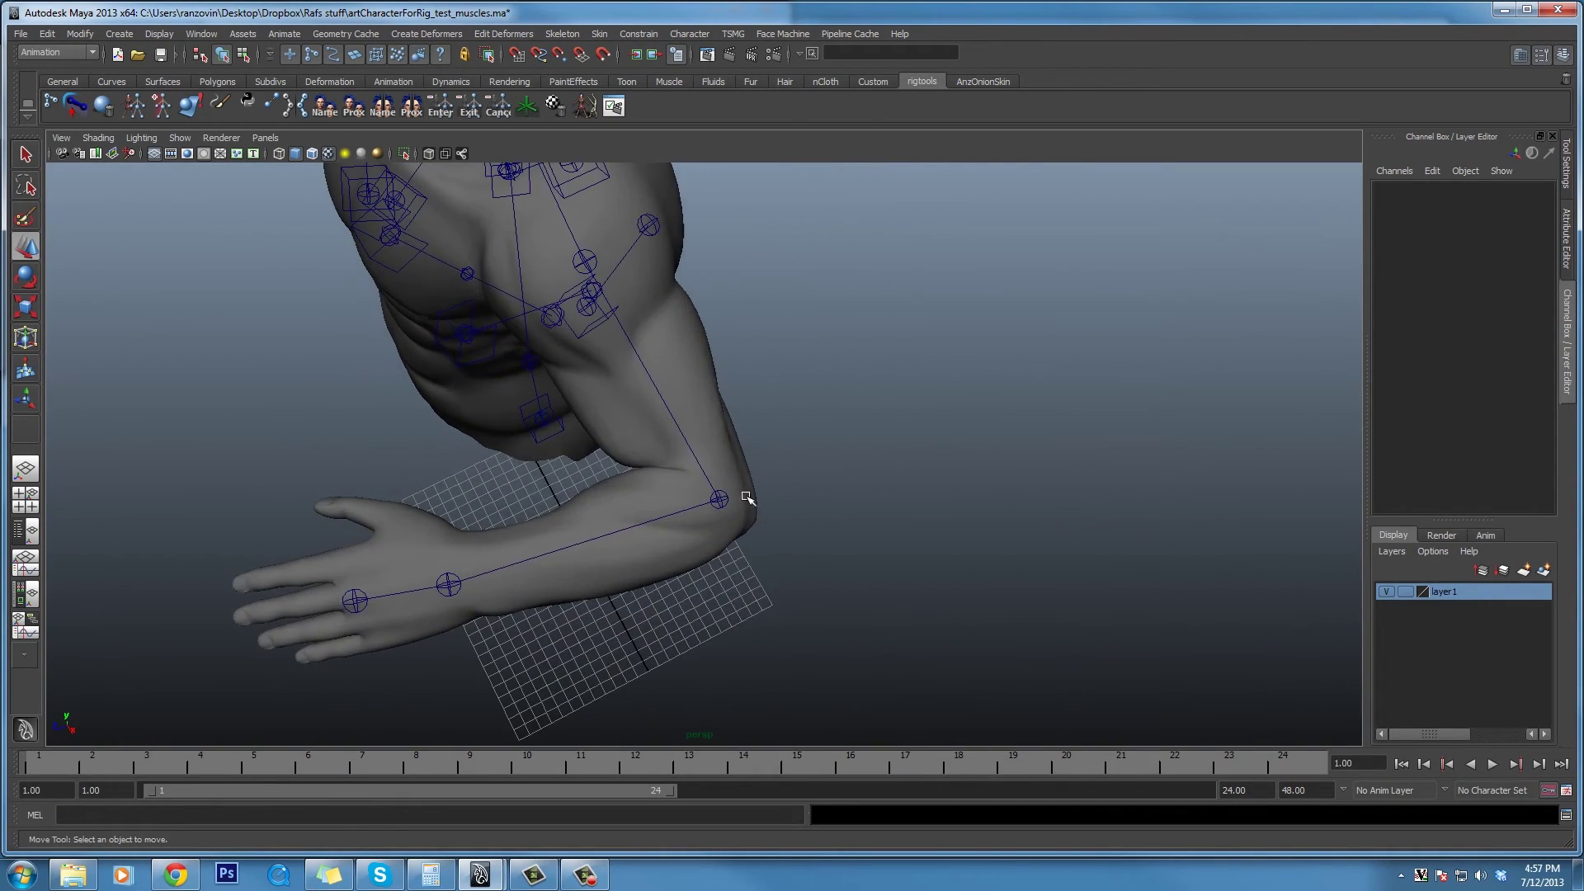
click(726, 495)
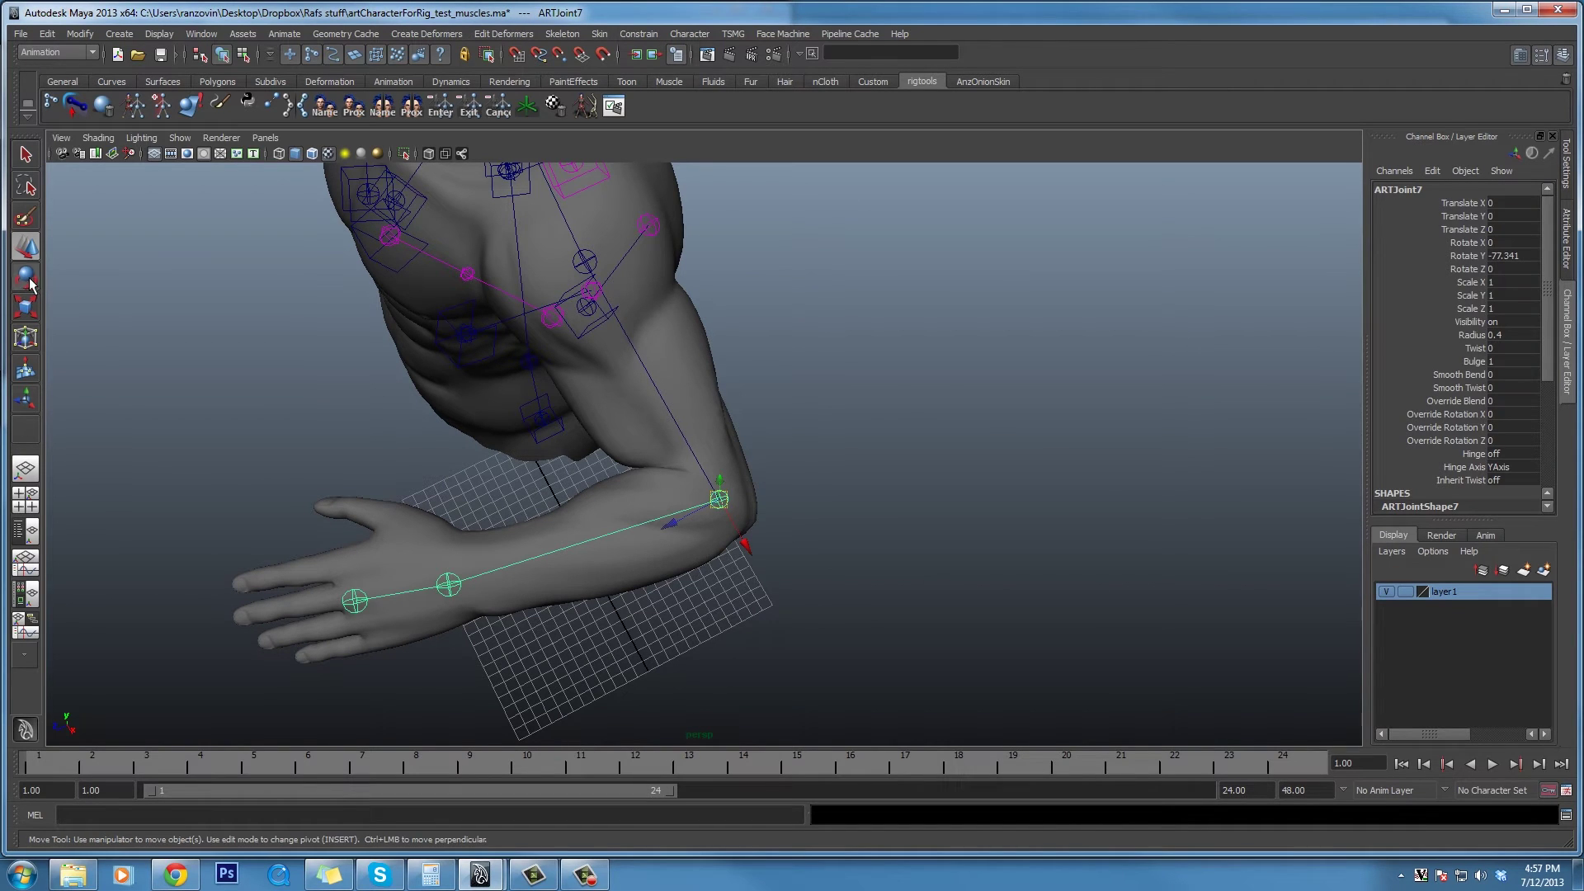
mouse_move(674, 450)
mouse_down()
mouse_move(658, 477)
mouse_move(672, 538)
mouse_move(654, 506)
mouse_move(665, 459)
mouse_move(685, 460)
mouse_move(654, 477)
mouse_move(653, 536)
mouse_move(661, 453)
mouse_move(686, 451)
mouse_move(693, 487)
mouse_move(658, 516)
mouse_move(658, 431)
mouse_up()
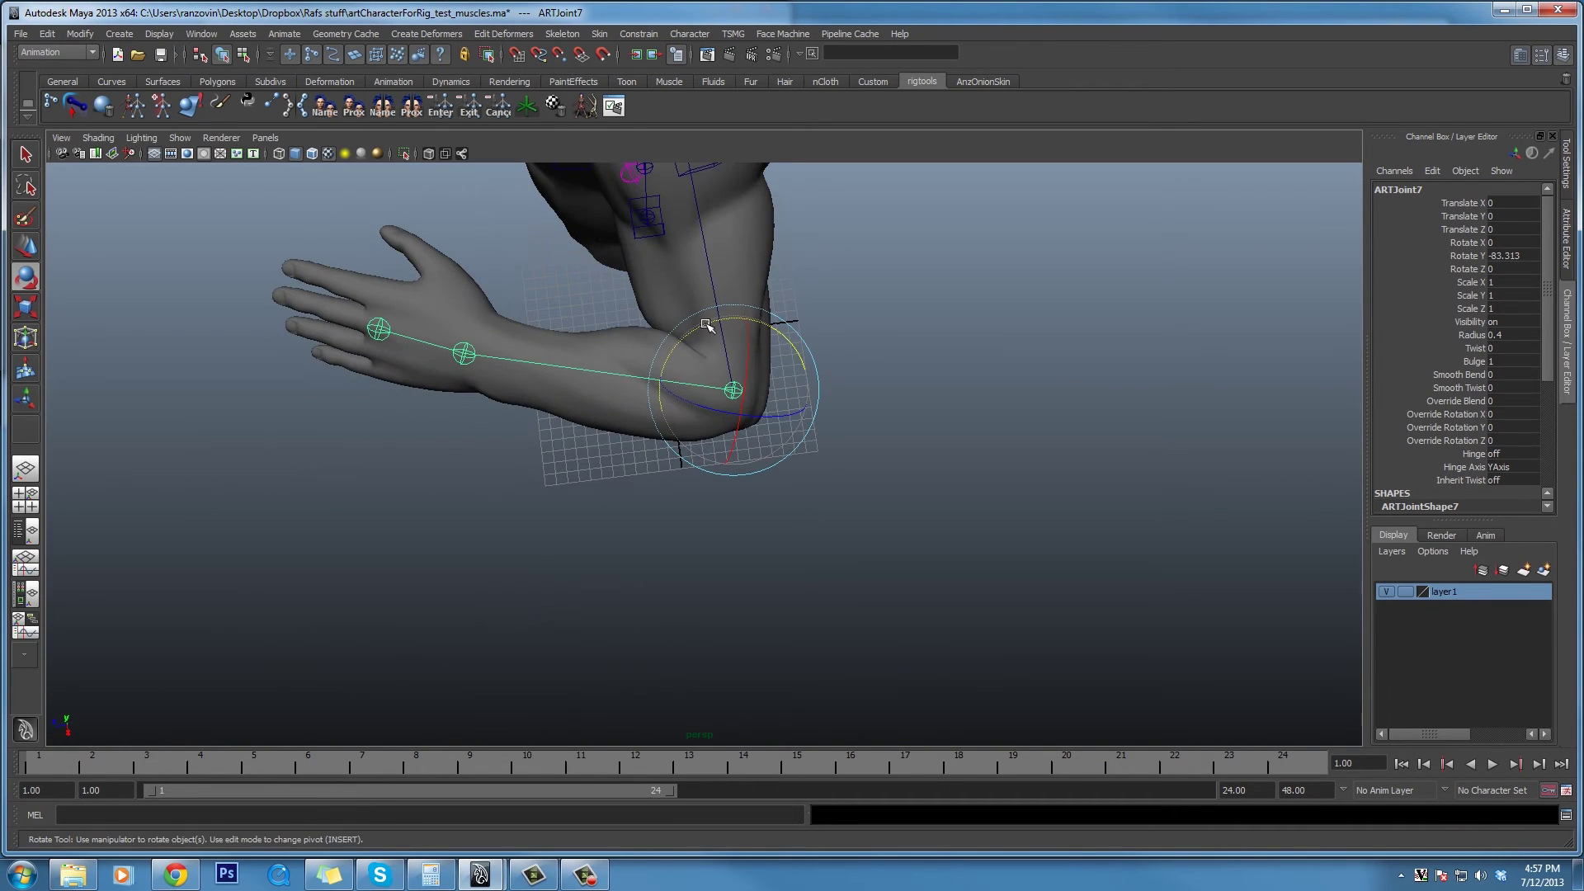
Straighten the left elbow joint ARTJoint7 to about -34° in Y and bend it back to about -78° to test the crease.
drag(707, 325, 665, 369)
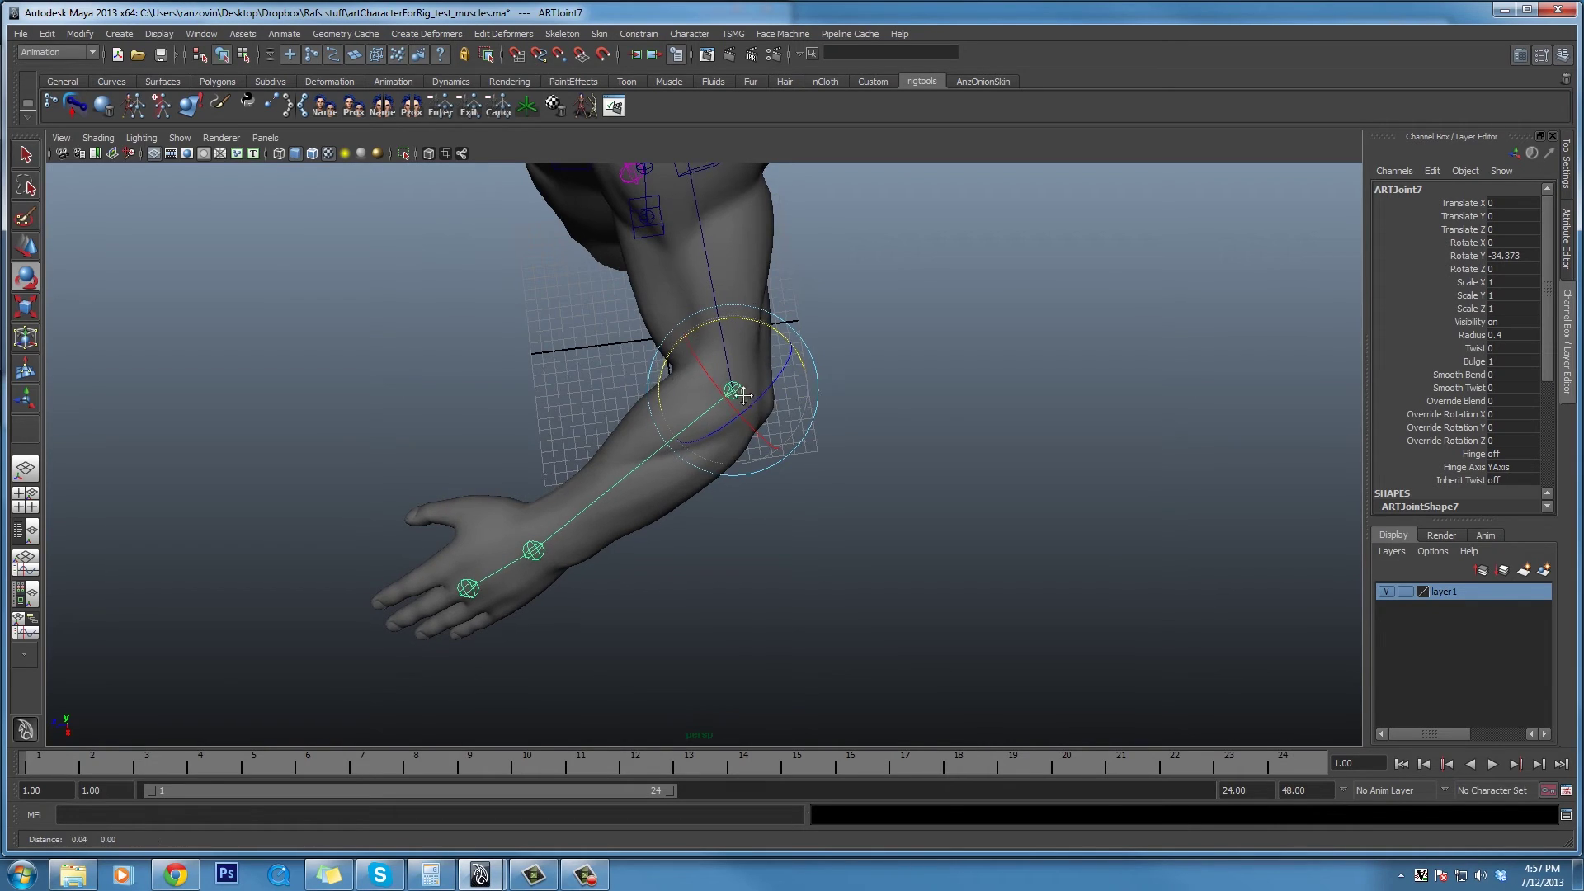
alt+drag(743, 395, 754, 488)
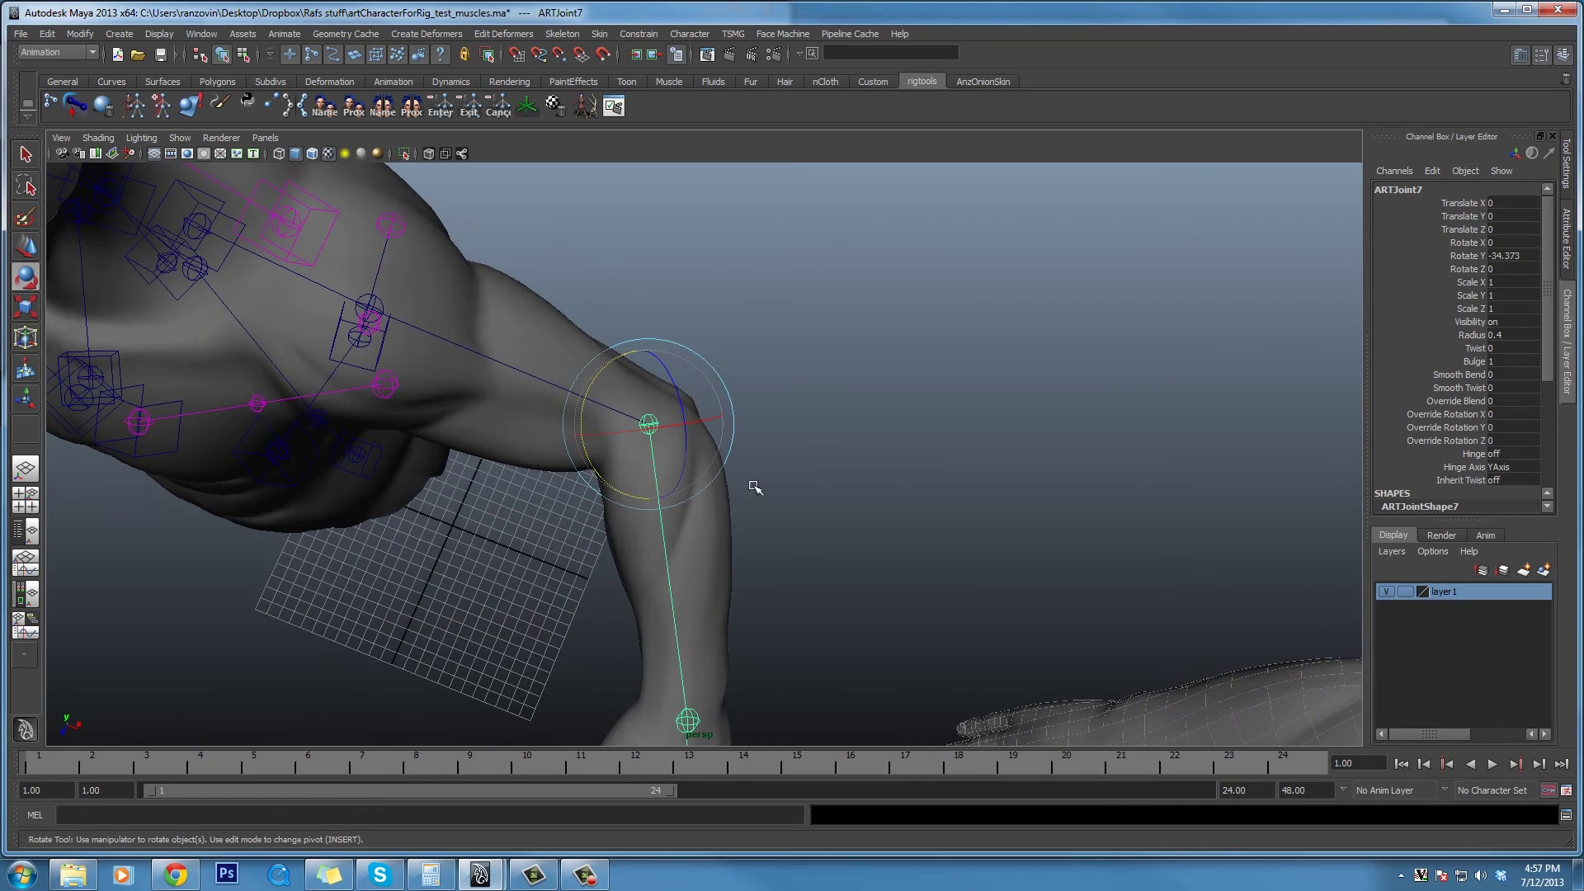
alt+middle_drag(643, 472, 627, 494)
drag(590, 501, 558, 461)
Insert a bone control point in the left forearm, bow the forearm outward with it and bring it back nearly in line.
alt+drag(655, 493, 591, 470)
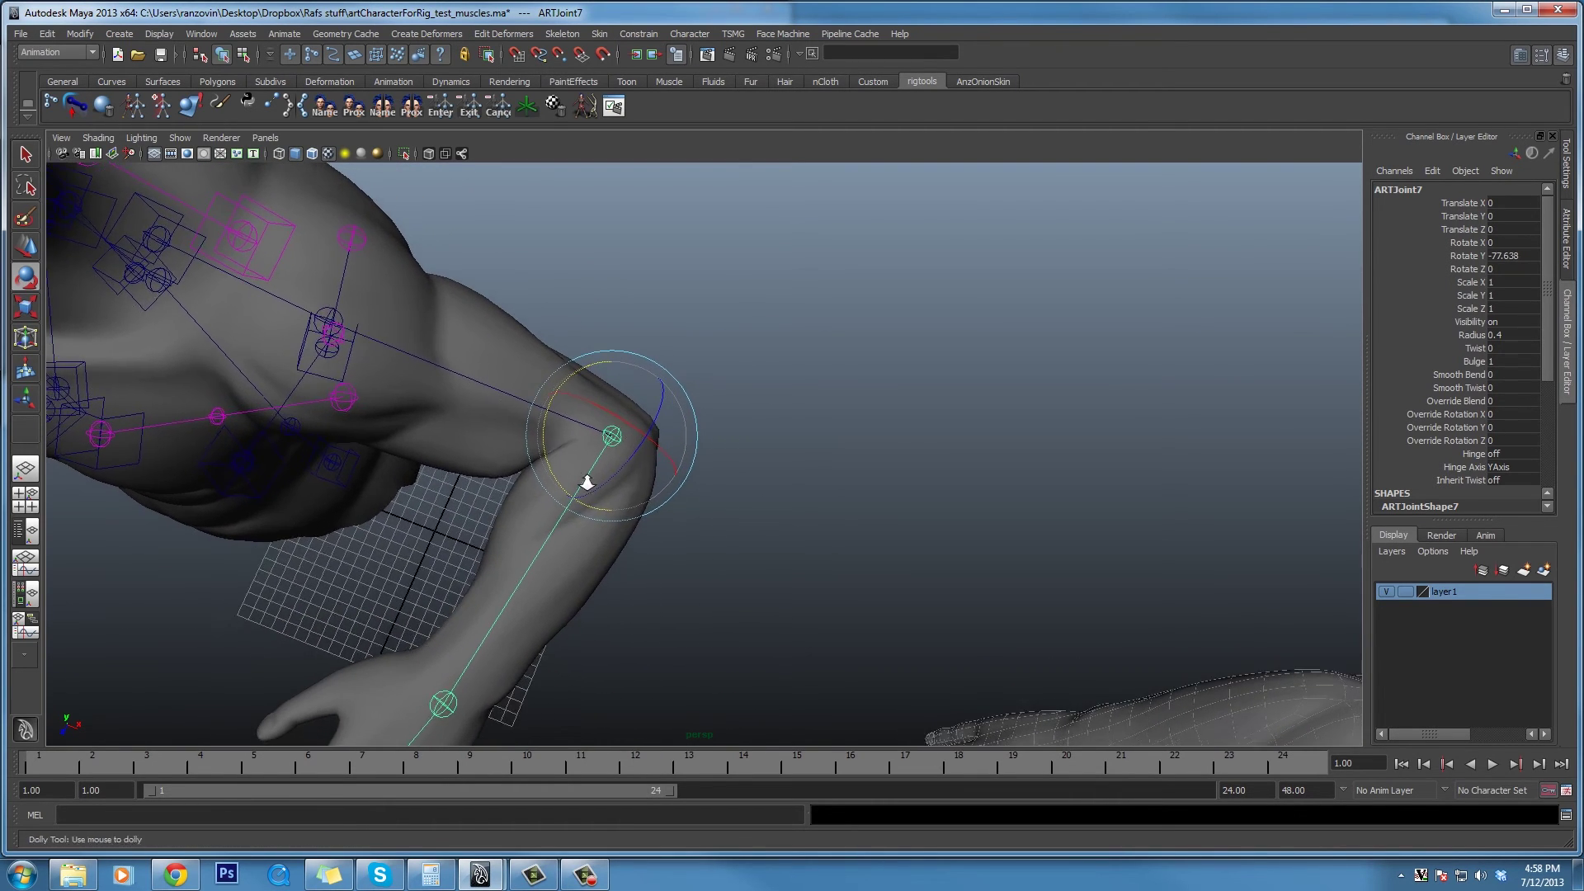
key(w)
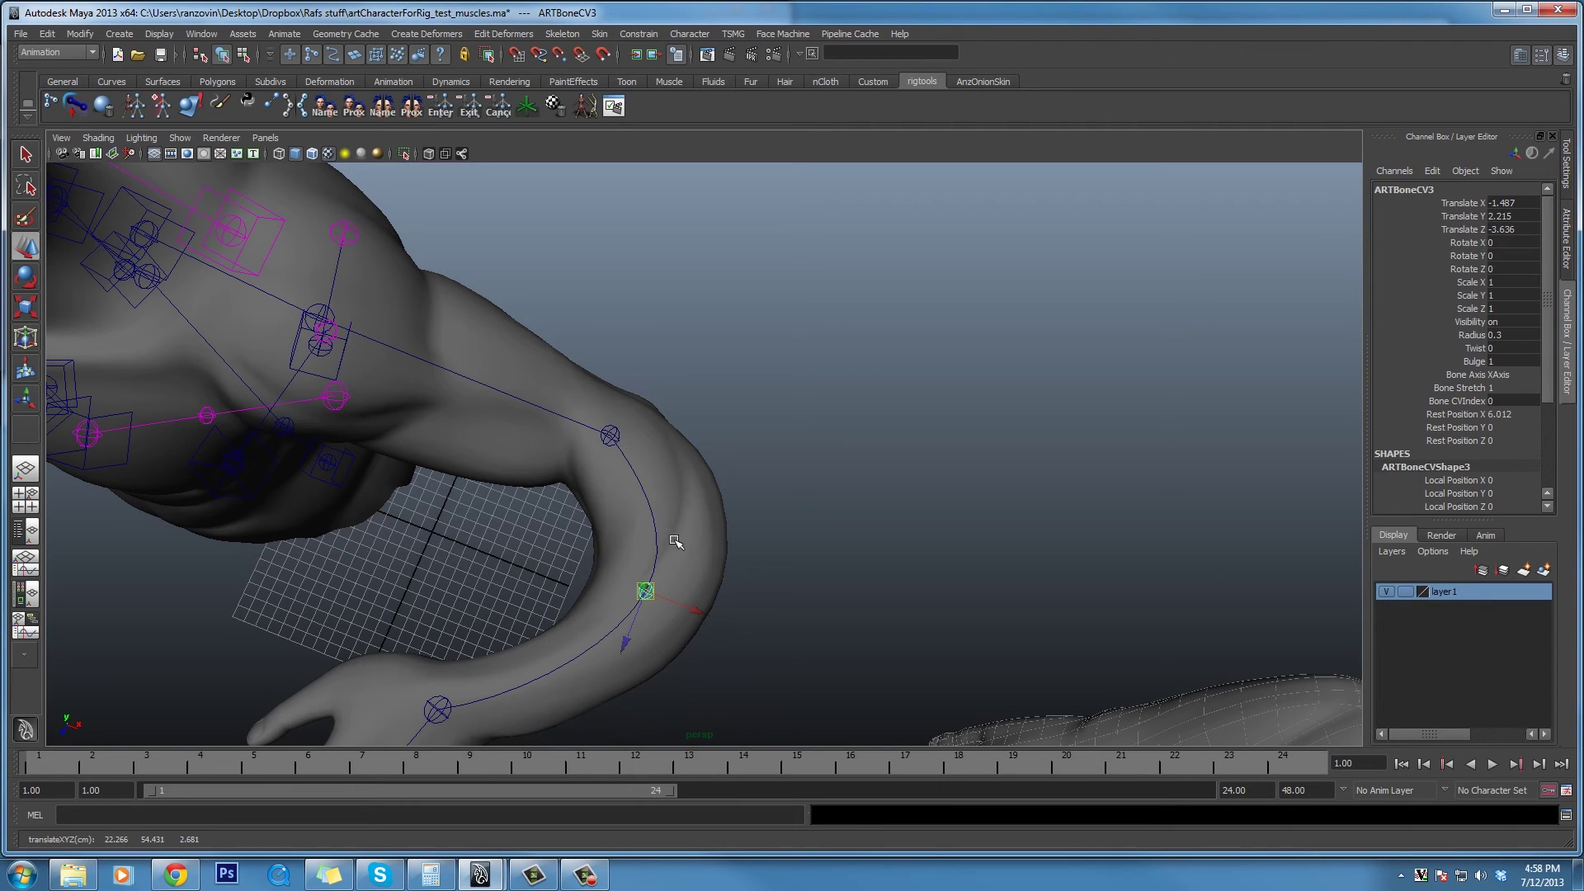
drag(646, 593, 548, 547)
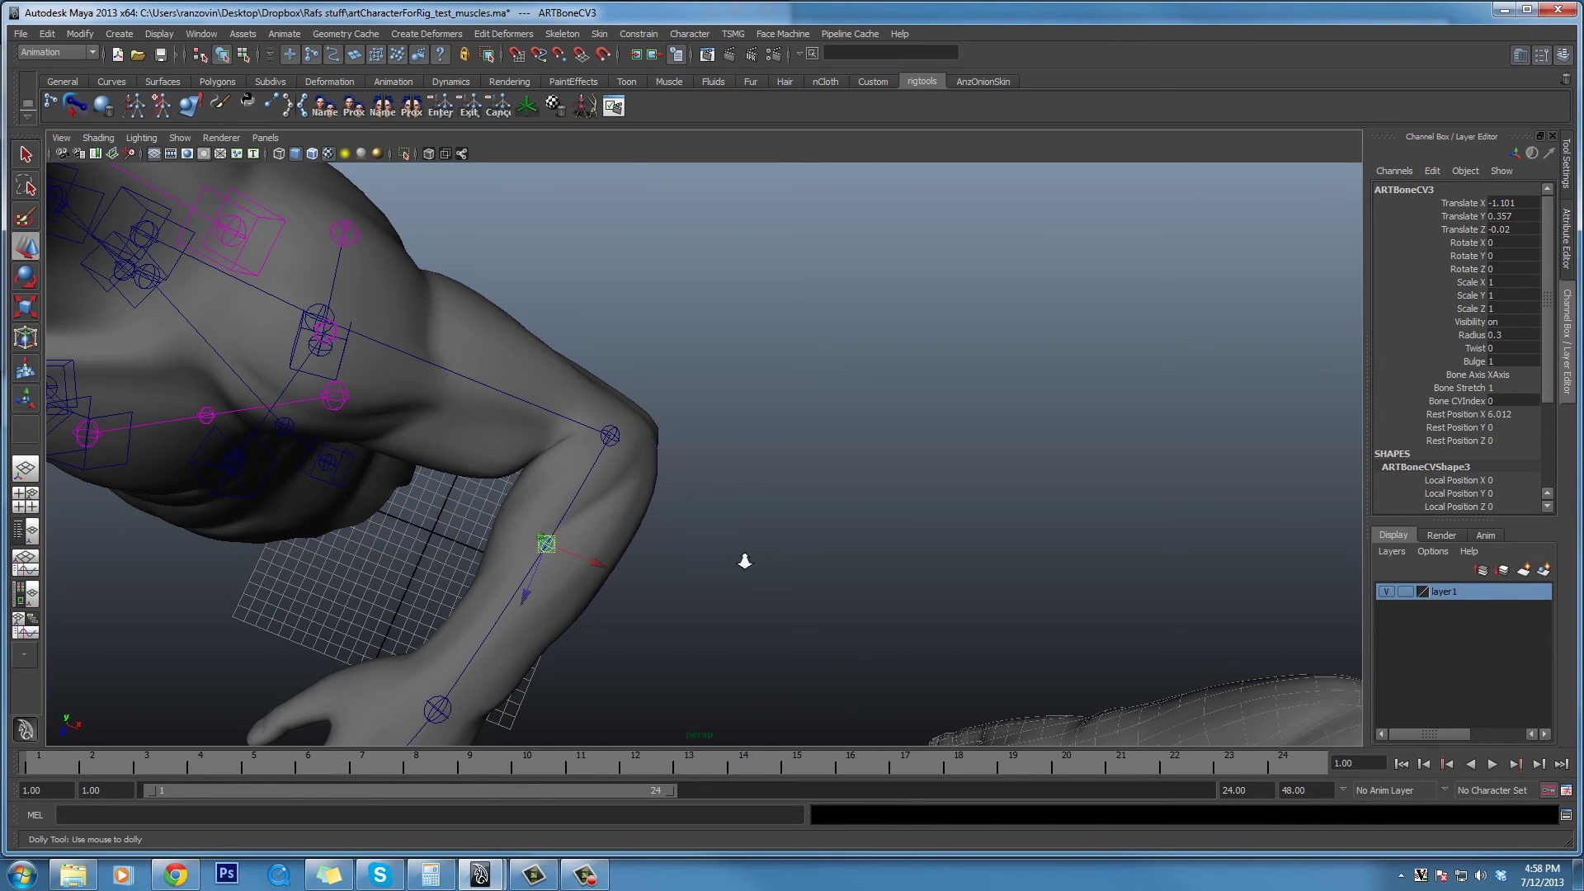
Lower the left upper arm by rotating the shoulder joint ARTJoint6 to about -19° in Z.
alt+right_drag(745, 561, 572, 555)
alt+drag(573, 555, 591, 523)
alt+middle_drag(590, 523, 706, 211)
alt+drag(741, 467, 615, 389)
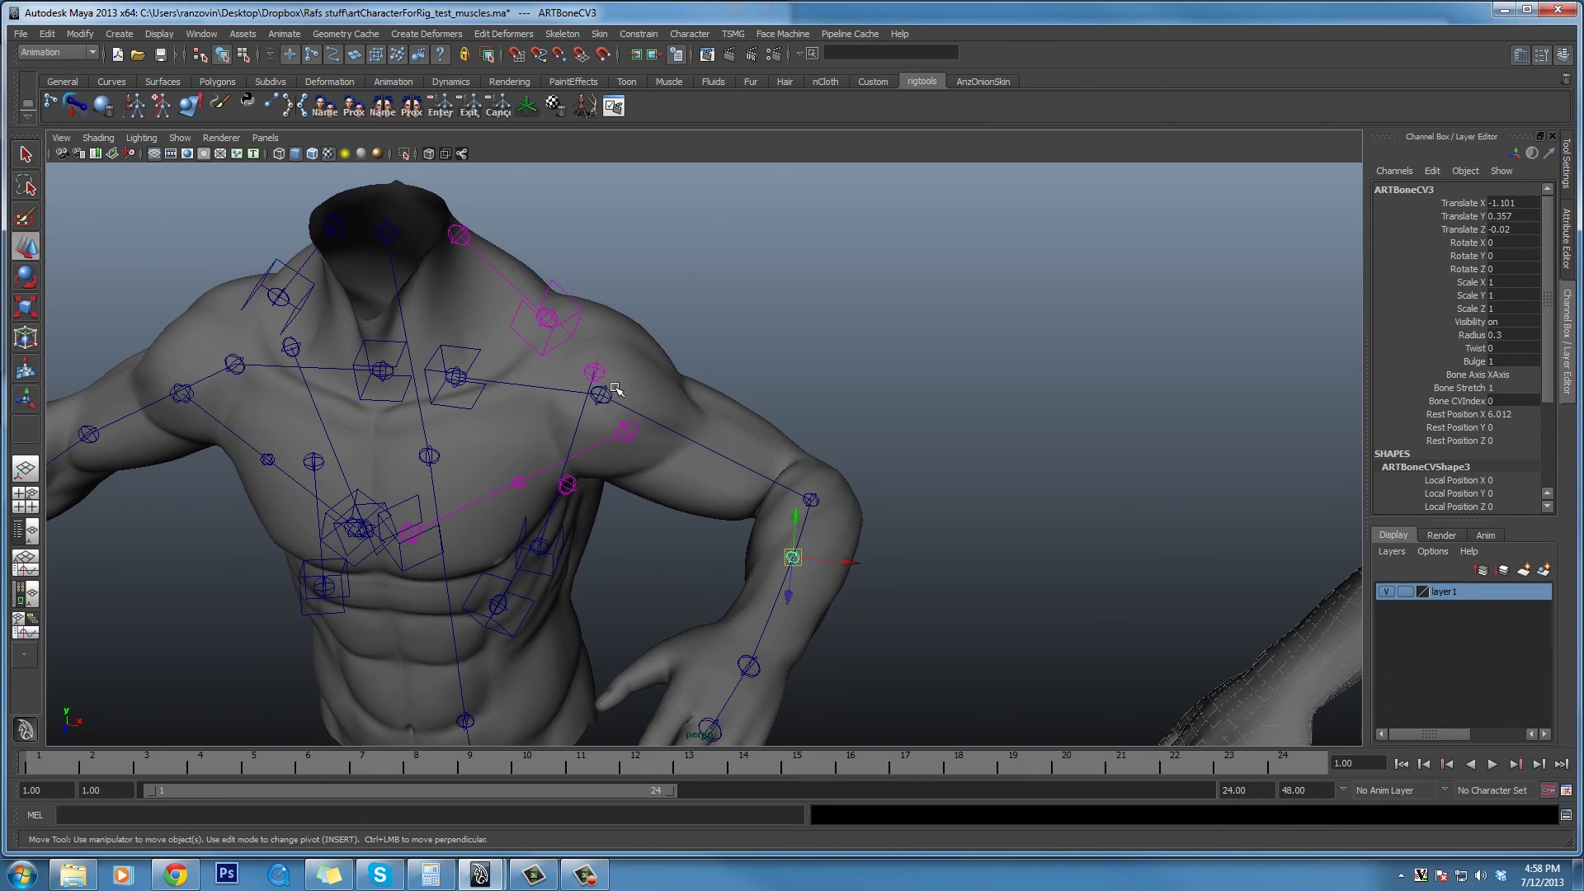
click(606, 393)
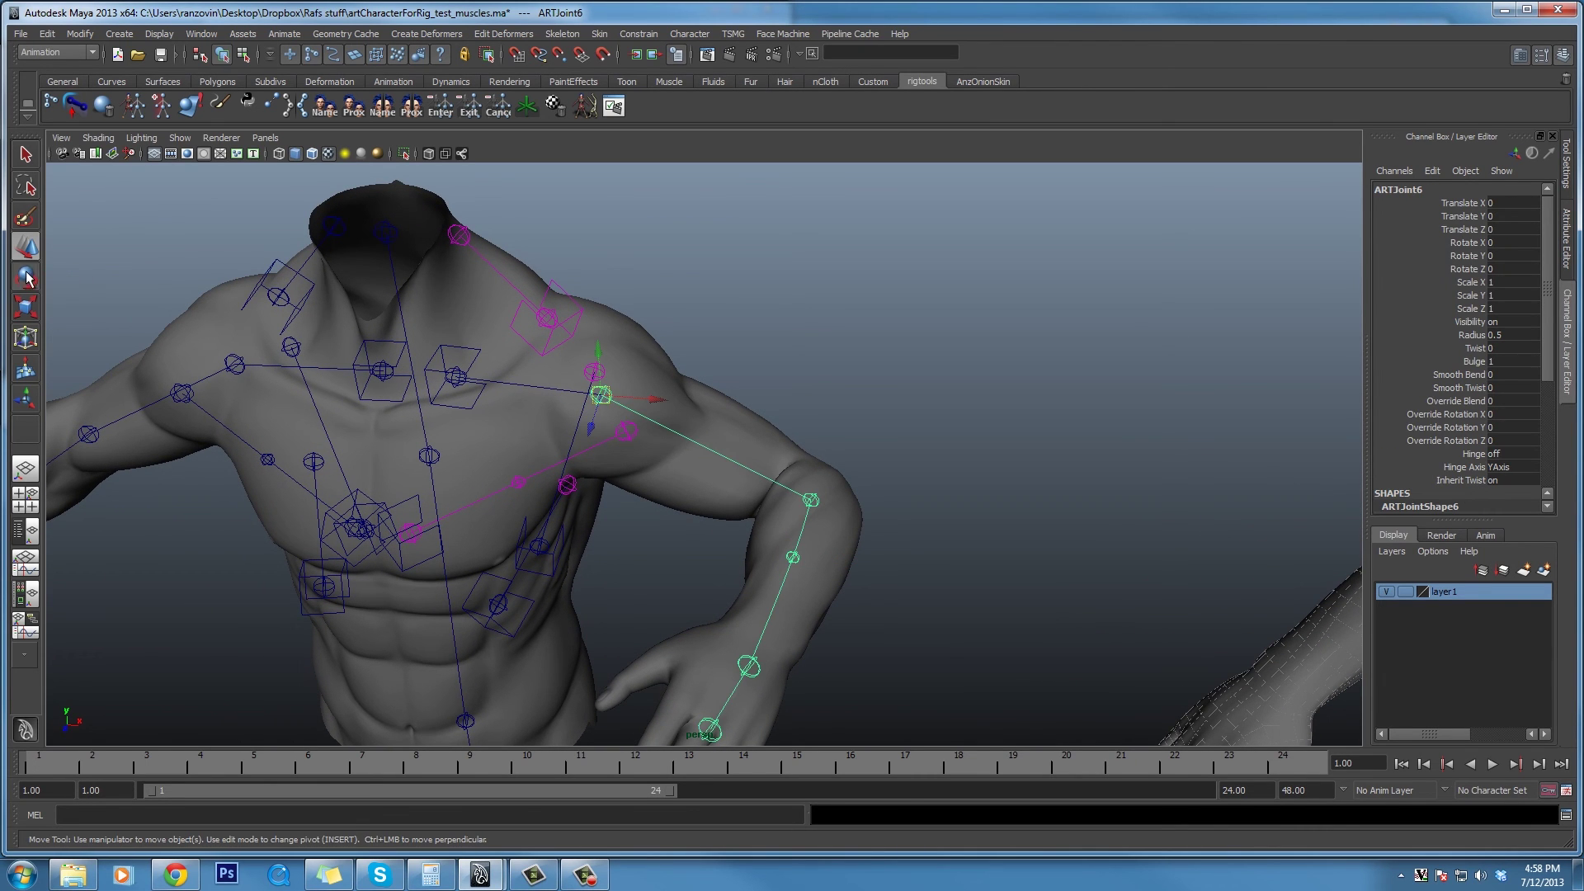
mouse_move(622, 345)
mouse_down()
mouse_move(634, 360)
mouse_move(603, 341)
mouse_move(632, 357)
mouse_up()
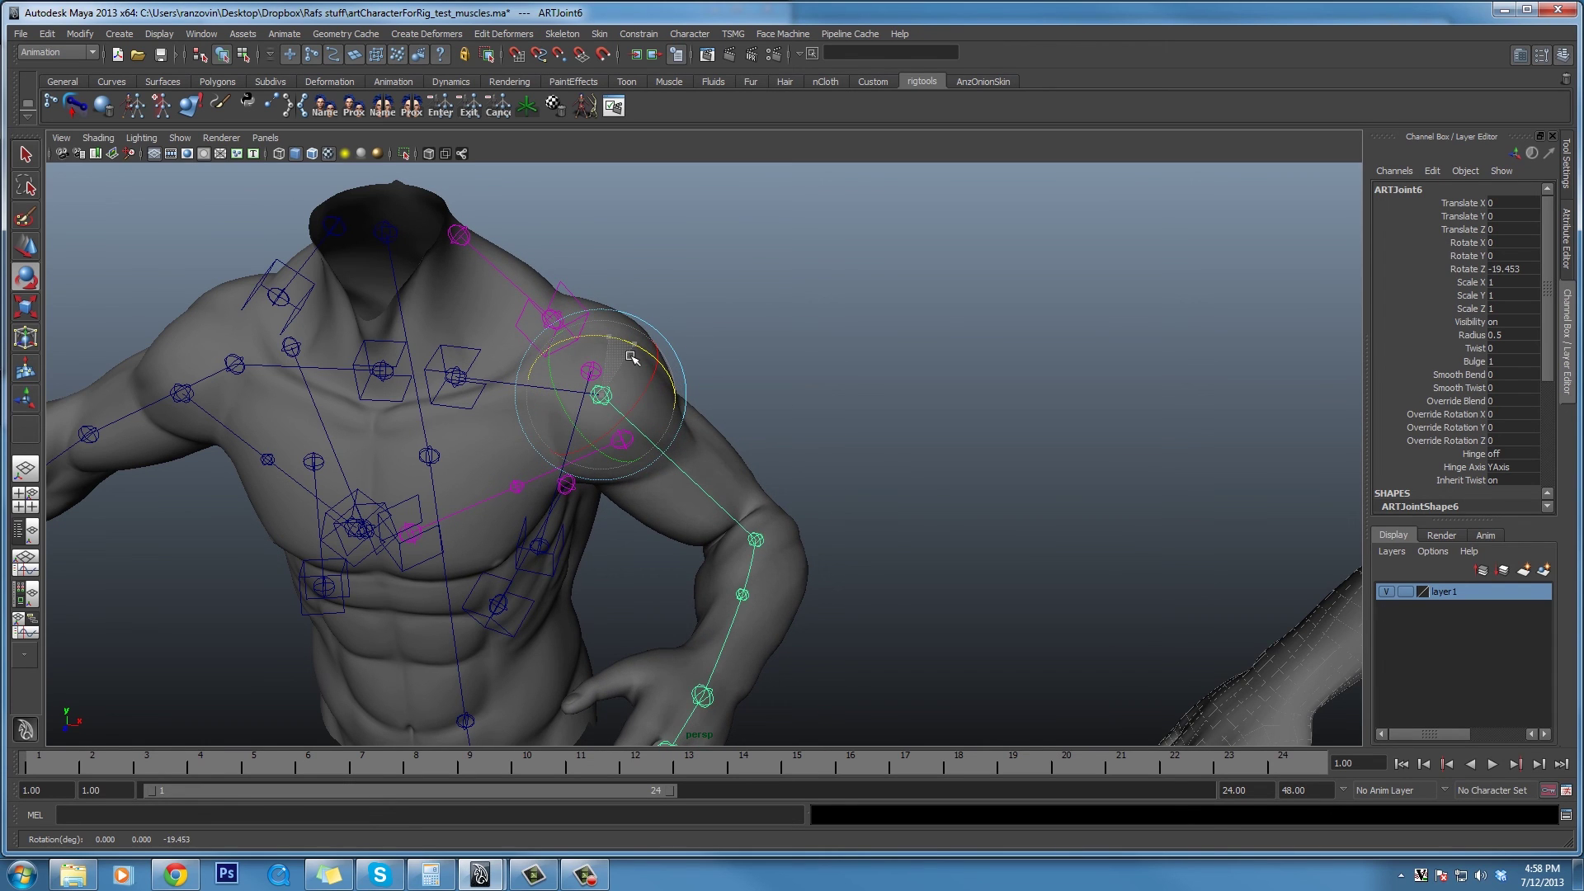
Insert a bone control point in the left upper arm, bow the arm outward with it and bring it back in line.
click(74, 106)
alt+drag(802, 479, 928, 448)
middle_drag(943, 442, 933, 326)
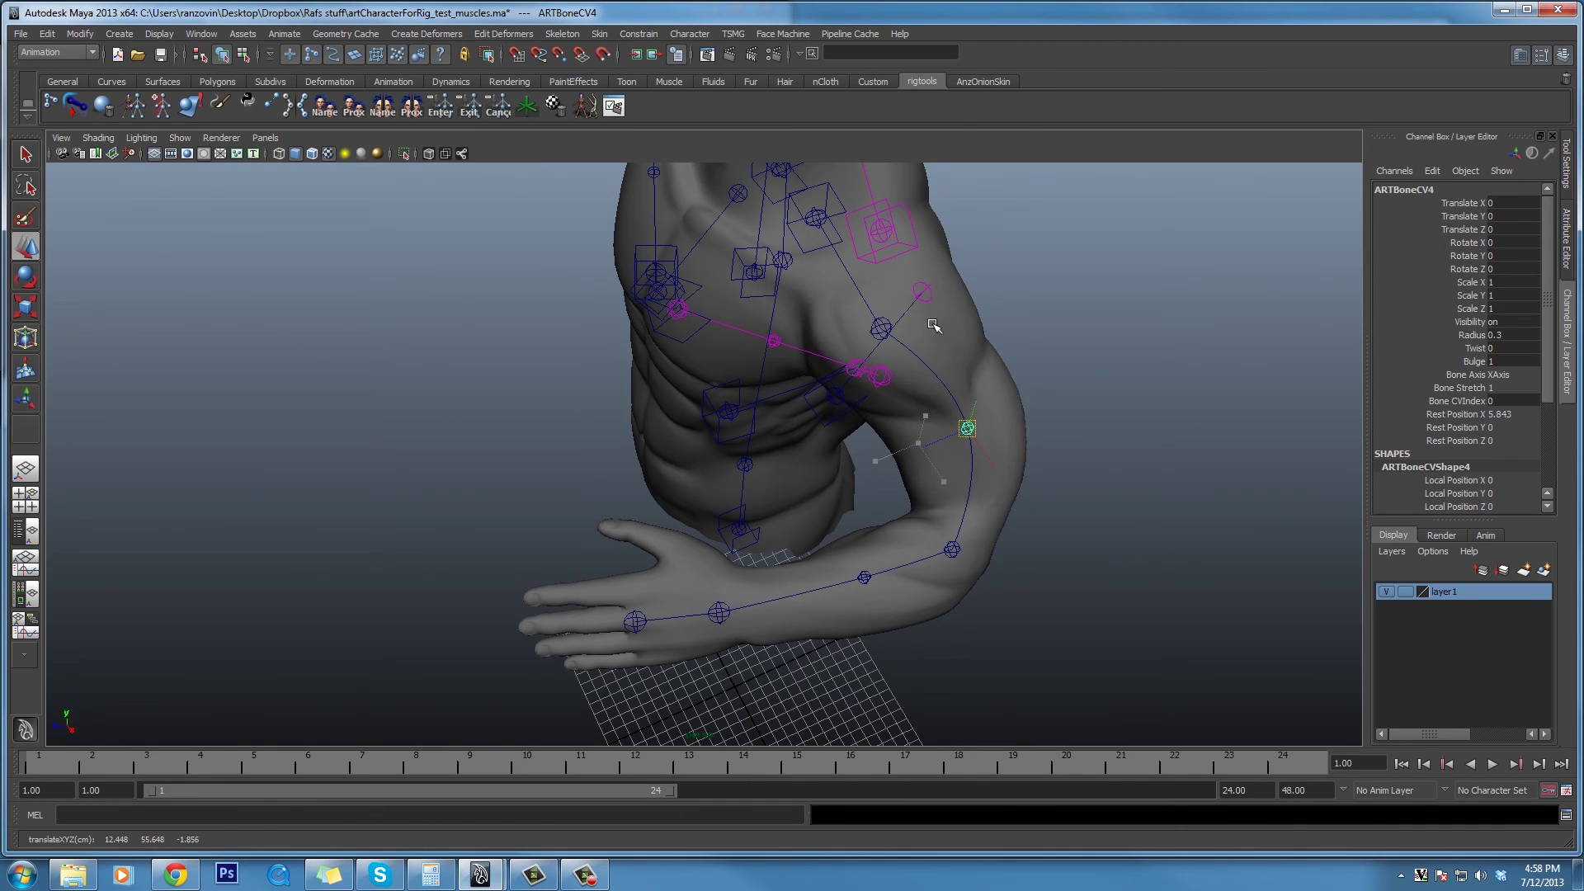
key(ctrl+z)
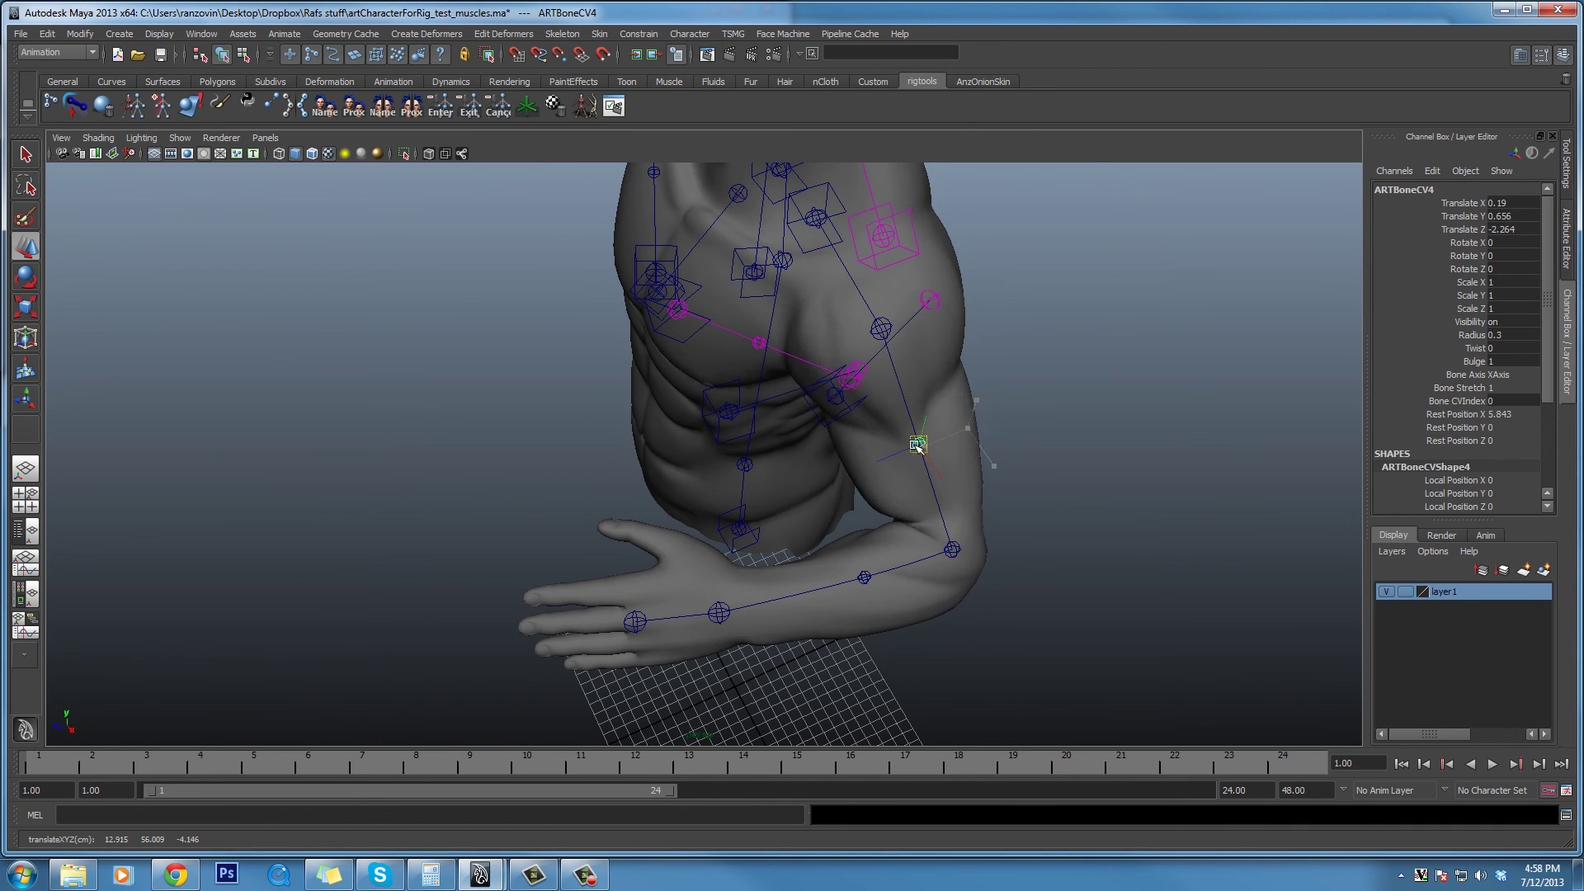